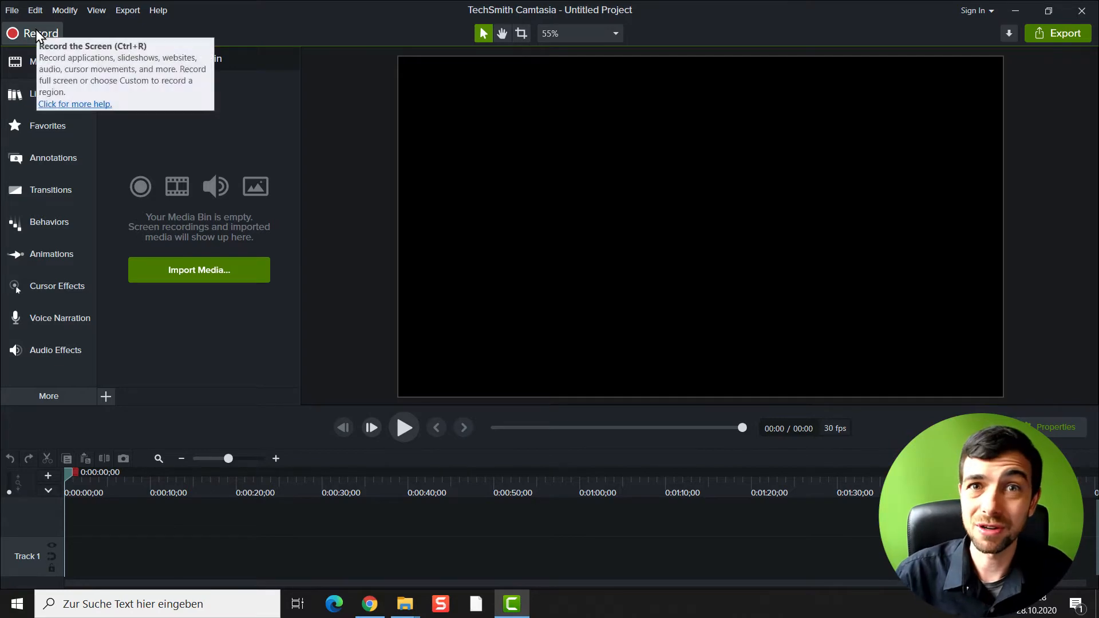
# Step: Open the screen recorder, move it clear of the login form and set the recording area to Full Screen (1920x1080)
pyautogui.click(36, 32)
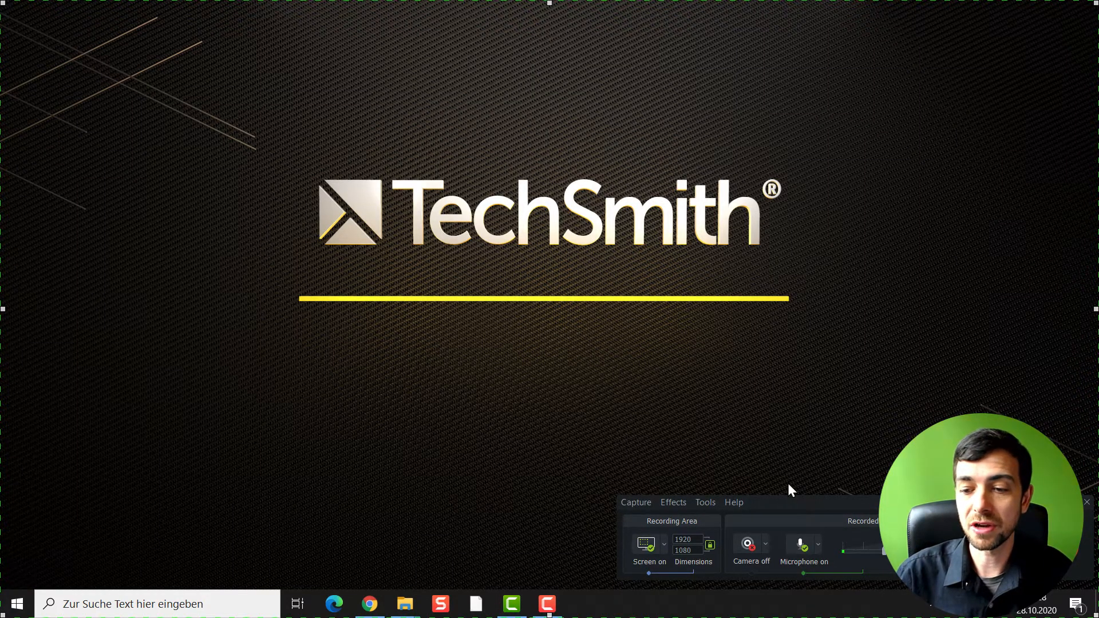
pyautogui.moveTo(798, 502); pyautogui.dragTo(501, 186)
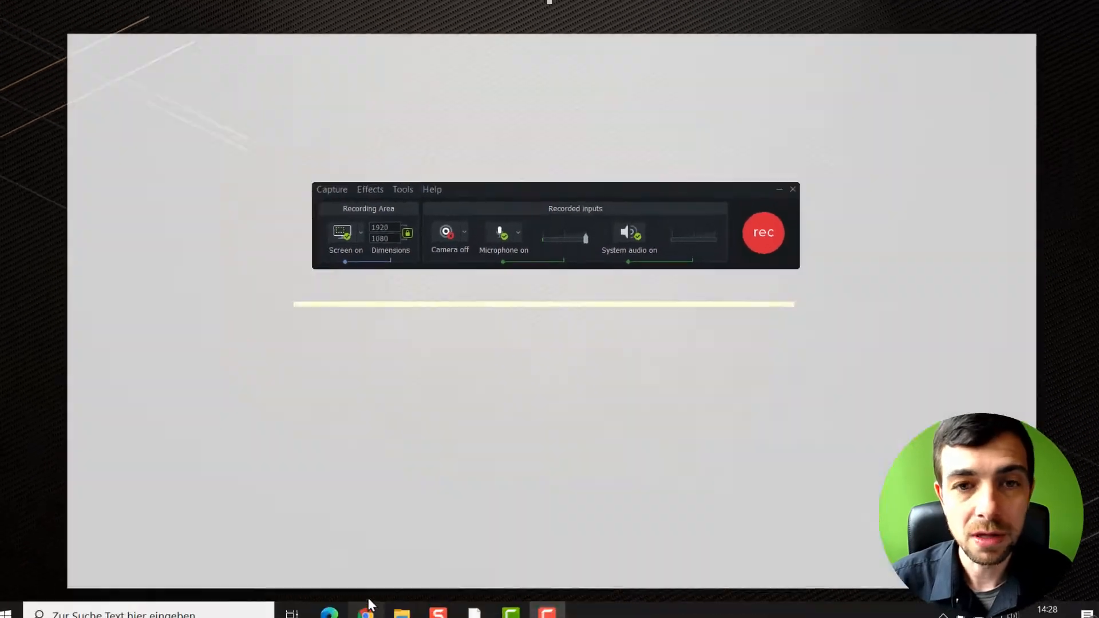
pyautogui.moveTo(523, 194); pyautogui.dragTo(521, 93)
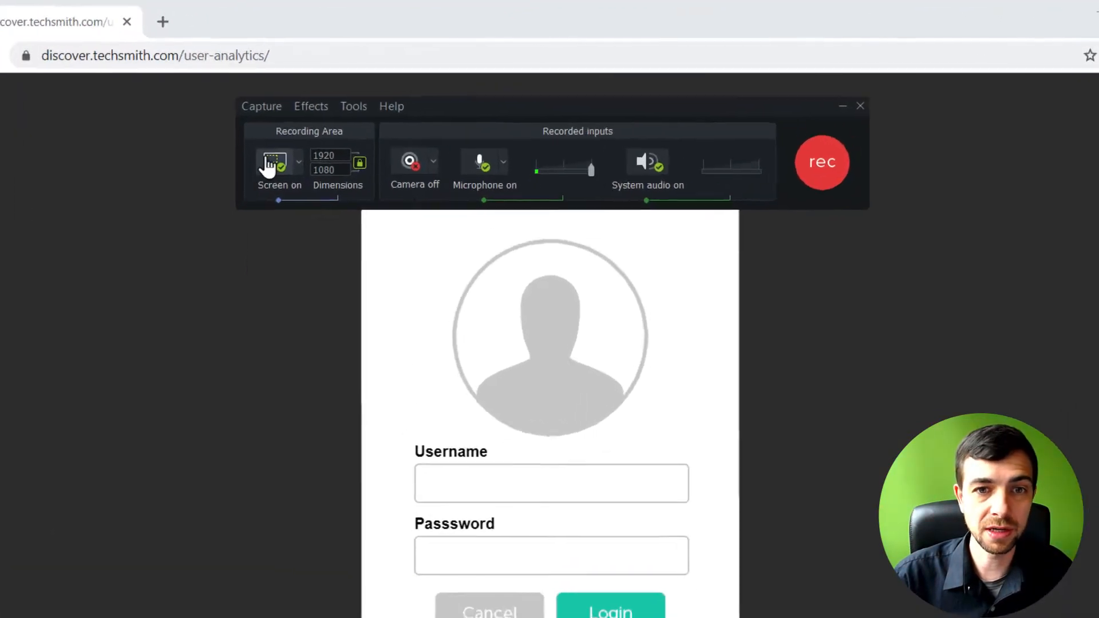
pyautogui.click(285, 170)
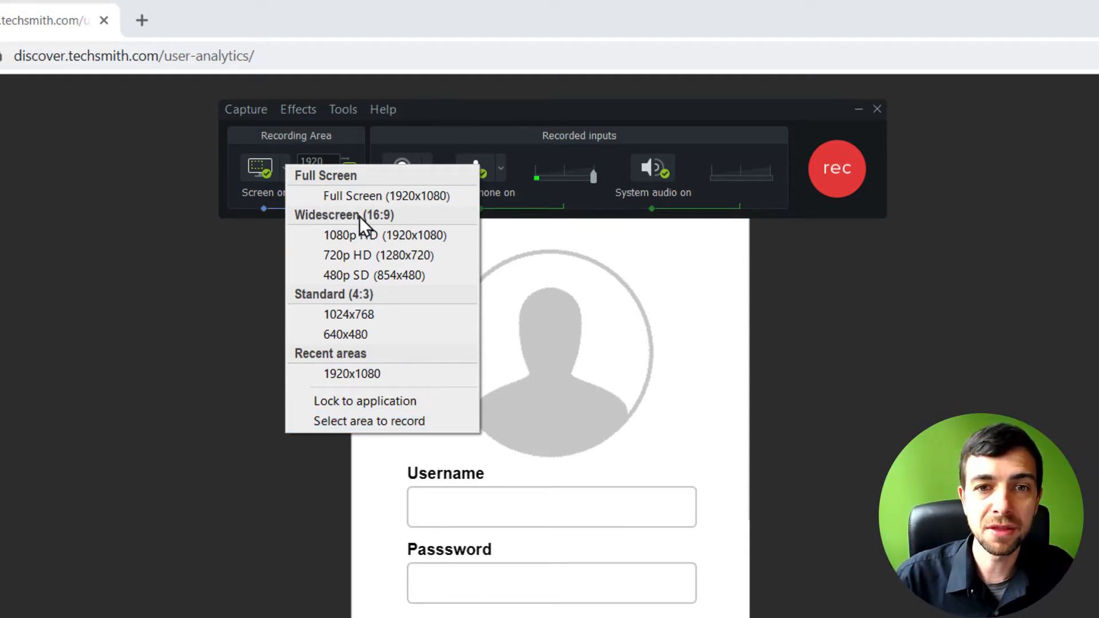
pyautogui.click(366, 198)
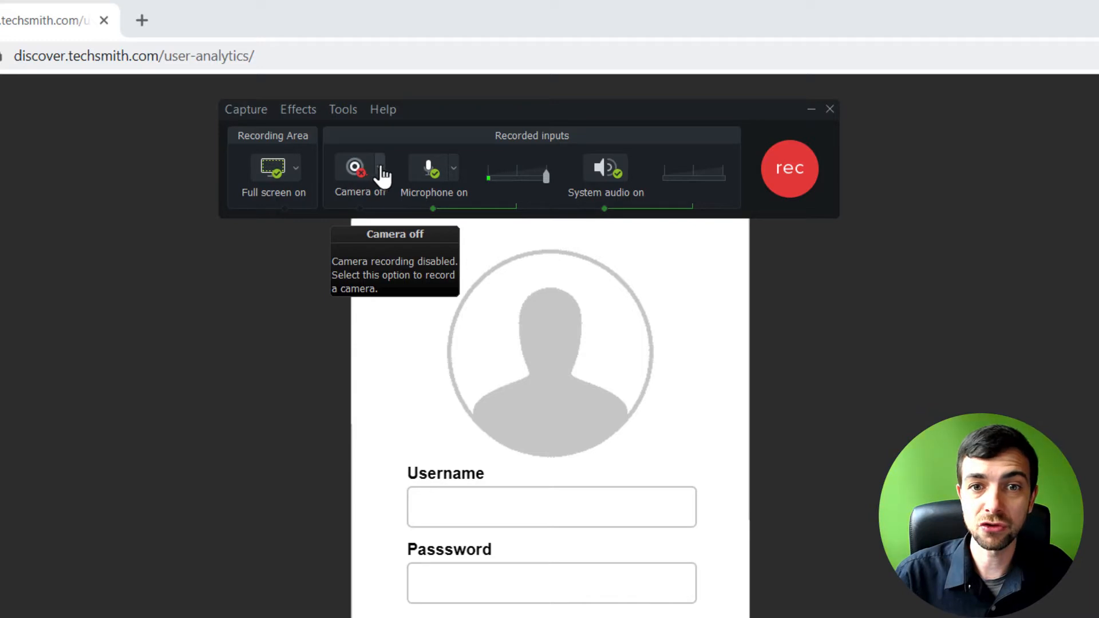
# Step: Enable camera recording and turn off system audio, checking the available microphone sources in between
pyautogui.click(357, 170)
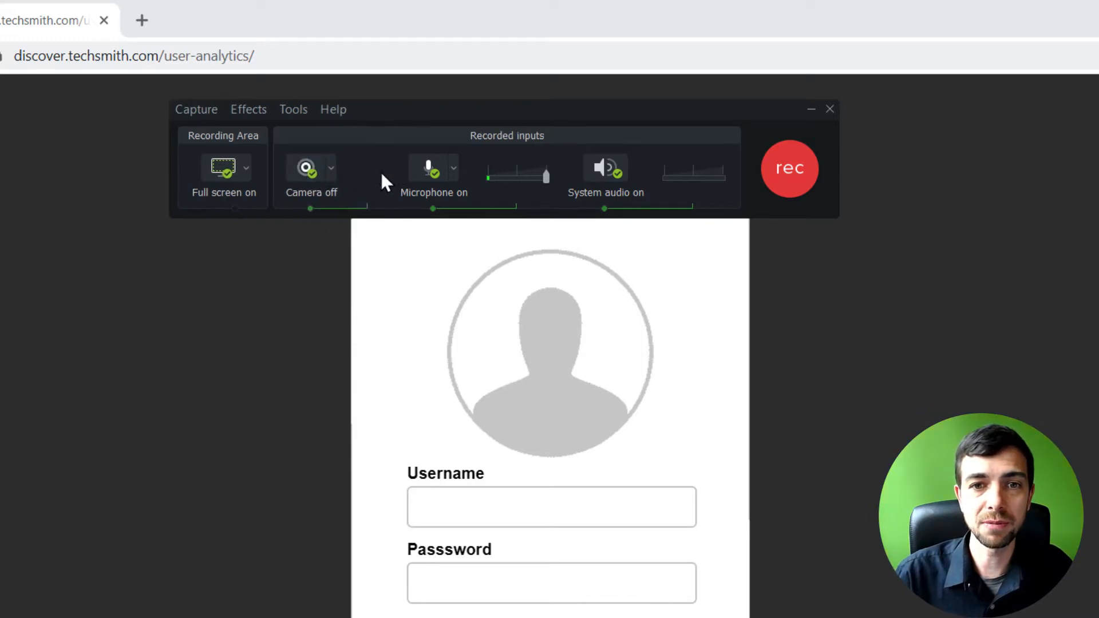
pyautogui.moveTo(387, 168)
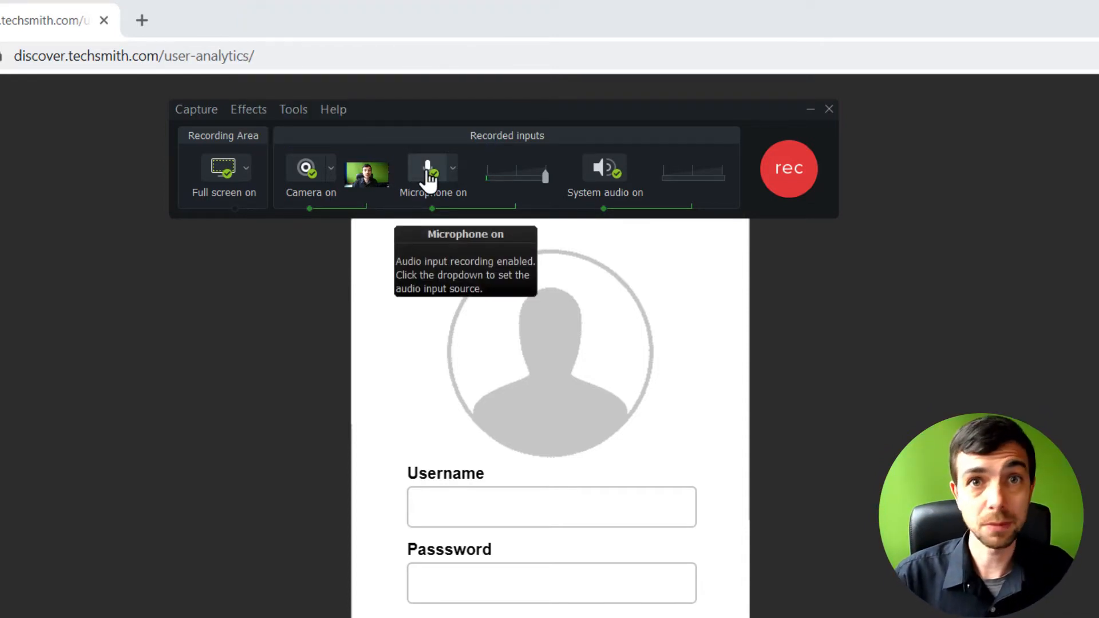
pyautogui.click(452, 169)
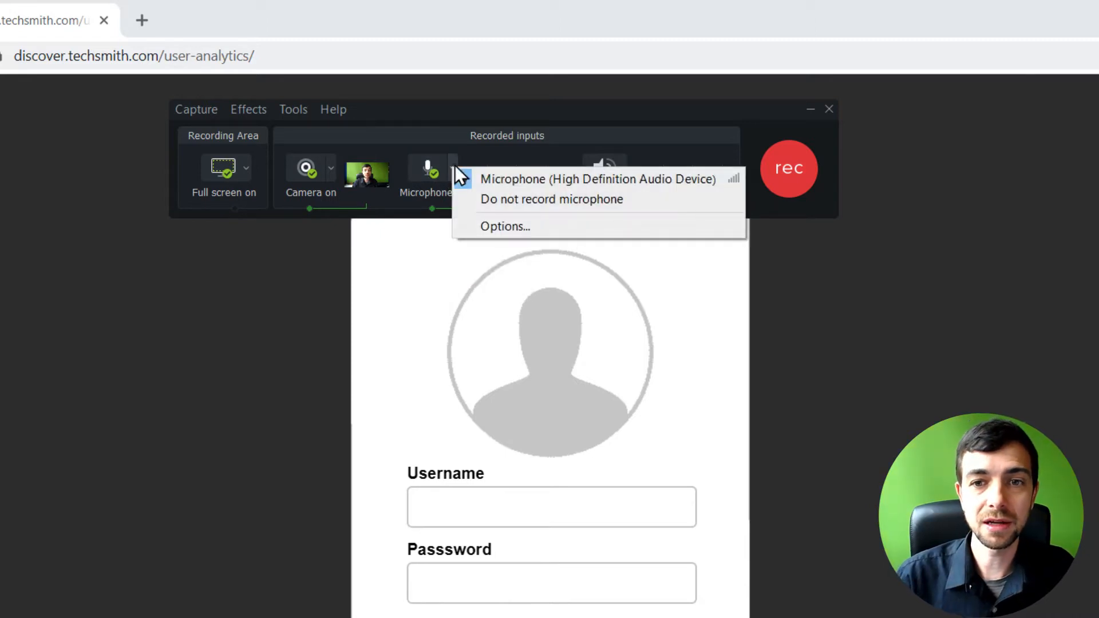
pyautogui.click(444, 111)
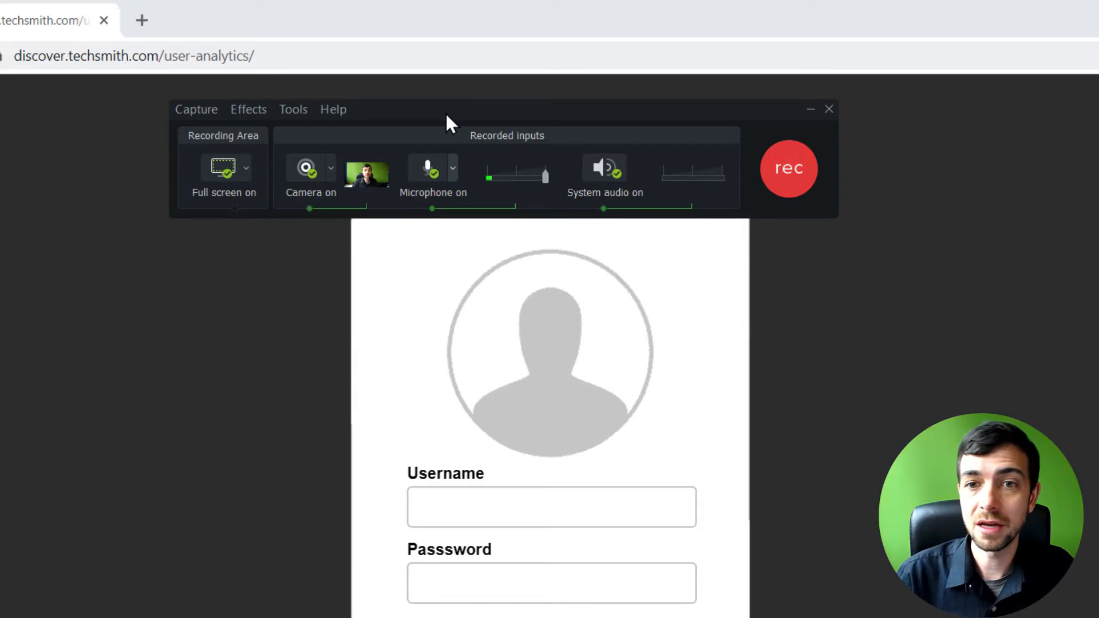
pyautogui.click(594, 170)
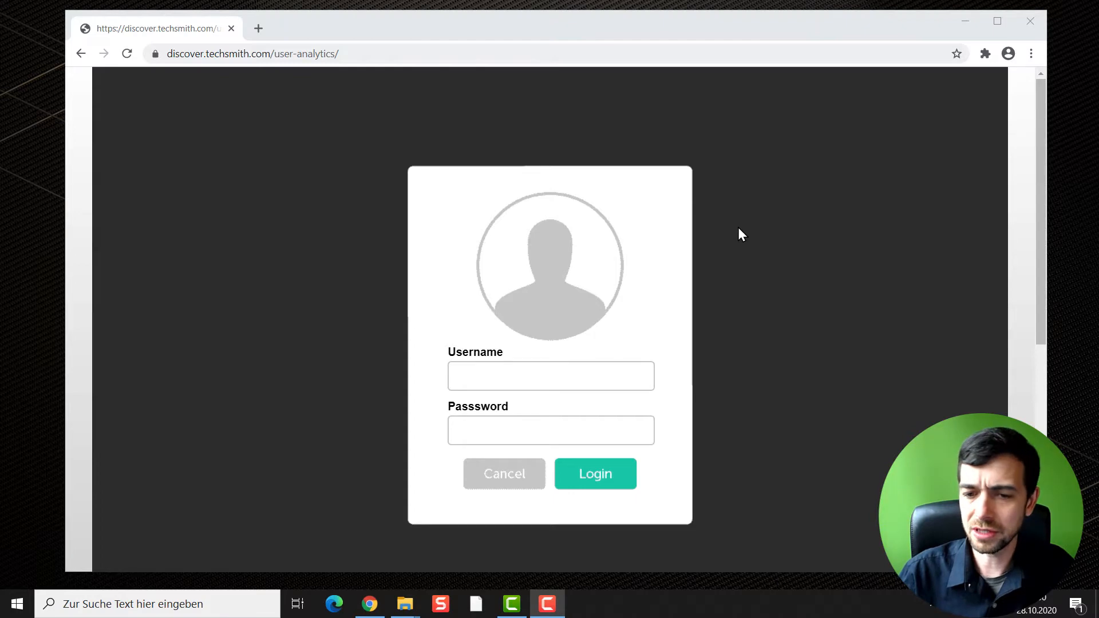
# Step: In the Chrome demo site, log in with empty credentials and go to the Reports page
pyautogui.click(604, 474)
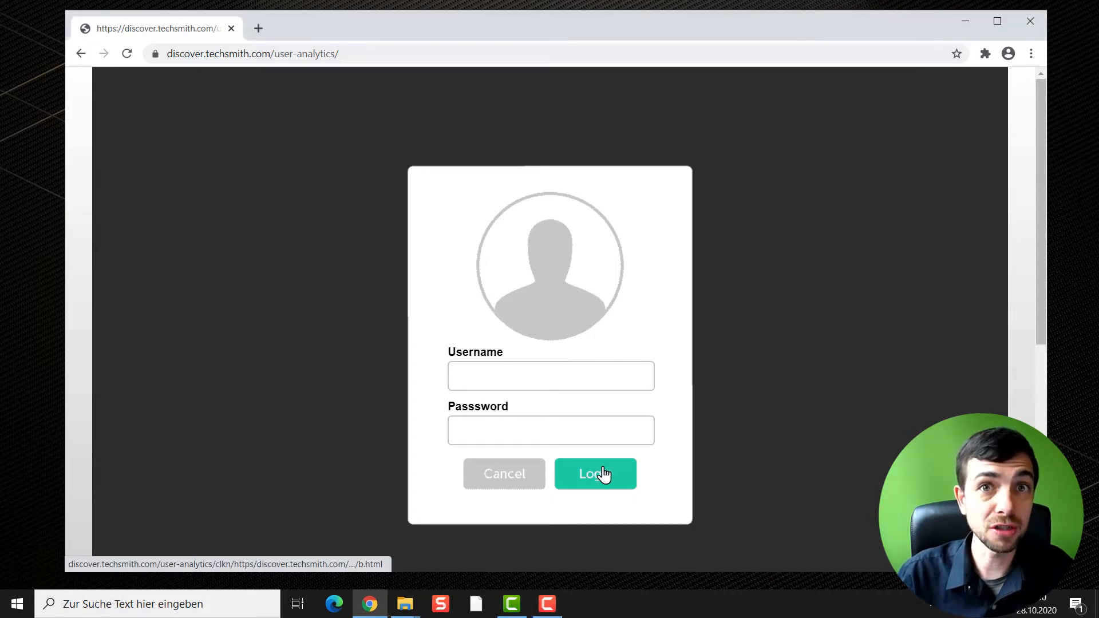
pyautogui.click(608, 474)
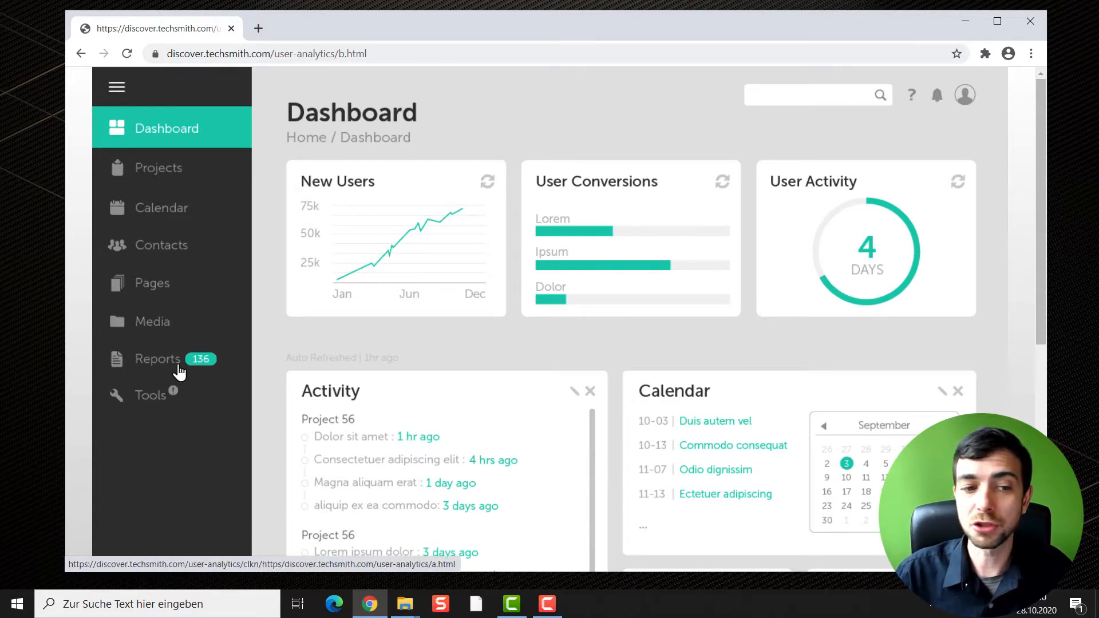
pyautogui.click(179, 371)
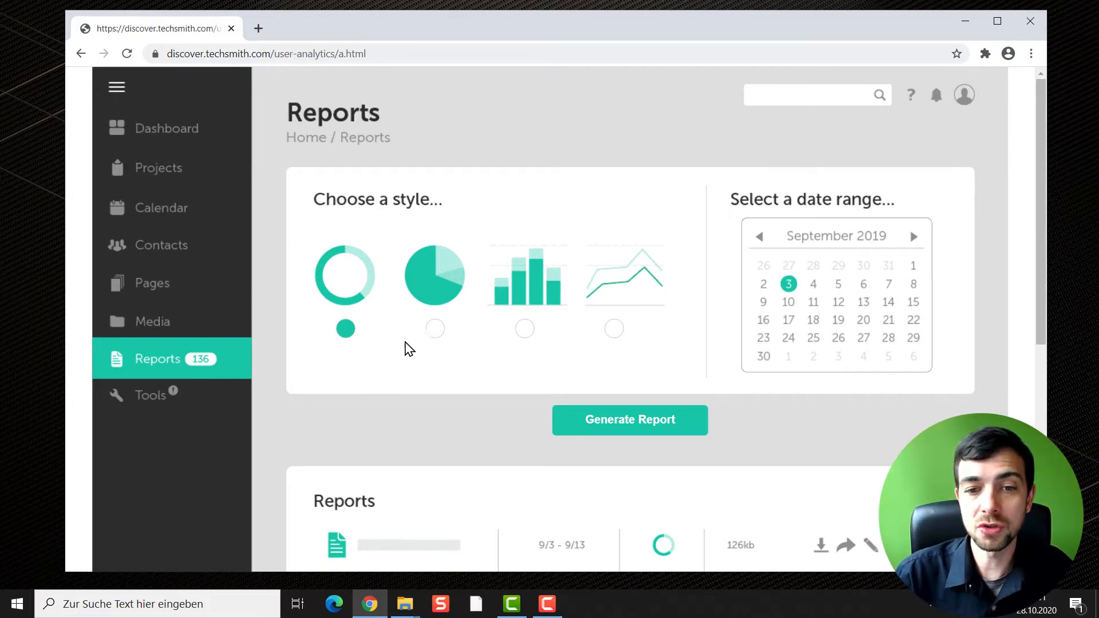
# Step: Choose the bar chart style and generate the user report
pyautogui.click(433, 332)
pyautogui.click(525, 330)
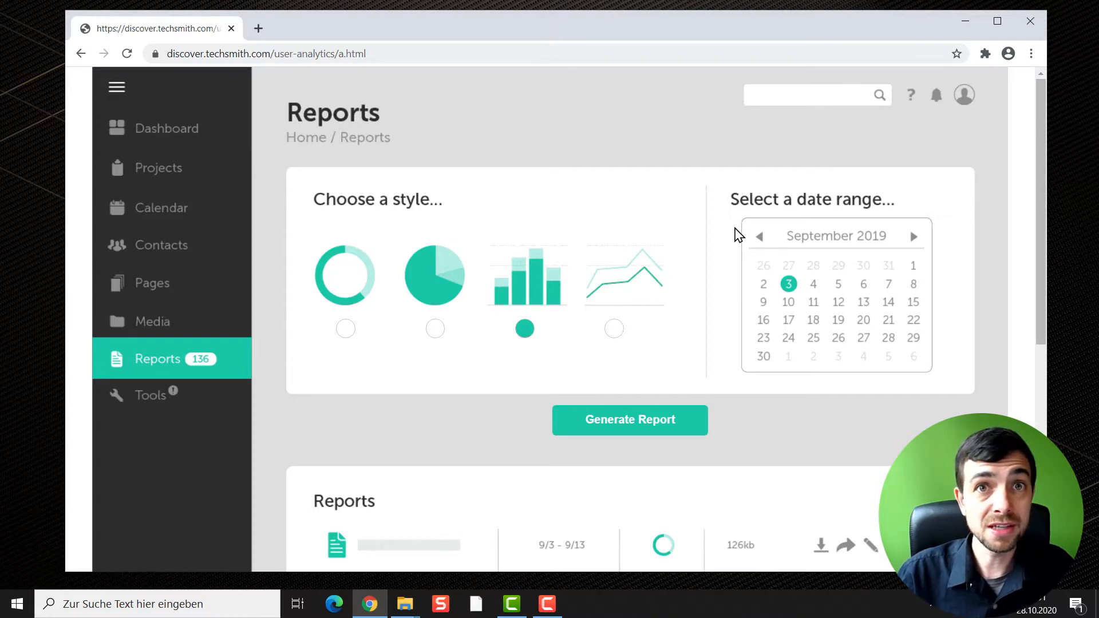
pyautogui.click(633, 435)
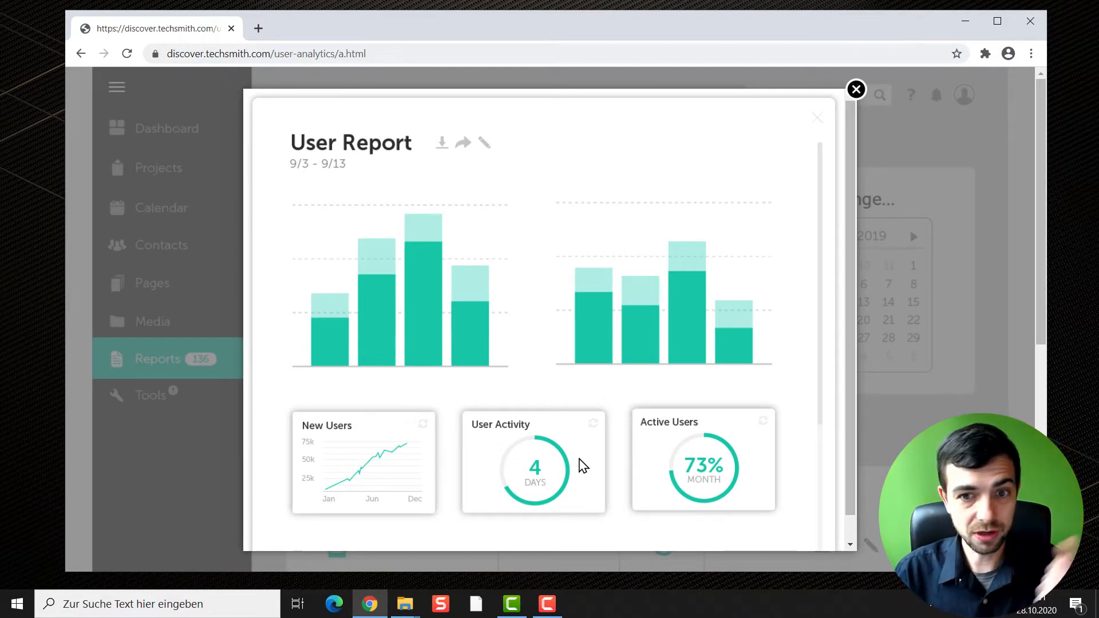
# Step: Switch back to the Camtasia recorder and stop the screen recording
pyautogui.click(548, 604)
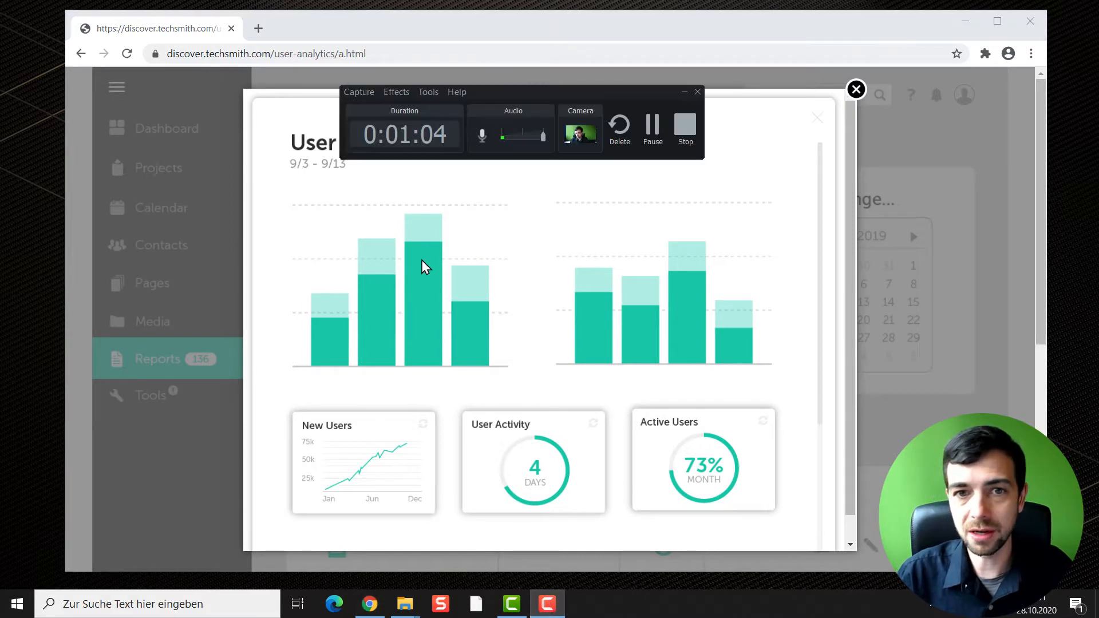
pyautogui.click(685, 137)
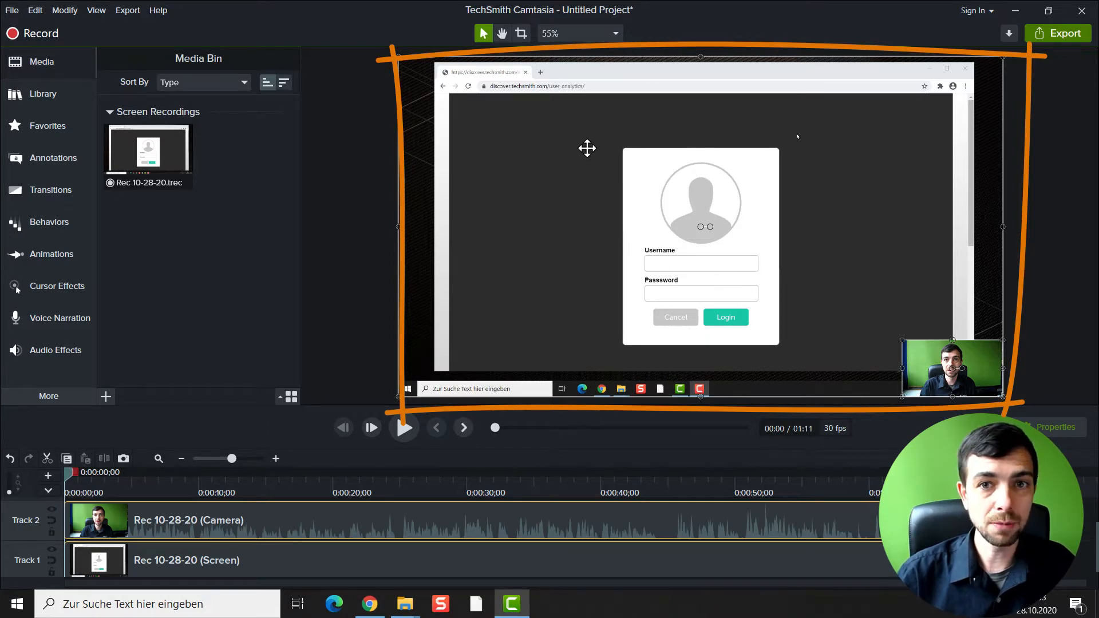
# Step: Select the camera clip on the canvas, enlarge it to about 32.6% scale and shift it slightly inward from the corner
pyautogui.moveTo(589, 150)
pyautogui.mouseDown()
pyautogui.moveTo(642, 162)
pyautogui.moveTo(580, 155)
pyautogui.moveTo(588, 149)
pyautogui.mouseUp()
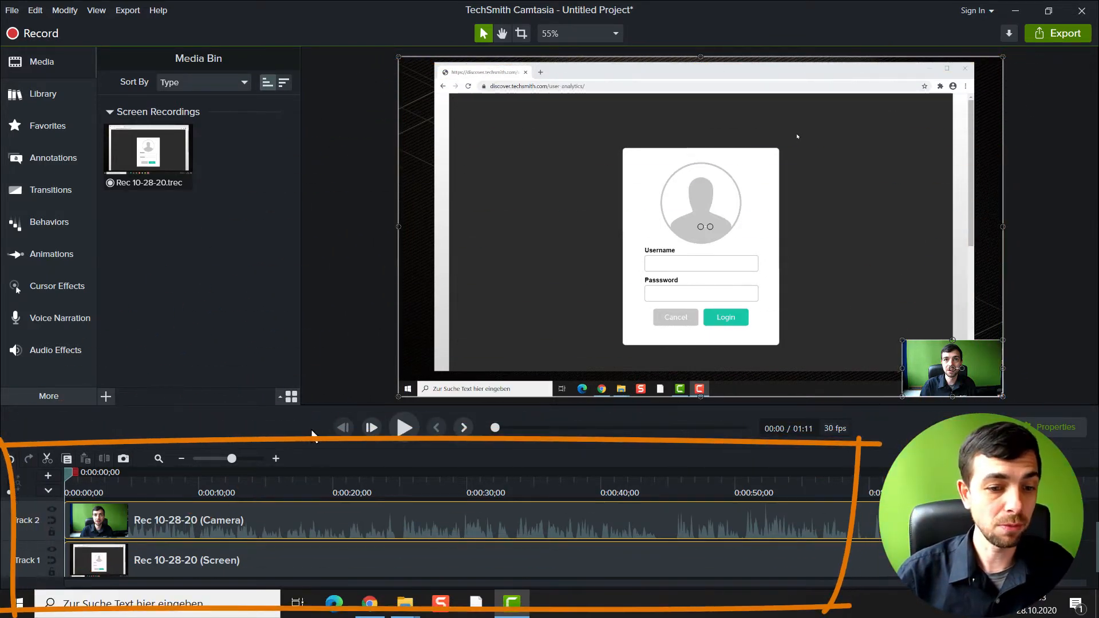
pyautogui.click(150, 515)
pyautogui.click(133, 550)
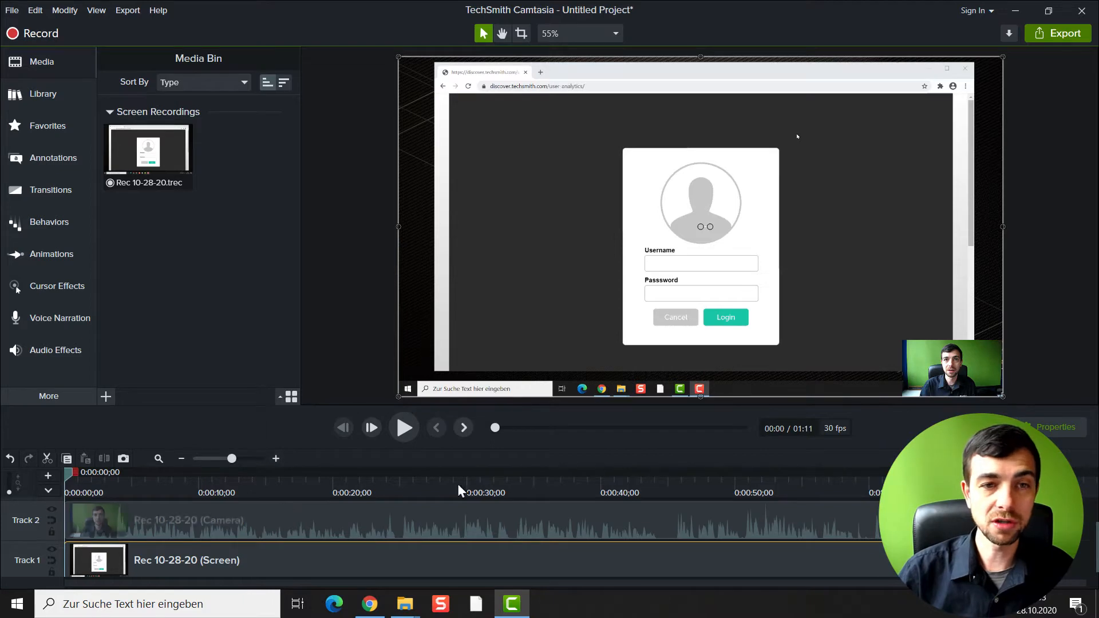
pyautogui.click(937, 360)
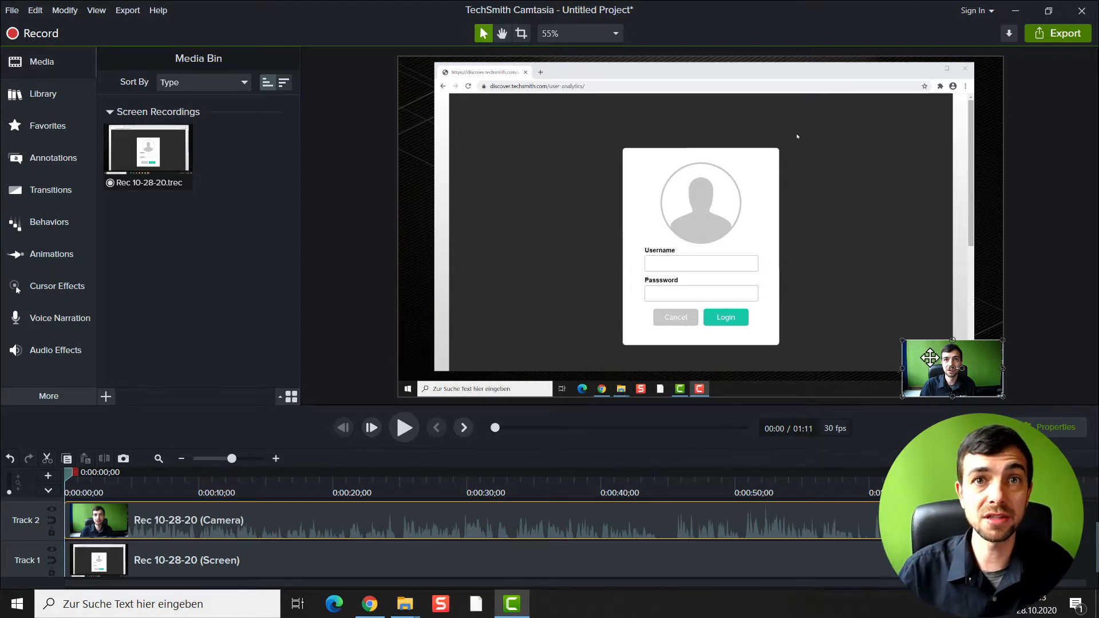
pyautogui.moveTo(903, 340)
pyautogui.mouseDown()
pyautogui.moveTo(875, 324)
pyautogui.moveTo(903, 318)
pyautogui.moveTo(801, 306)
pyautogui.moveTo(898, 321)
pyautogui.moveTo(888, 336)
pyautogui.mouseUp()
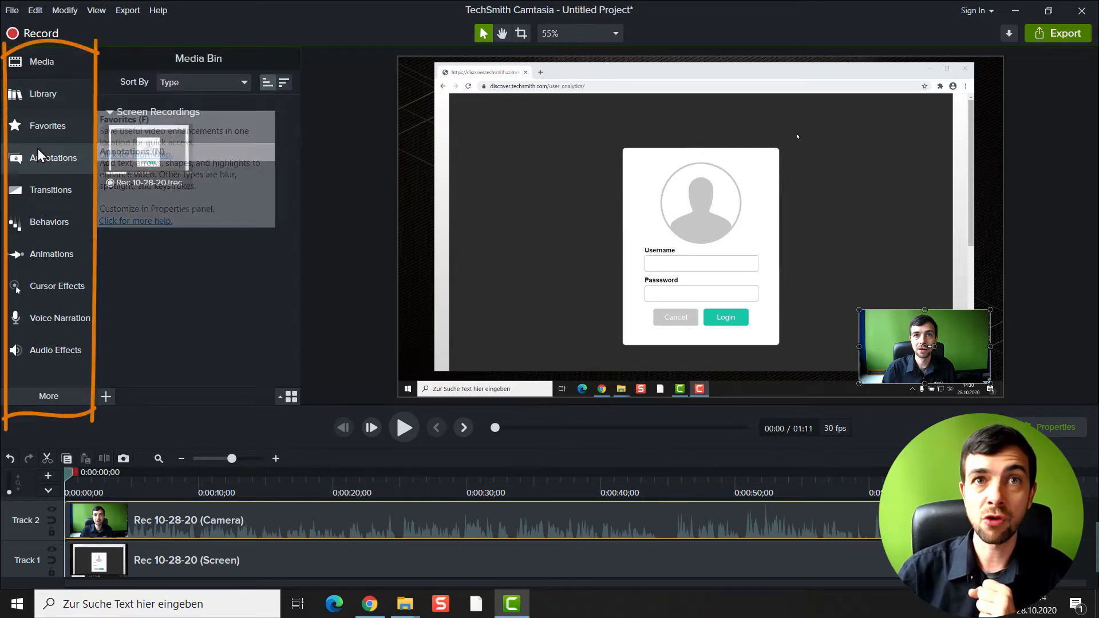
# Step: Look through the Annotations, Transitions, Animations, Cursor Effects and Audio Effects collections and the list of additional tools
pyautogui.click(42, 163)
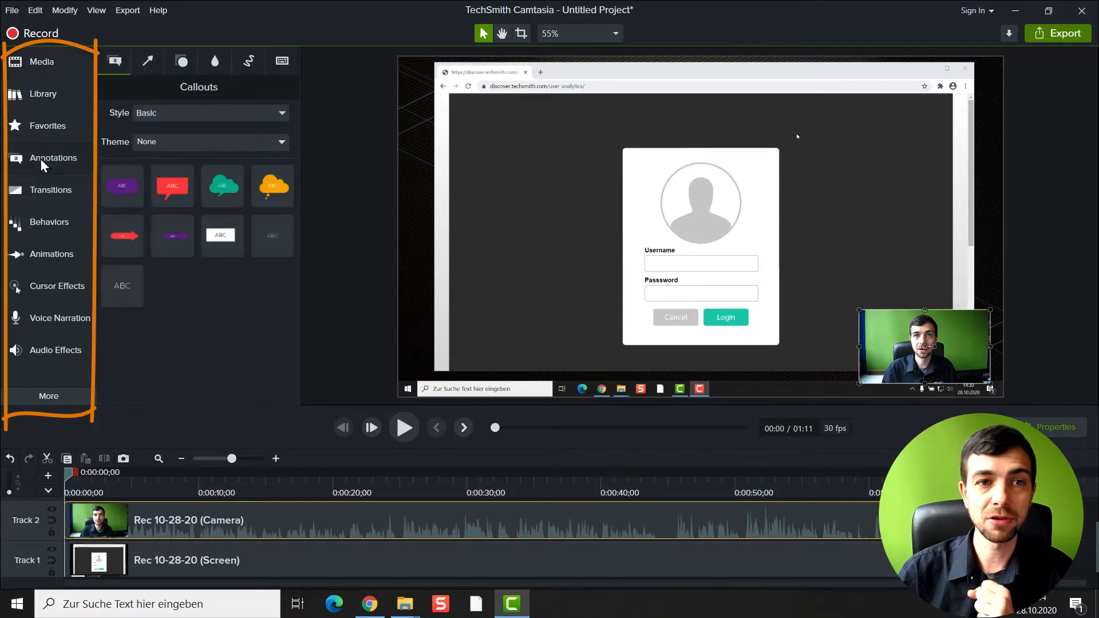
pyautogui.click(43, 191)
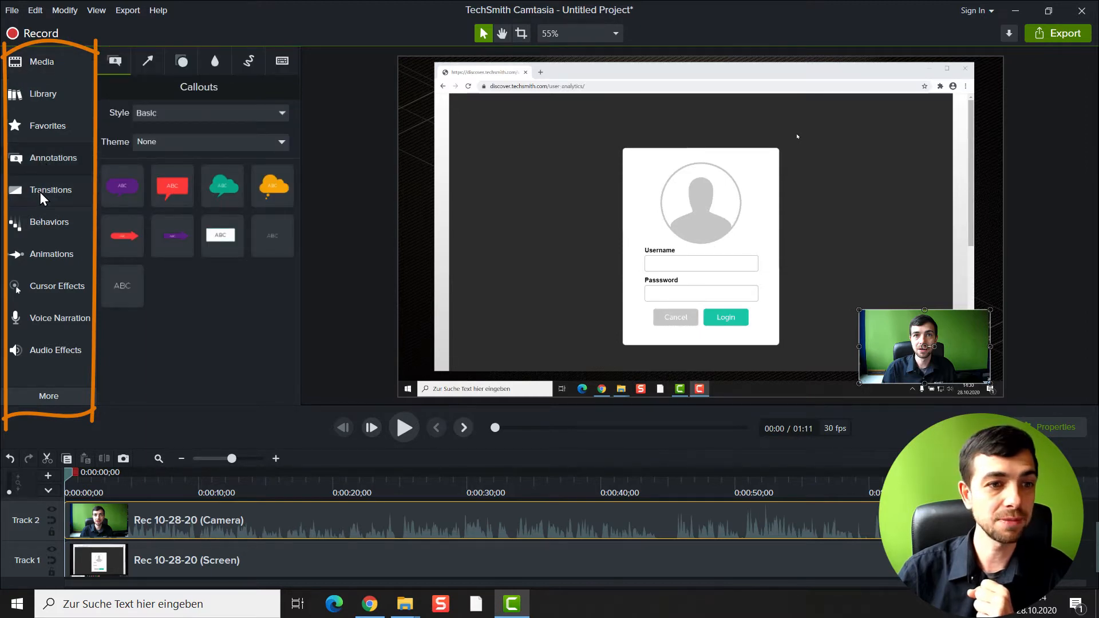
pyautogui.click(41, 257)
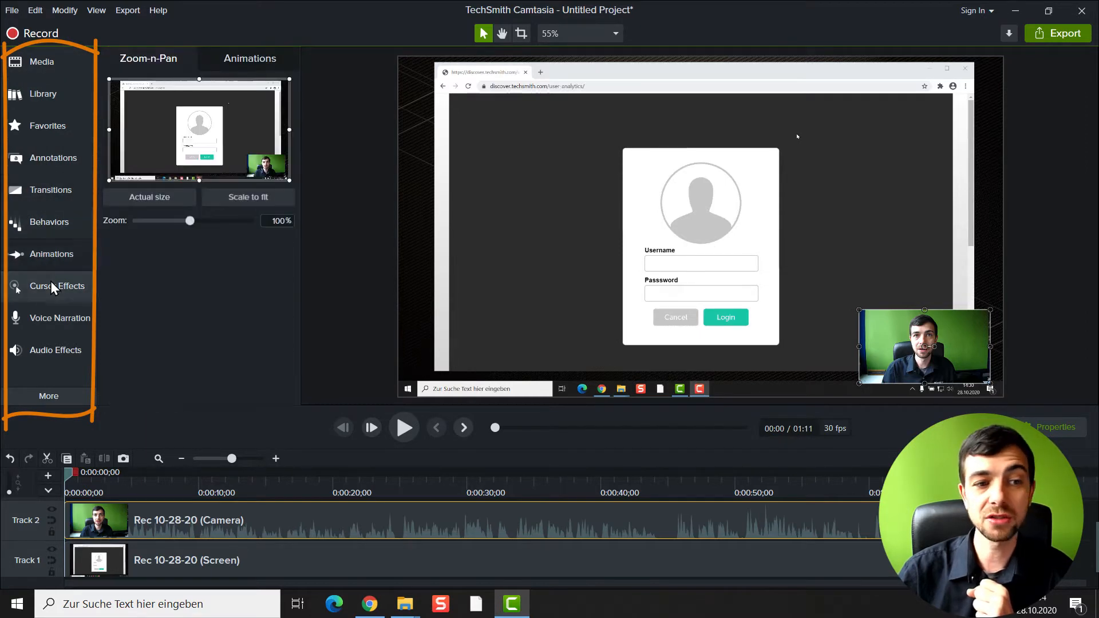
pyautogui.click(46, 288)
pyautogui.click(50, 356)
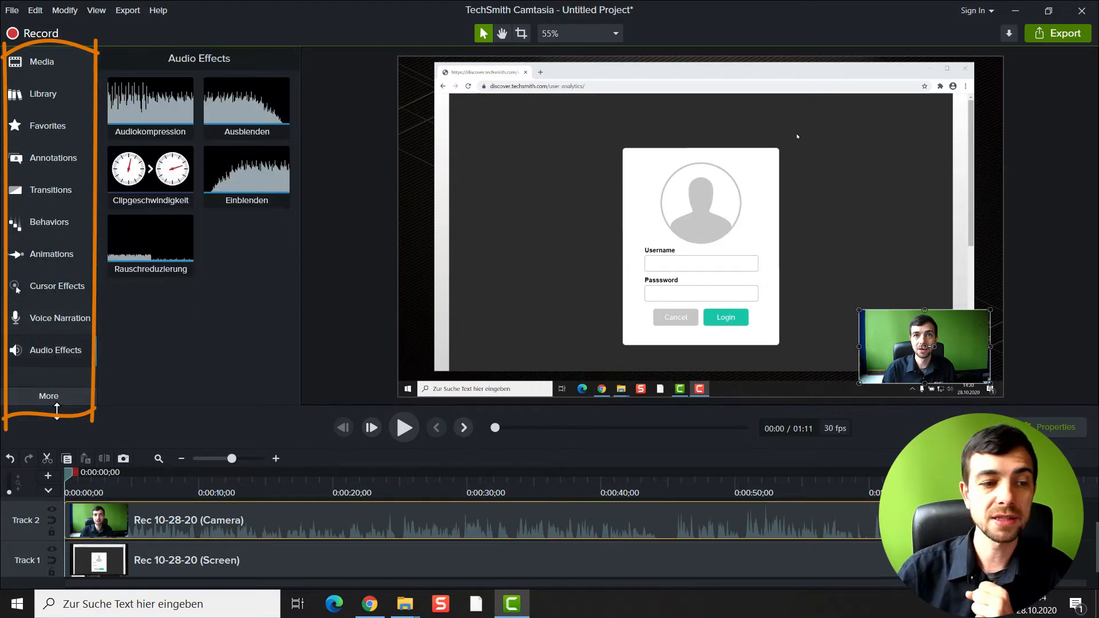
pyautogui.click(49, 404)
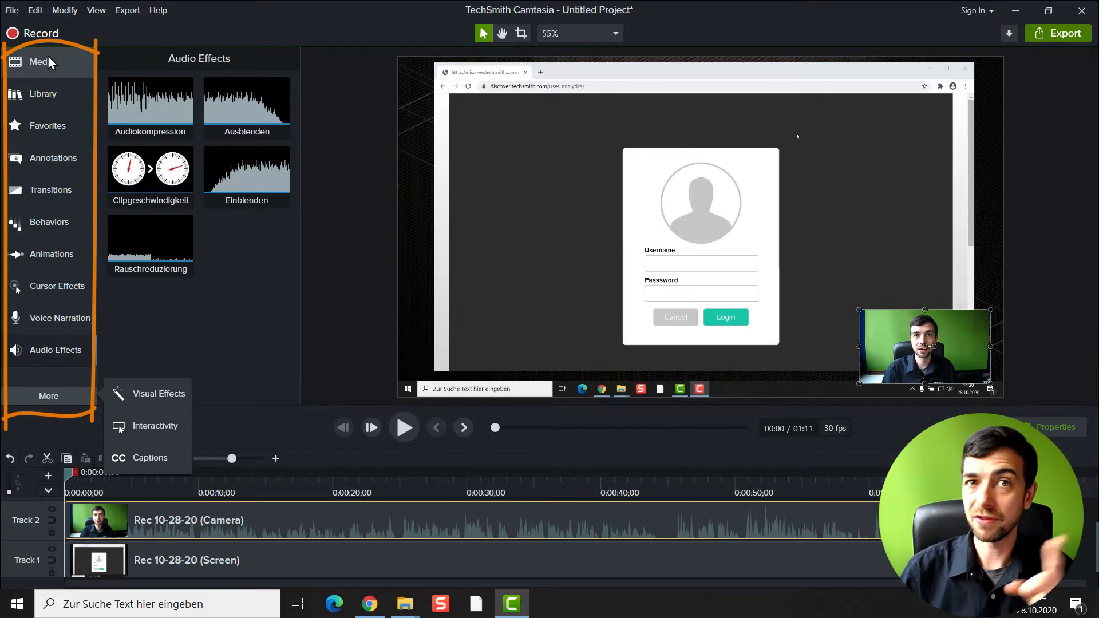
pyautogui.click(234, 278)
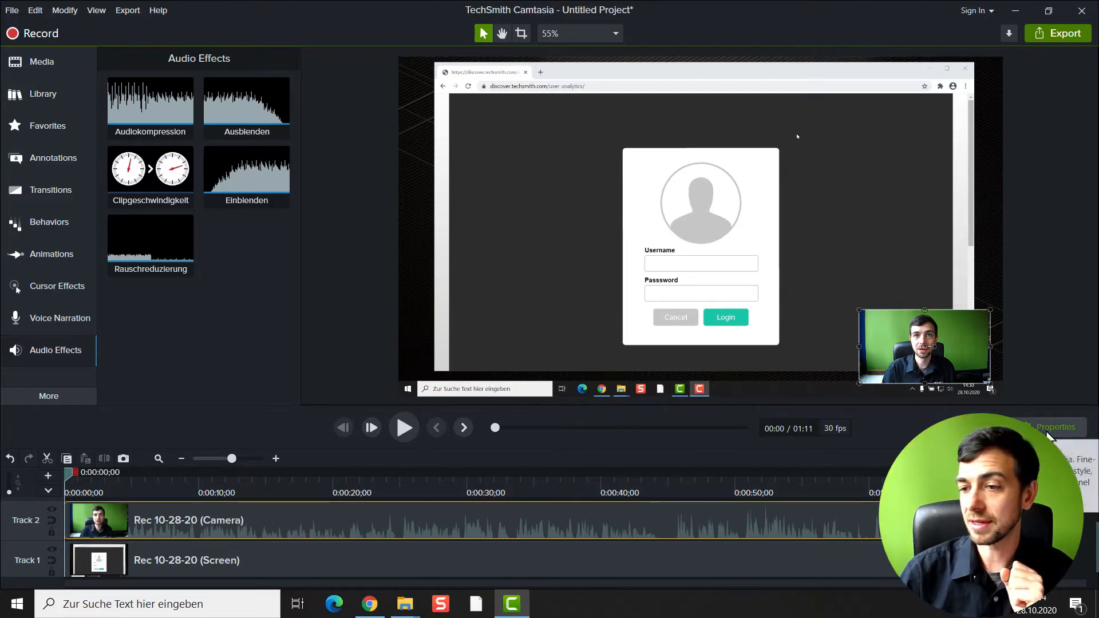
# Step: Show the camera clip's properties, enlarge the clip to about 39.7% scale and display its audio properties
pyautogui.click(1047, 433)
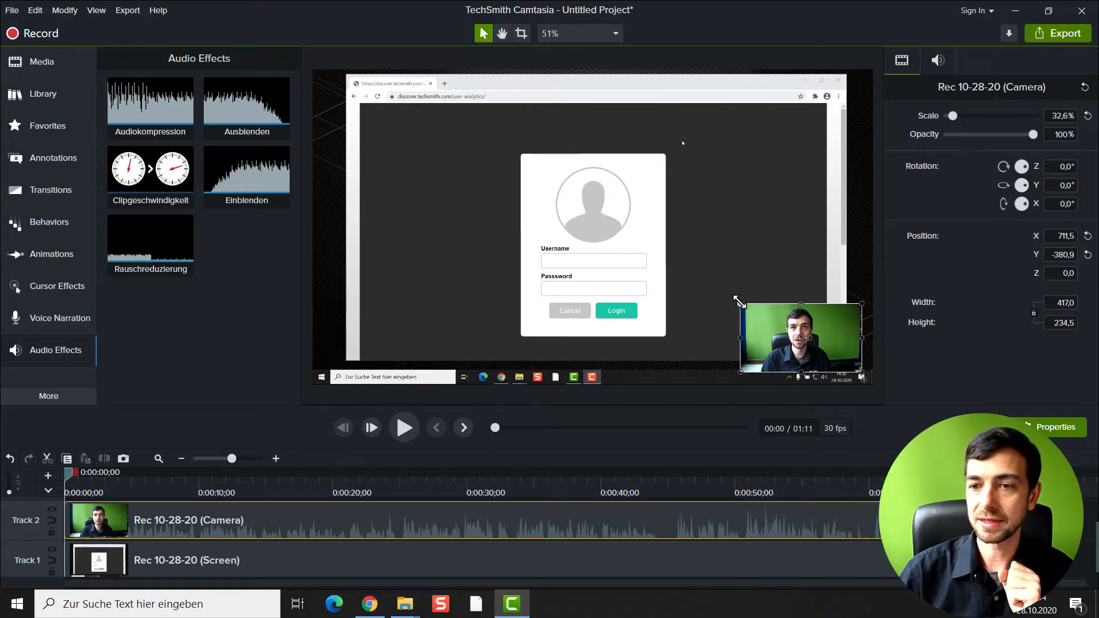
pyautogui.moveTo(738, 302)
pyautogui.mouseDown()
pyautogui.moveTo(668, 263)
pyautogui.moveTo(751, 303)
pyautogui.mouseUp()
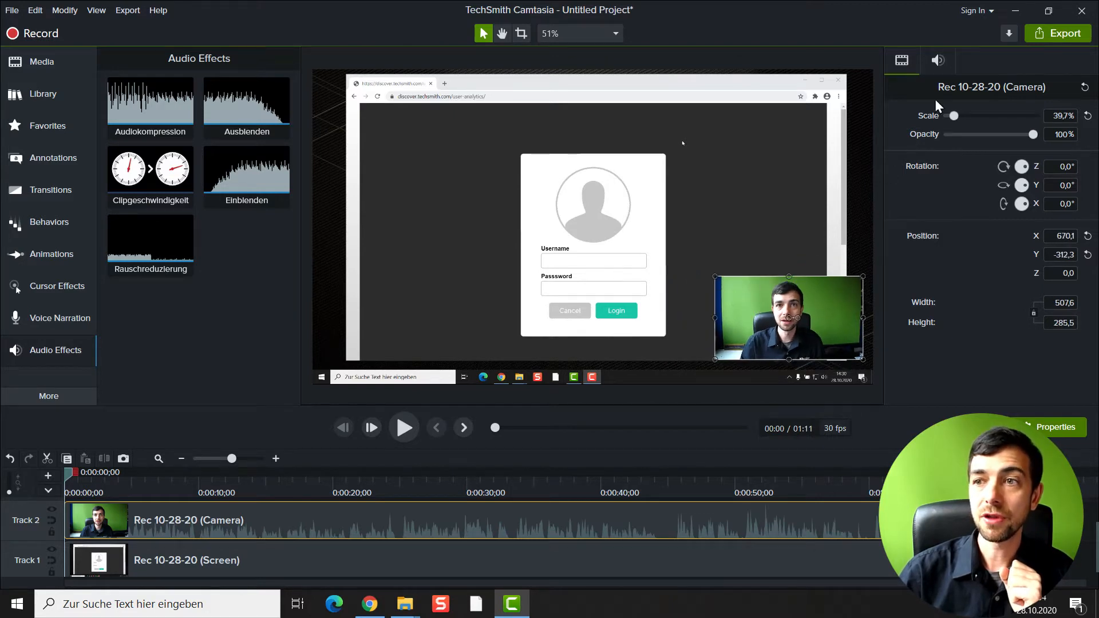
pyautogui.click(934, 60)
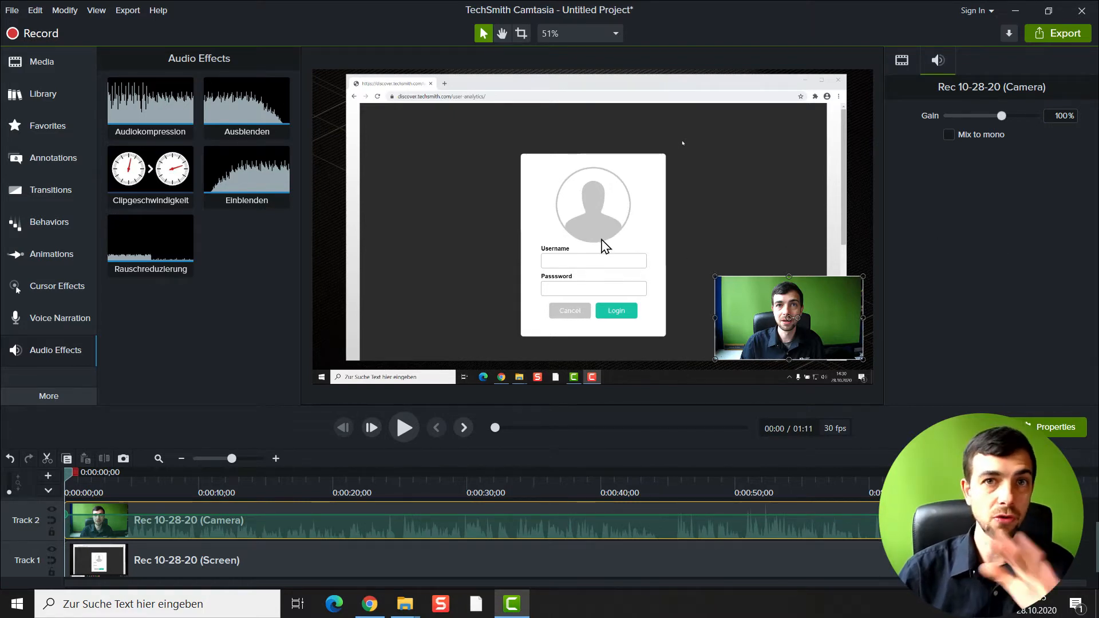
# Step: Return to the Media Bin and scrub the playhead to about 34 seconds, and back to about 10 seconds
pyautogui.click(52, 68)
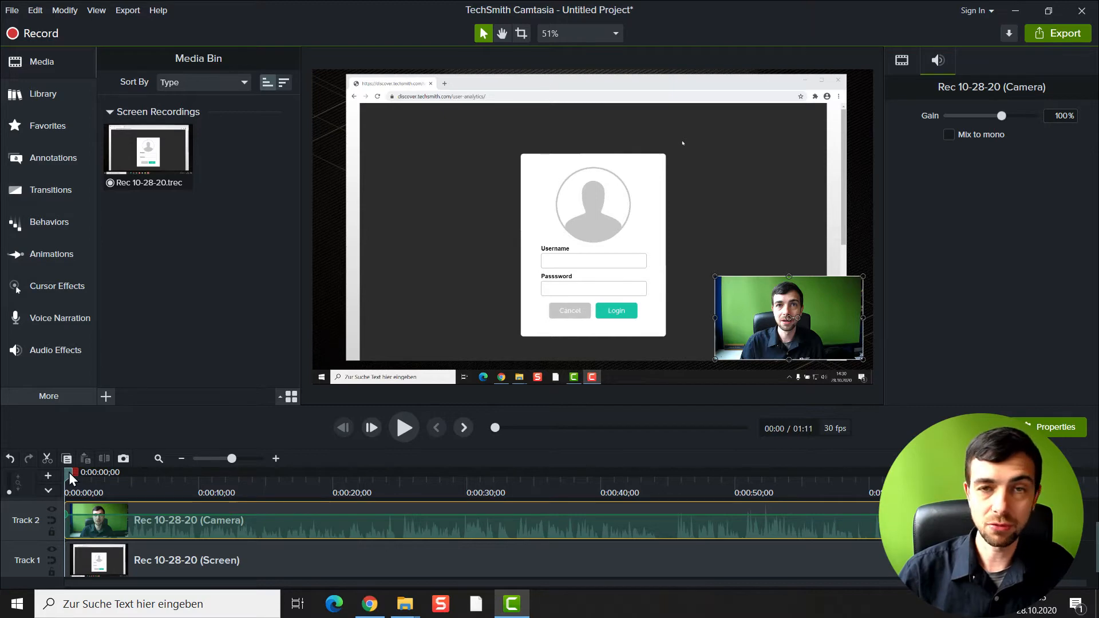
pyautogui.moveTo(69, 473); pyautogui.dragTo(527, 476)
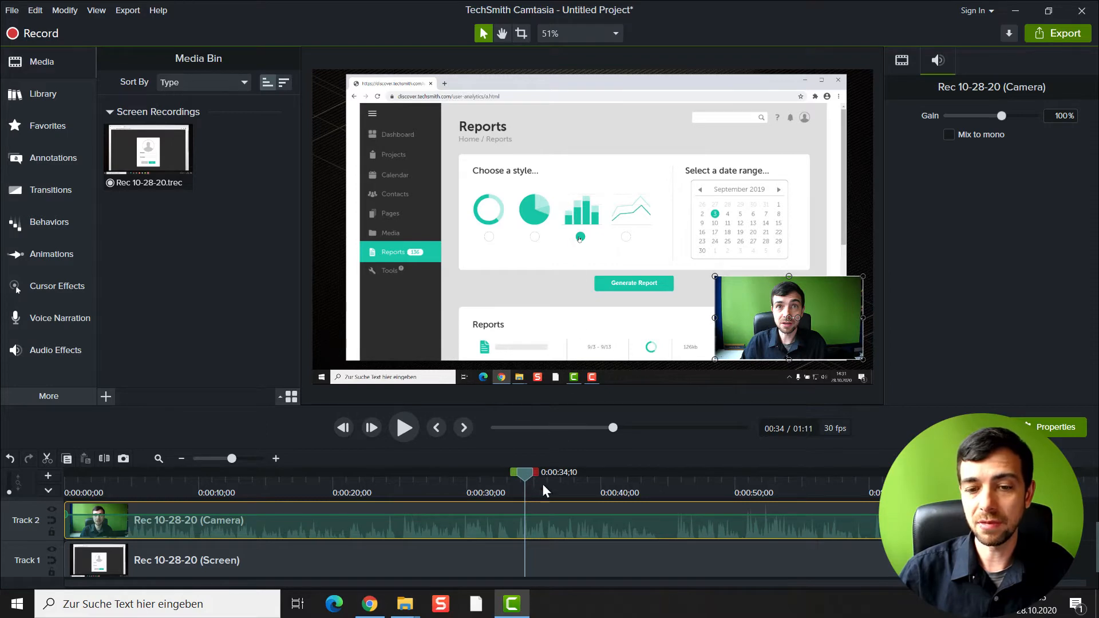
pyautogui.moveTo(527, 473); pyautogui.dragTo(204, 484)
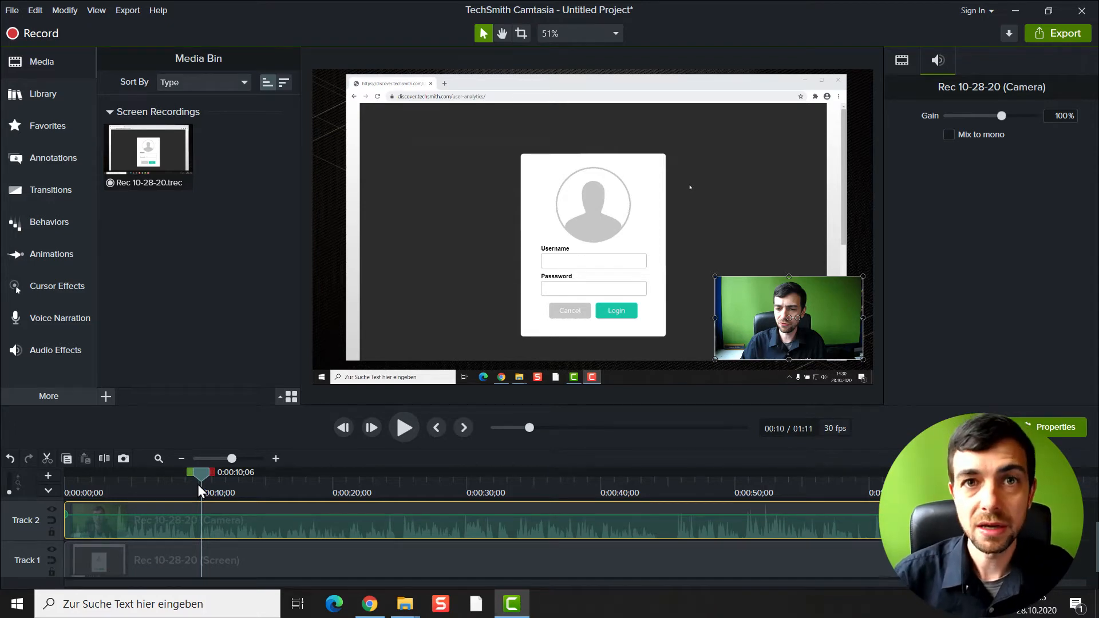
# Step: Cut the opening of the recording, from the start to 0:00:03;19, out of both tracks
pyautogui.moveTo(204, 483); pyautogui.dragTo(115, 476)
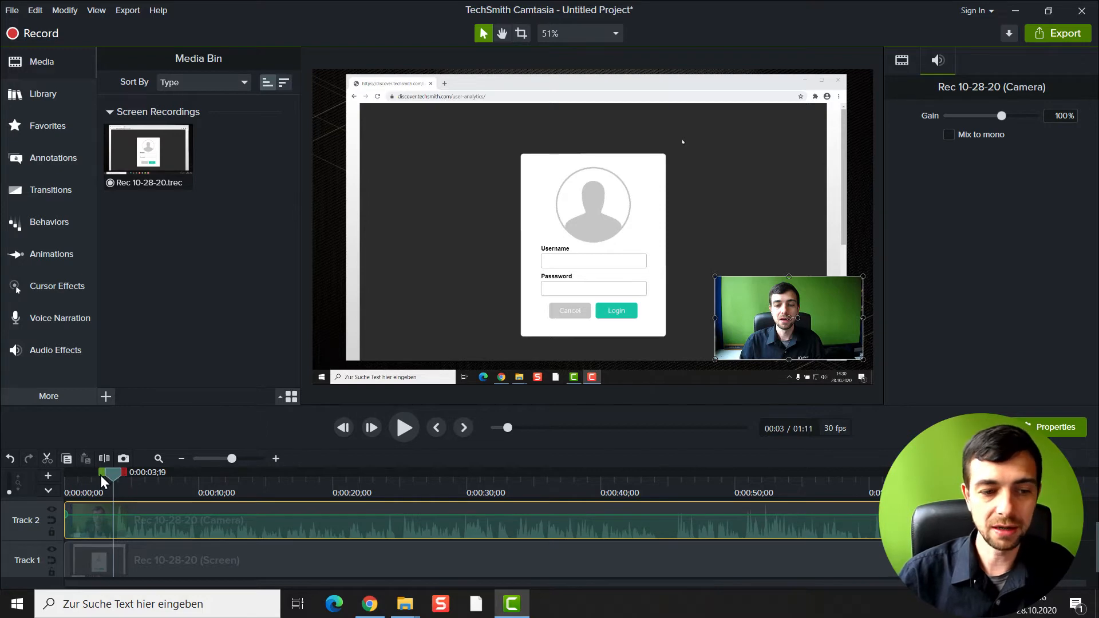
pyautogui.moveTo(101, 476); pyautogui.dragTo(39, 478)
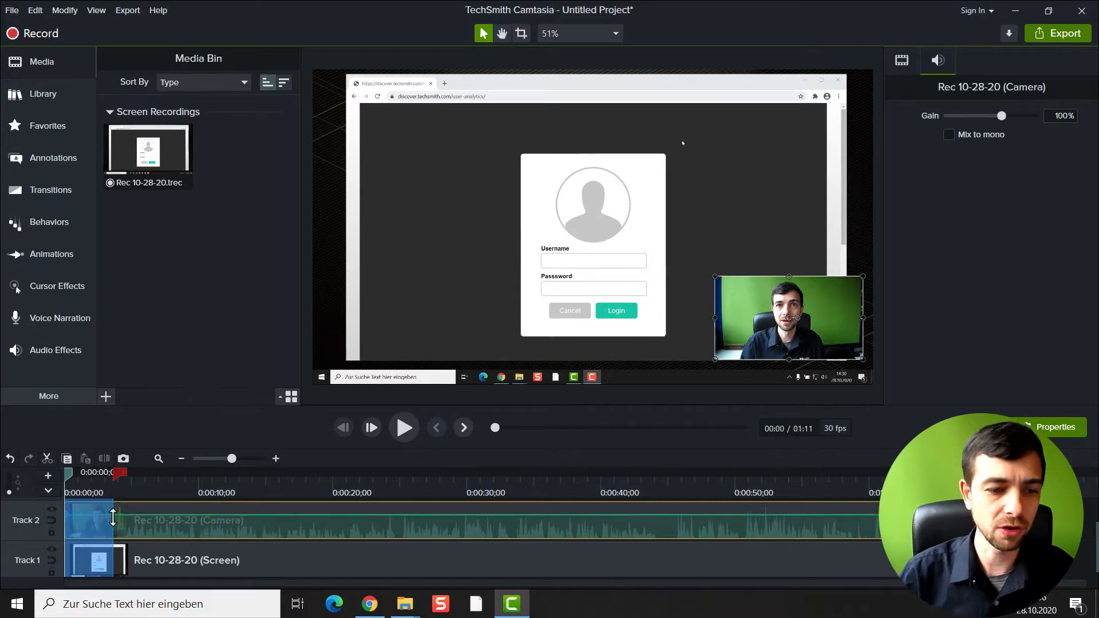
pyautogui.click(47, 459)
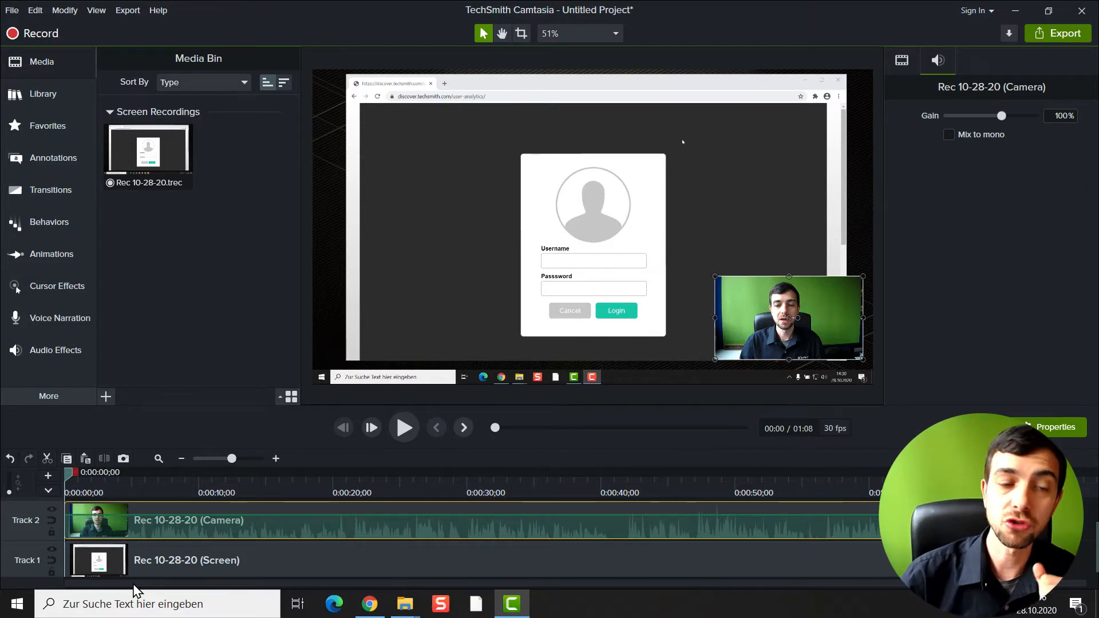
# Step: Cut the section from 0:00:40;26 to 0:00:41;22 out of both tracks
pyautogui.moveTo(67, 473); pyautogui.dragTo(614, 494)
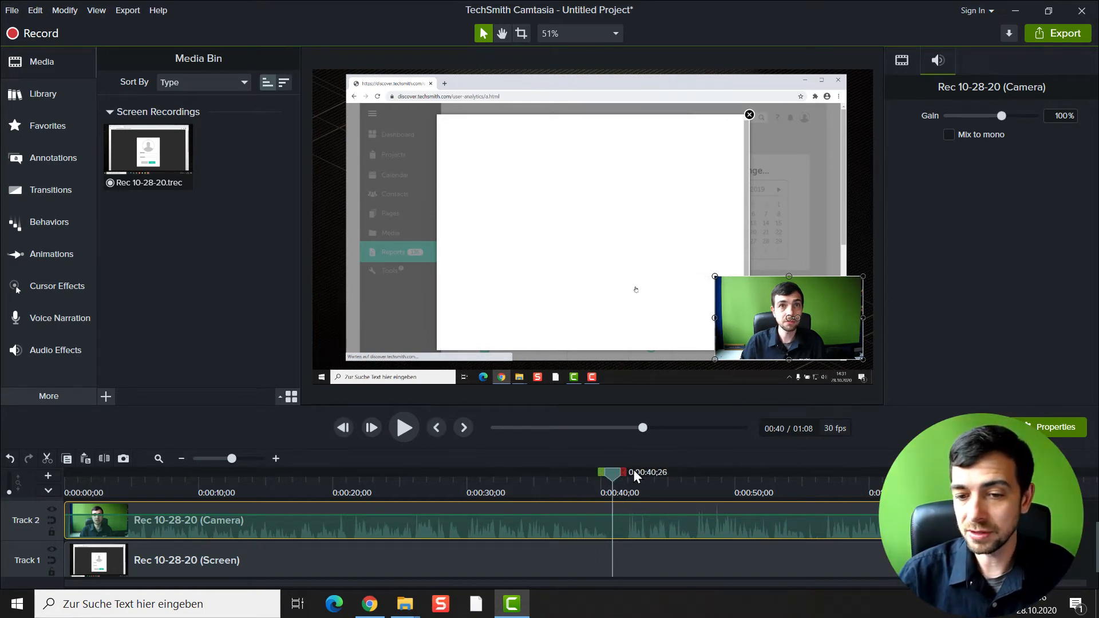
pyautogui.moveTo(624, 471); pyautogui.dragTo(636, 473)
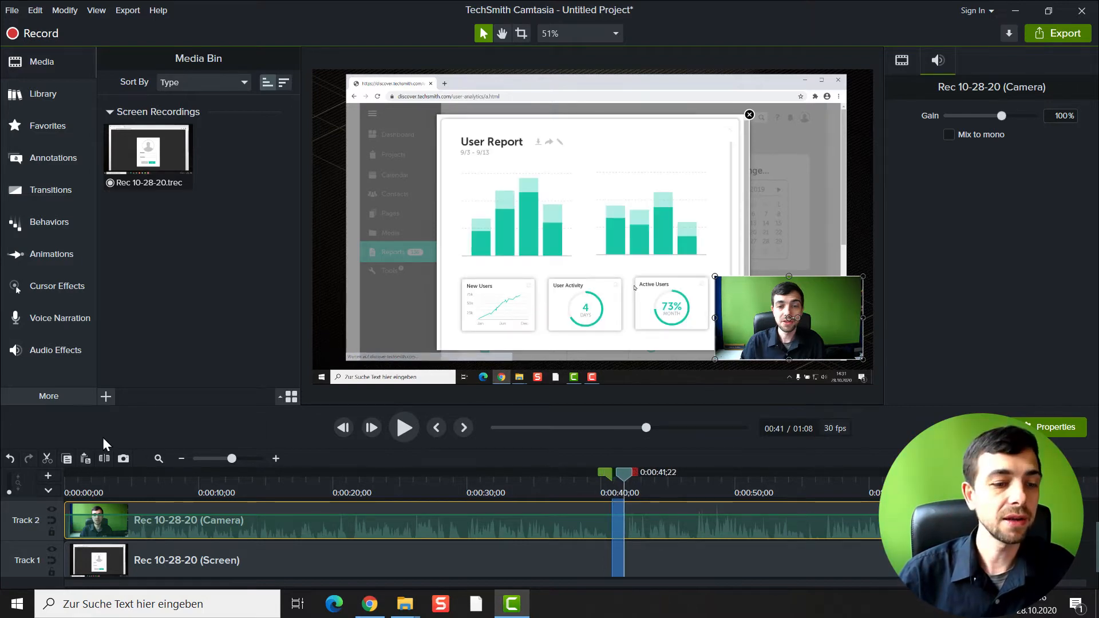
pyautogui.click(47, 459)
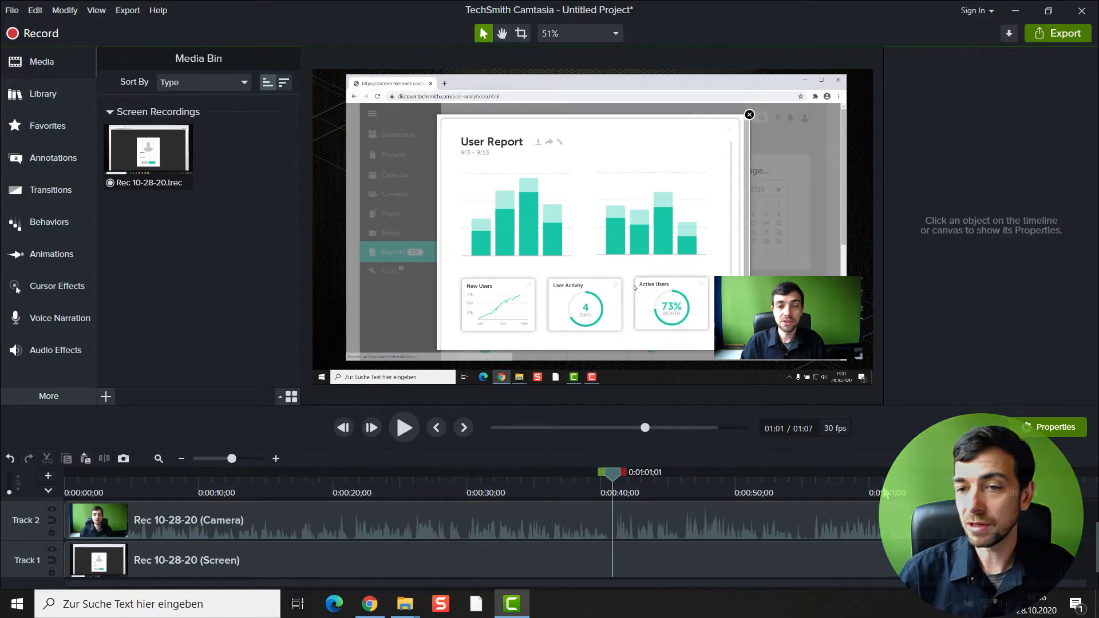
# Step: Trim the ends of the camera and screen clips back to 0:00:55;09 and check the final frames
pyautogui.moveTo(881, 484); pyautogui.dragTo(806, 478)
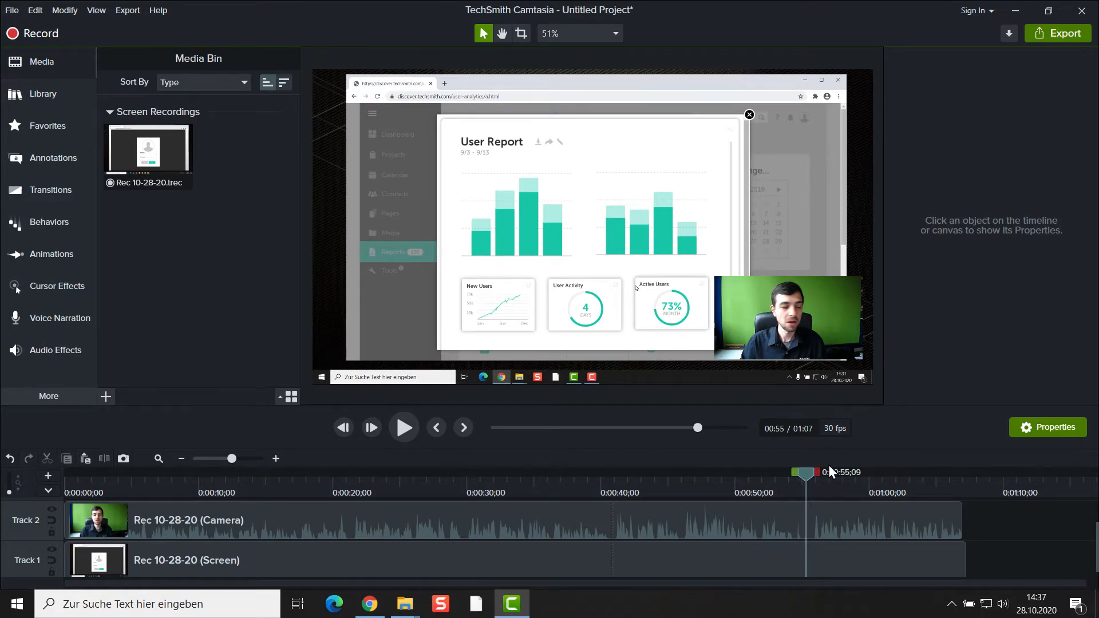
pyautogui.click(941, 516)
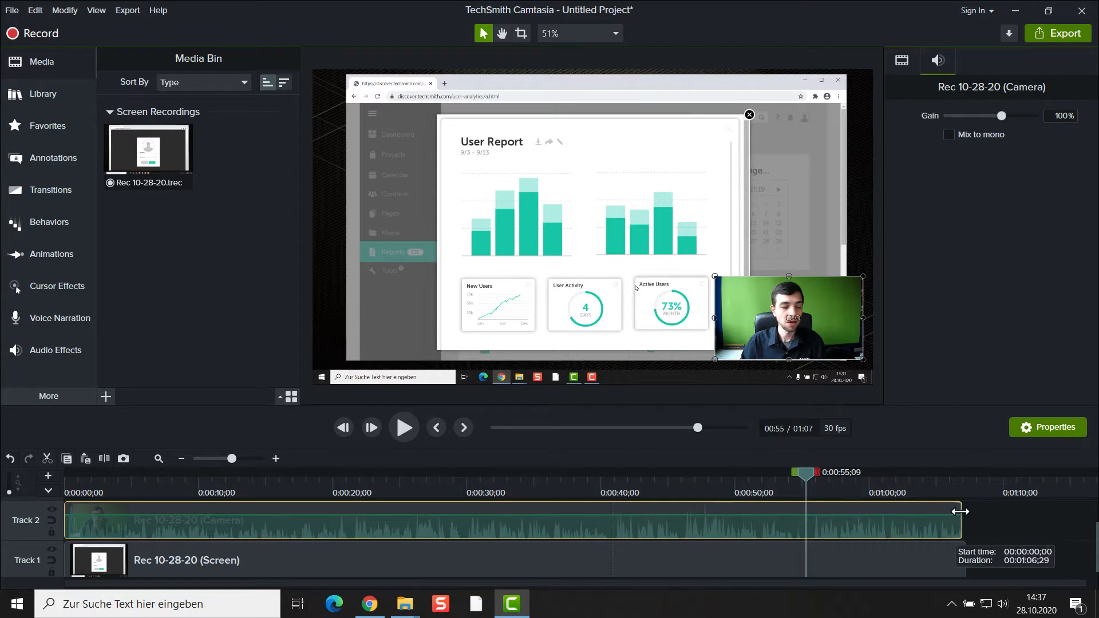
pyautogui.moveTo(960, 511); pyautogui.dragTo(806, 511)
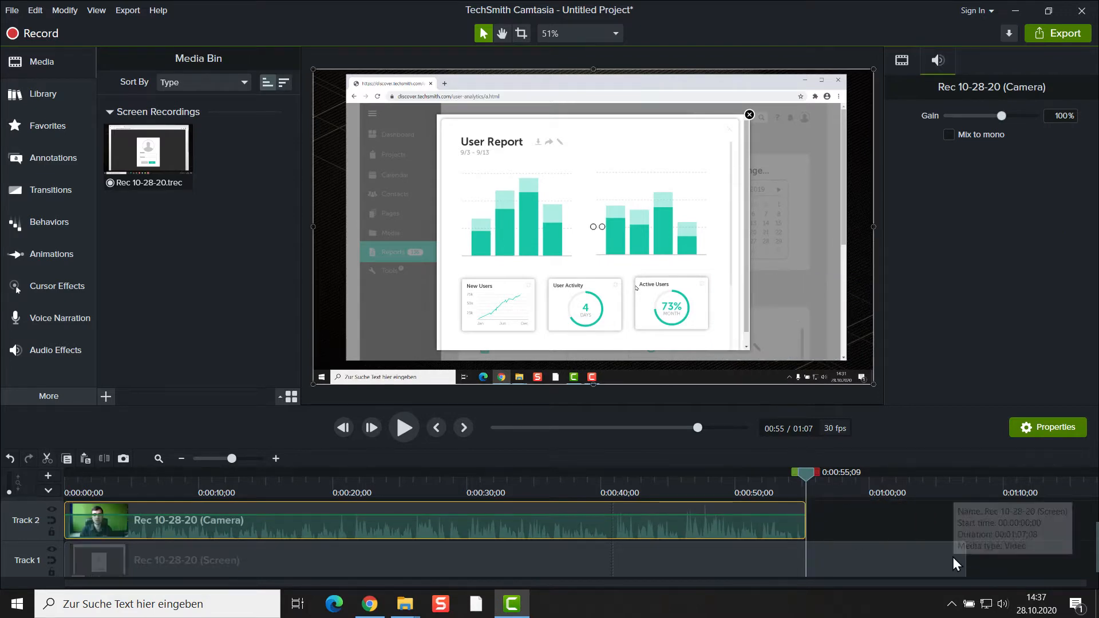
pyautogui.moveTo(952, 563); pyautogui.dragTo(806, 552)
pyautogui.click(817, 511)
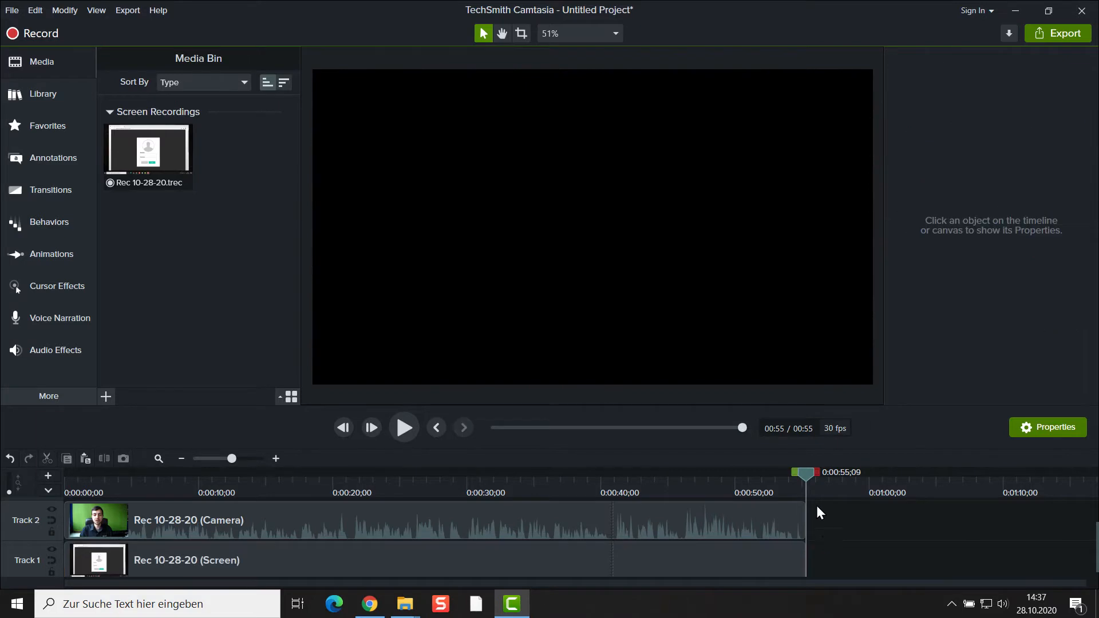
pyautogui.moveTo(804, 471); pyautogui.dragTo(800, 473)
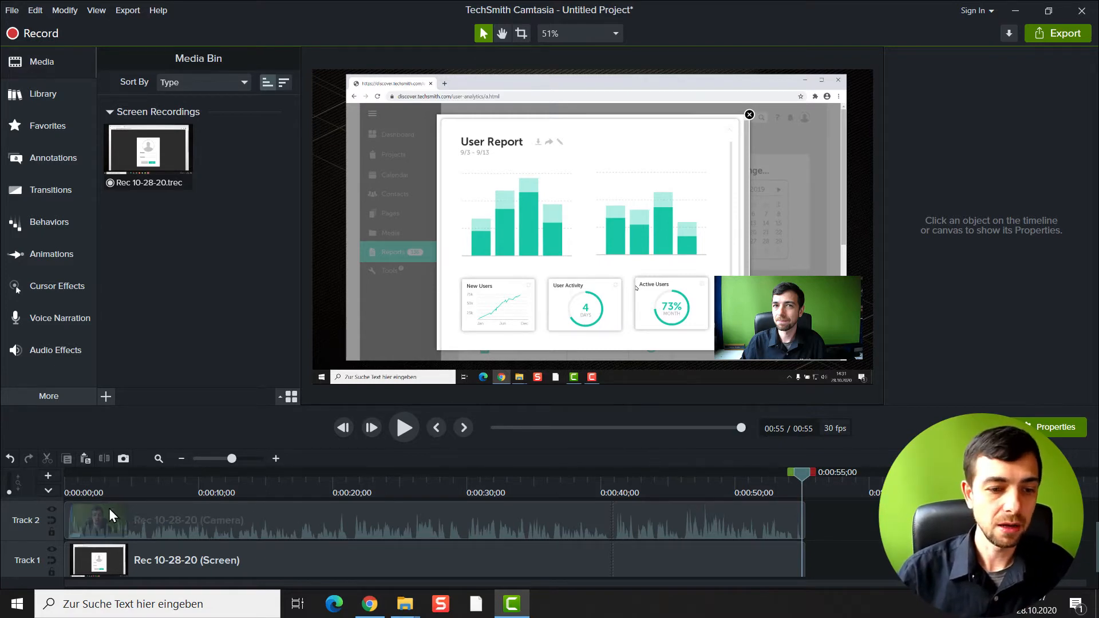
# Step: Place the playhead at 0:00:02;28 and show the annotation callouts in all styles
pyautogui.moveTo(92, 487); pyautogui.dragTo(103, 489)
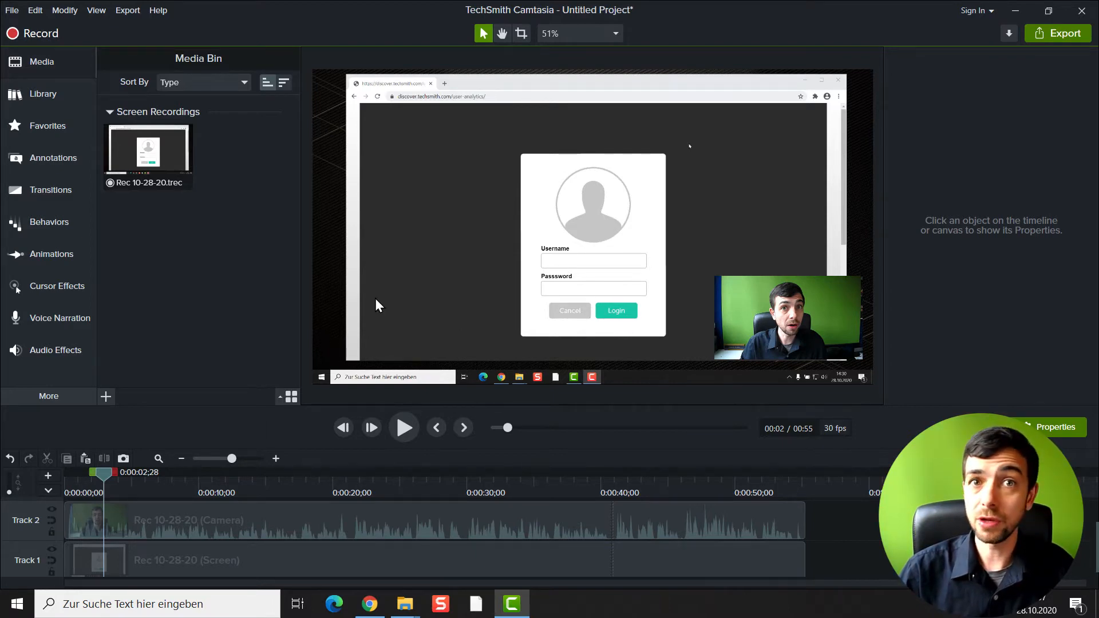
pyautogui.click(46, 159)
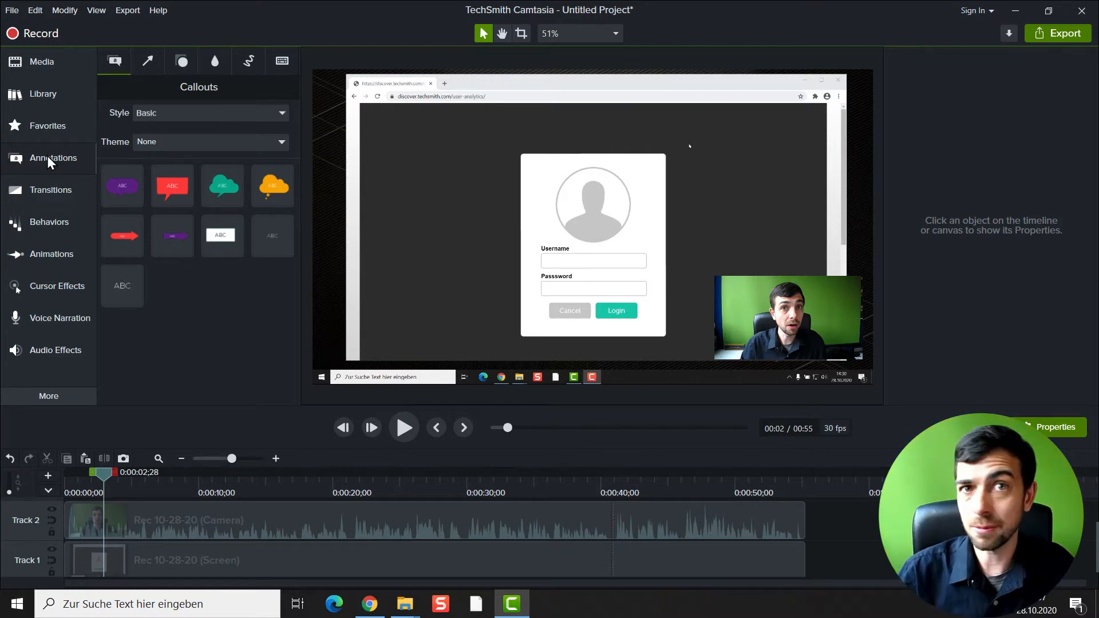
pyautogui.click(157, 111)
pyautogui.click(144, 134)
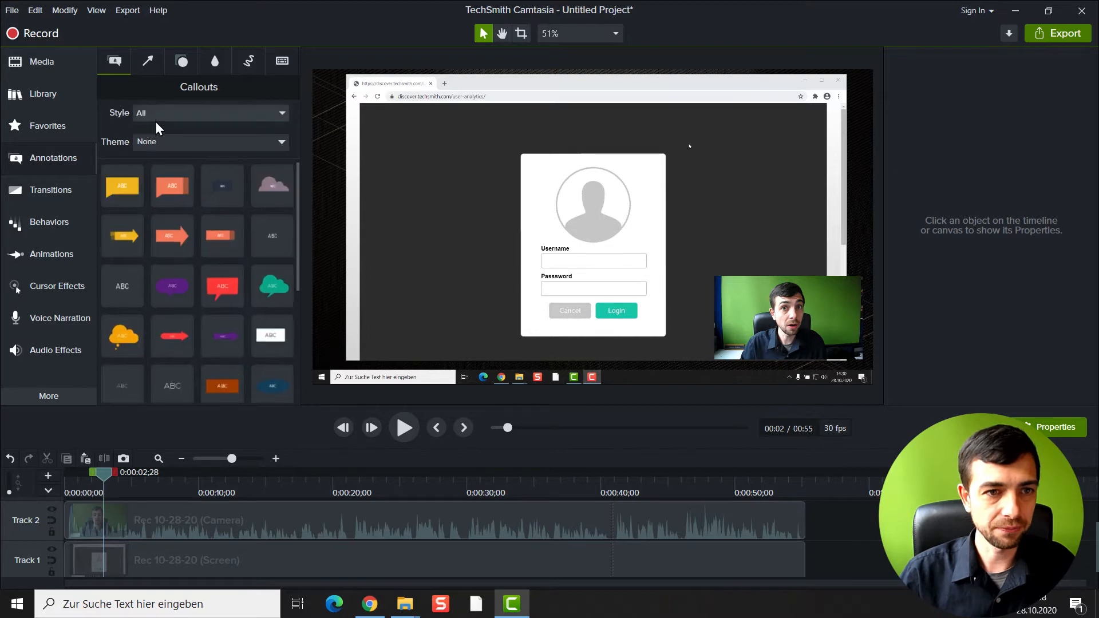
# Step: Look through the callouts, arrows and lines, shapes, blur and highlight, sketch motion and keystroke annotations, and return to the callouts
pyautogui.moveTo(297, 174); pyautogui.dragTo(292, 206)
pyautogui.scroll(-1, 241, 184)
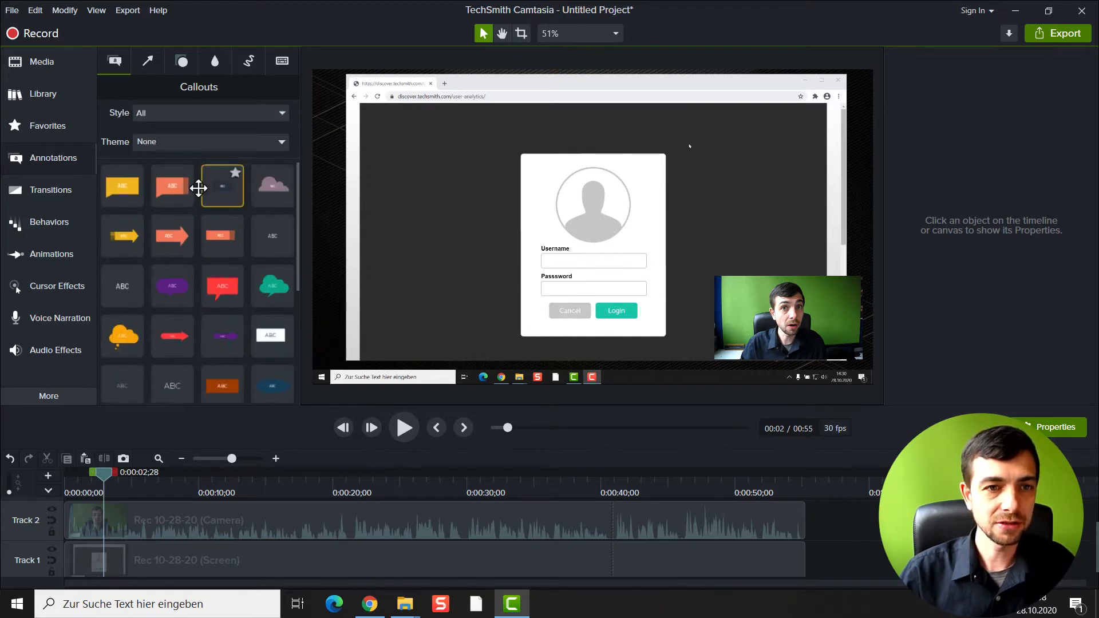
pyautogui.click(148, 61)
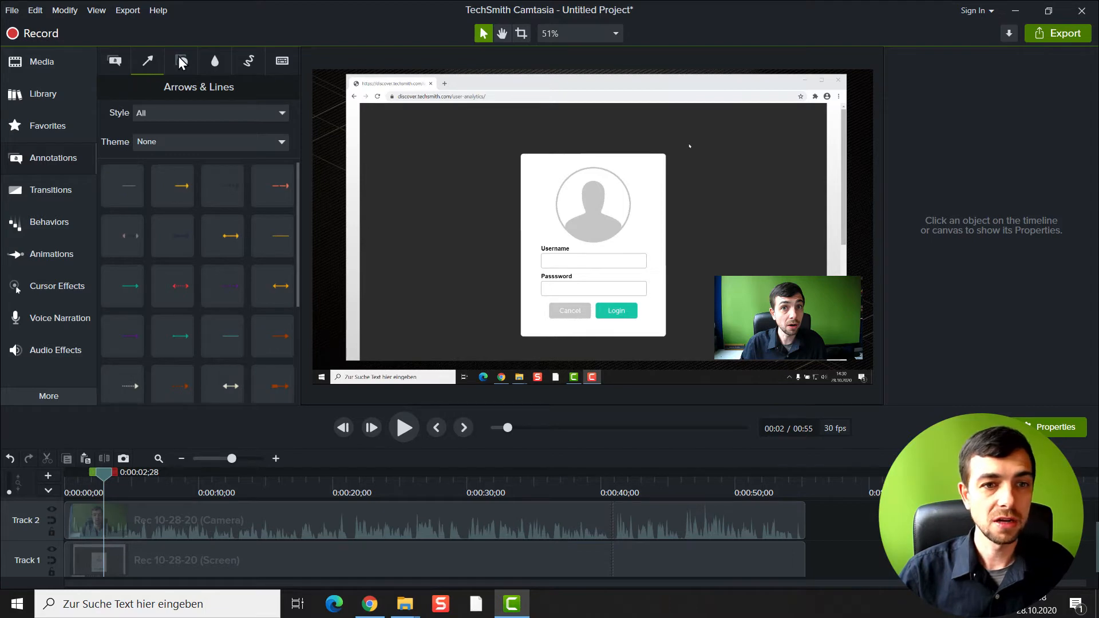
pyautogui.click(179, 62)
pyautogui.click(217, 61)
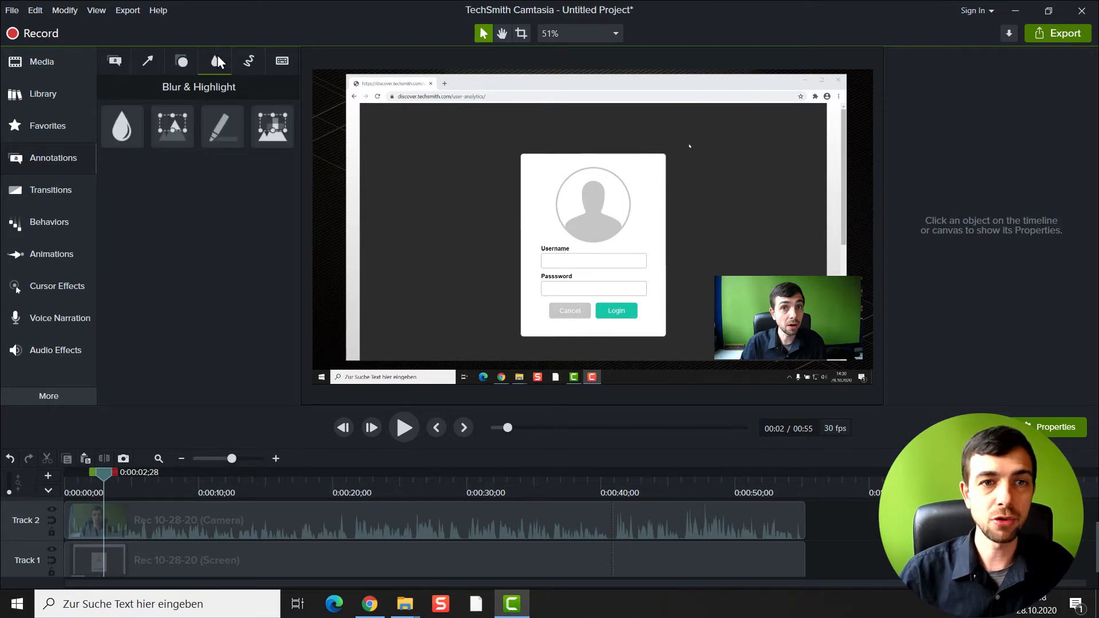
pyautogui.click(249, 63)
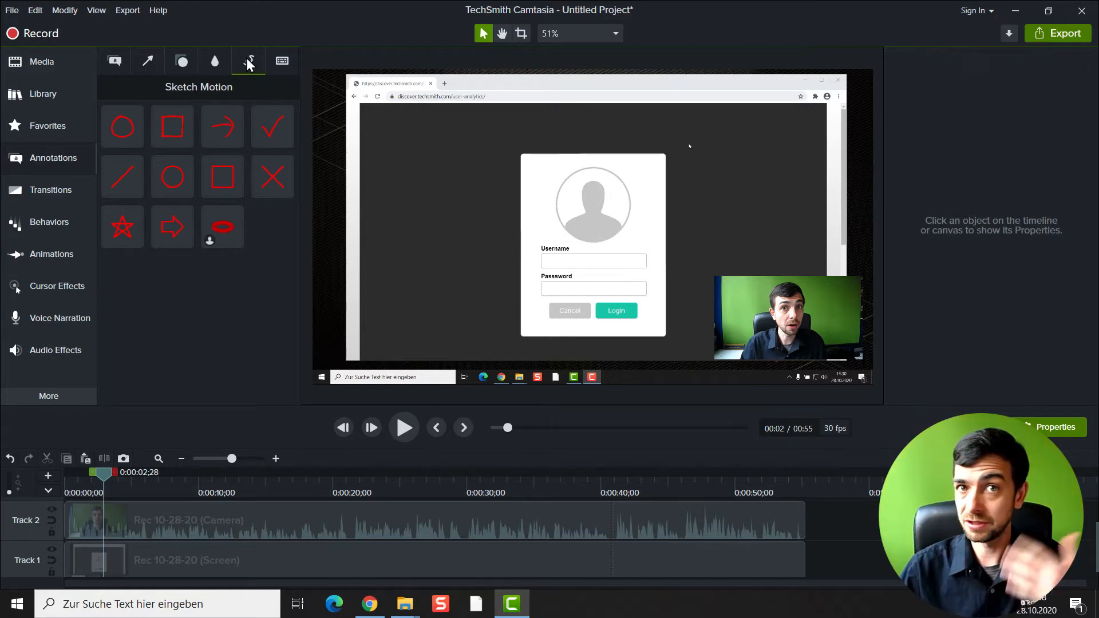
pyautogui.click(275, 64)
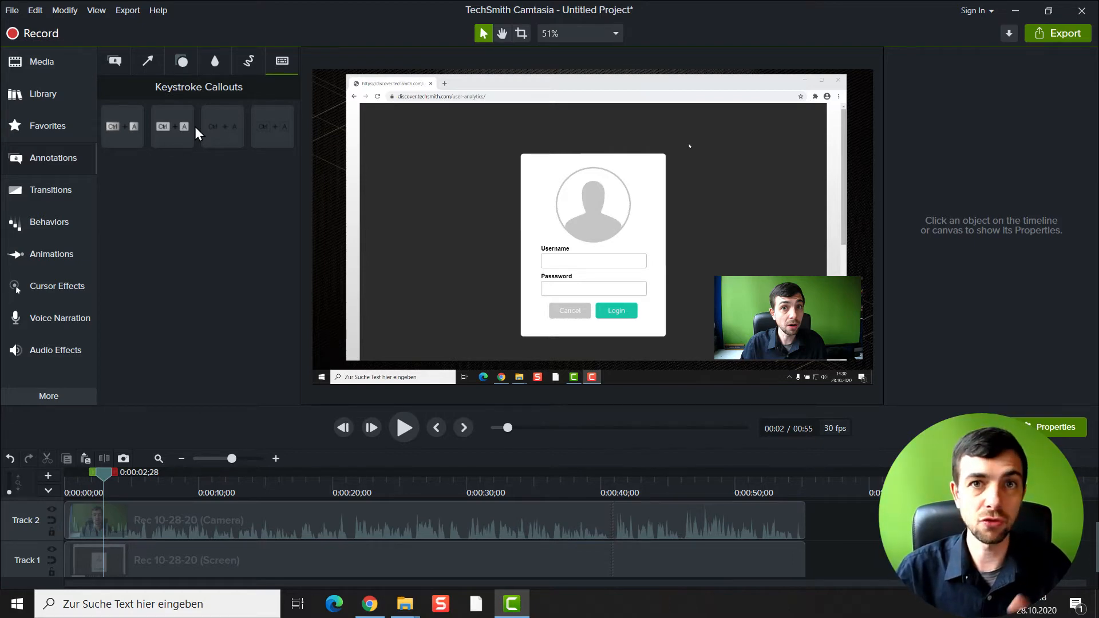
pyautogui.click(116, 64)
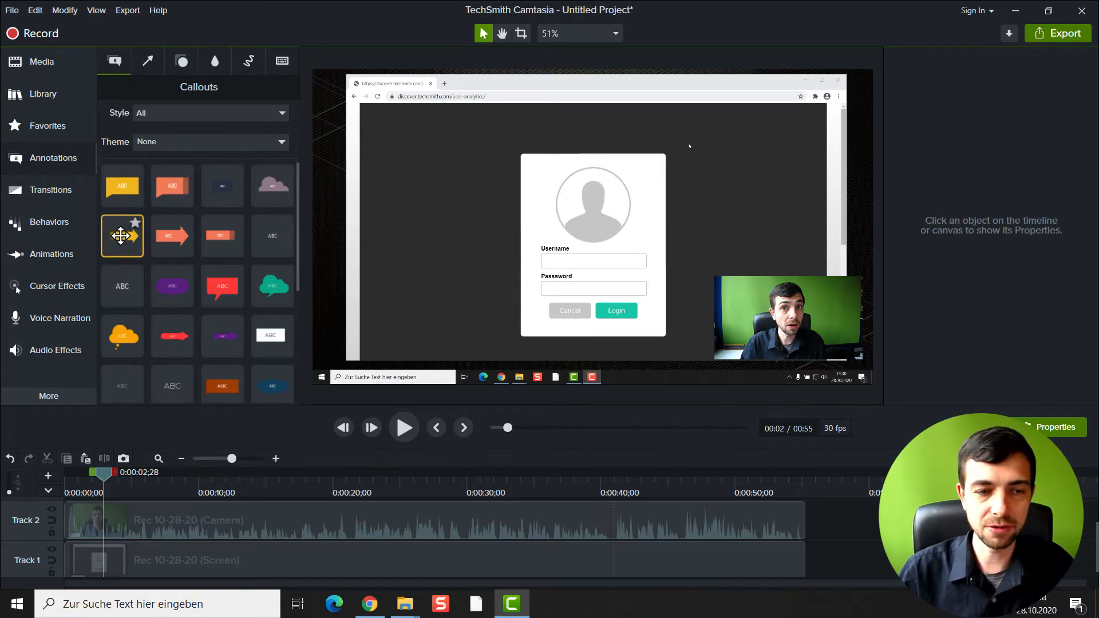
# Step: Add the yellow text arrow callout to the canvas, shrink it and tilt it toward the Login button
pyautogui.moveTo(120, 235); pyautogui.dragTo(507, 289)
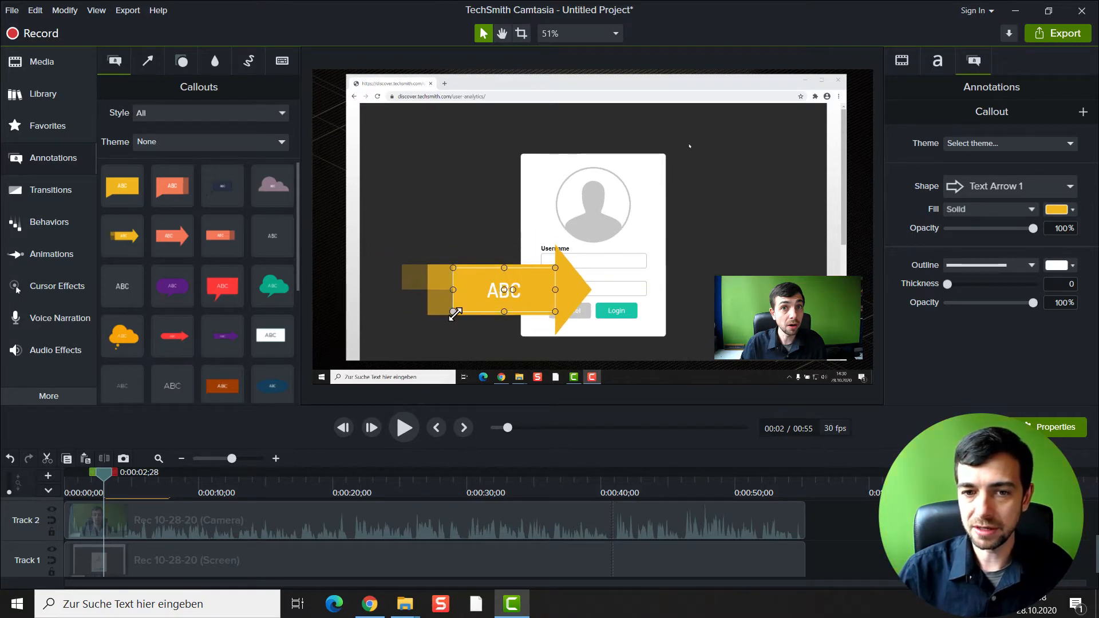
pyautogui.moveTo(454, 268); pyautogui.dragTo(530, 304)
# Step: Replace the arrow callout's text with "Click here" and keep the callout selected
pyautogui.click(517, 297)
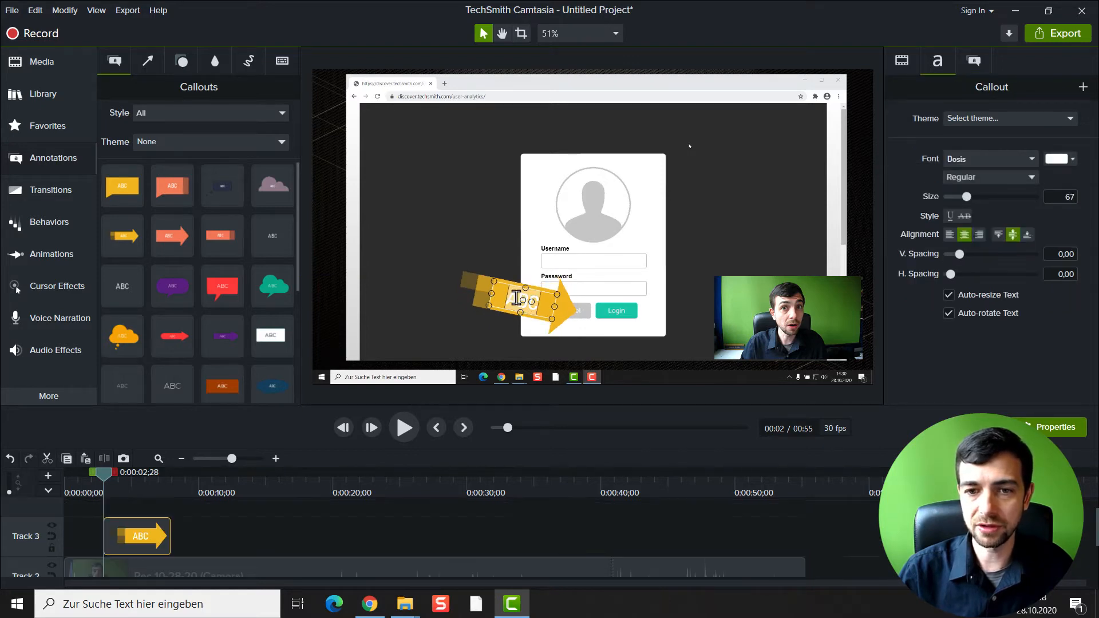
pyautogui.write('H')
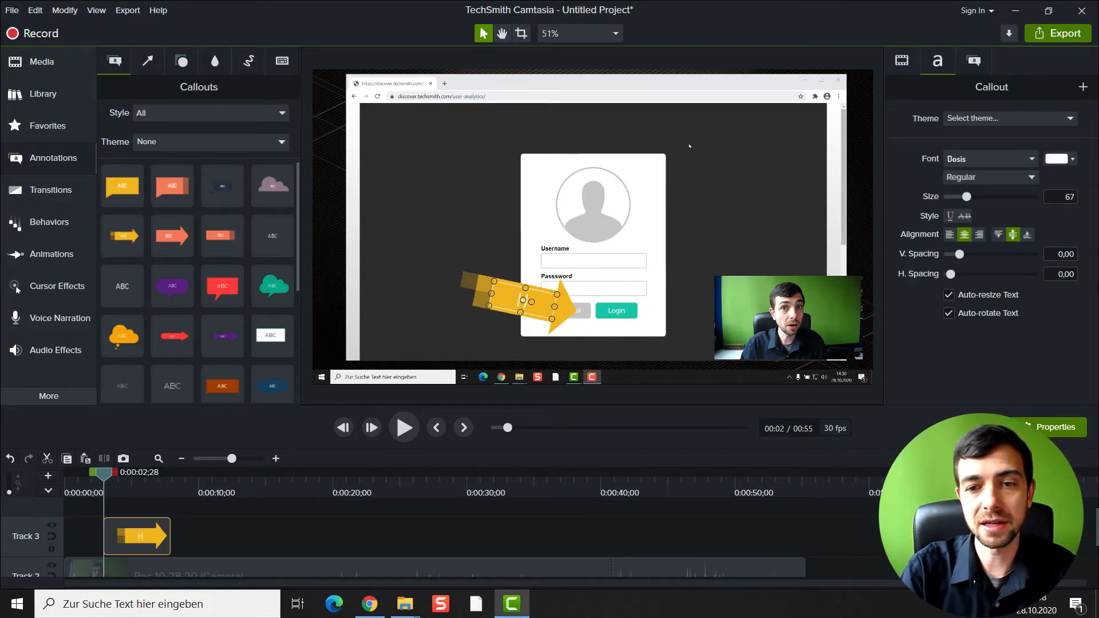
pyautogui.write('lick here')
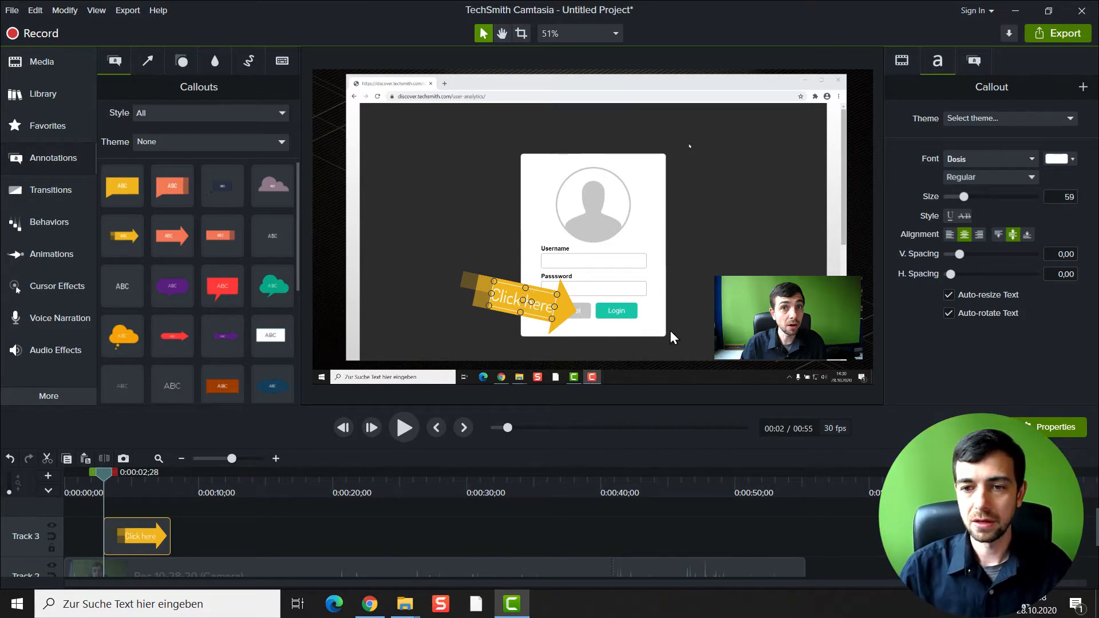
pyautogui.click(630, 337)
pyautogui.click(555, 311)
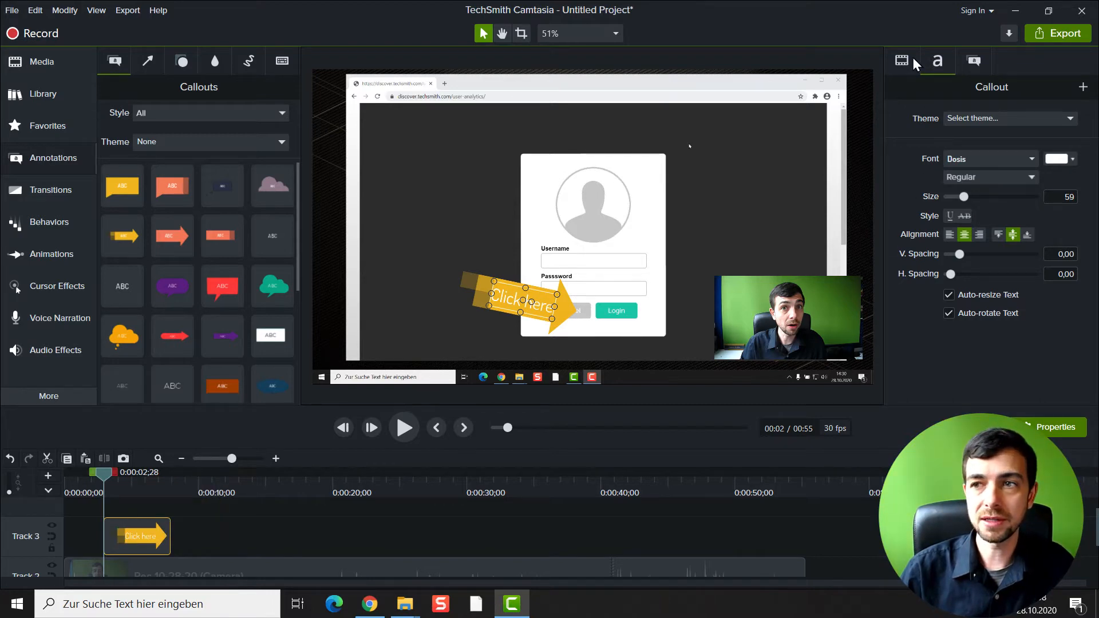
# Step: Set the arrow's fill to the Login button's teal, #17CDB2, and shift the arrow slightly closer to the button
pyautogui.click(975, 62)
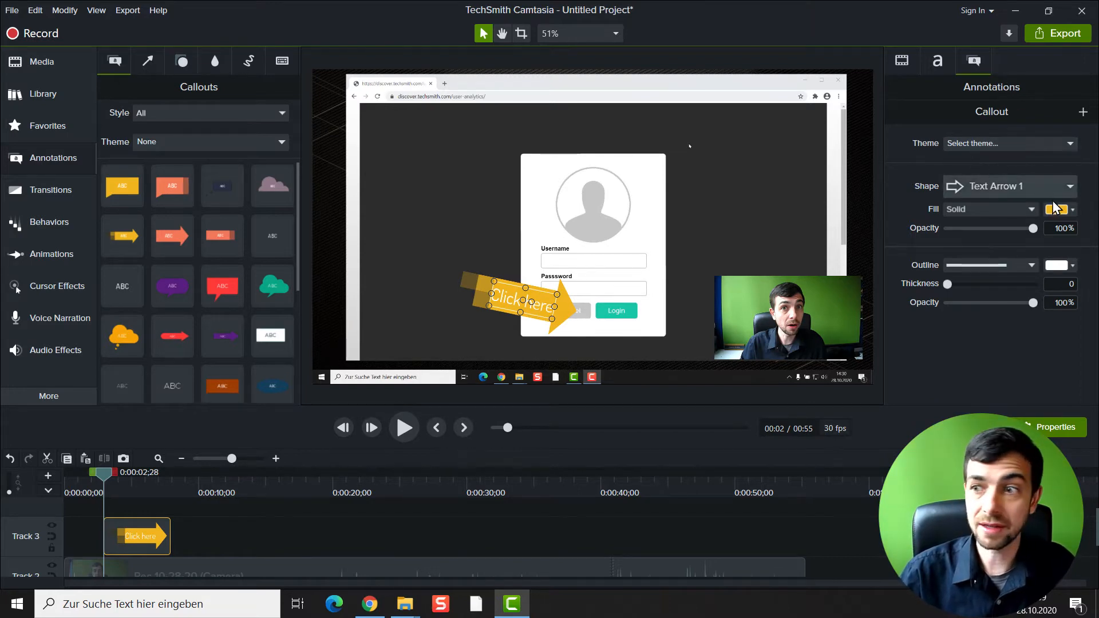
pyautogui.click(1073, 210)
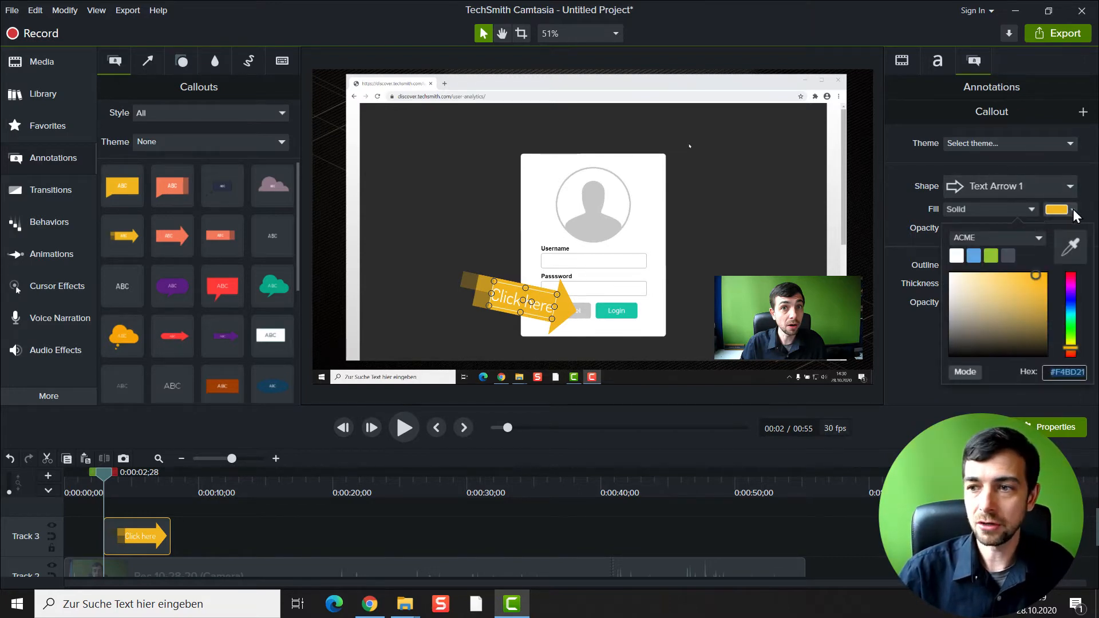
pyautogui.moveTo(996, 323); pyautogui.dragTo(980, 296)
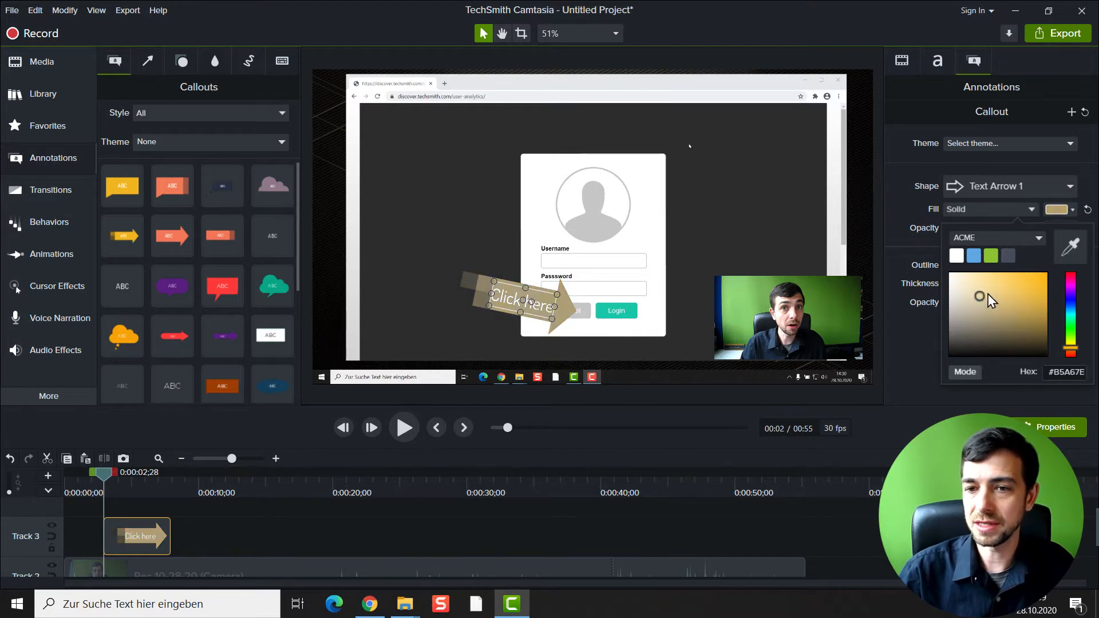
pyautogui.click(1070, 249)
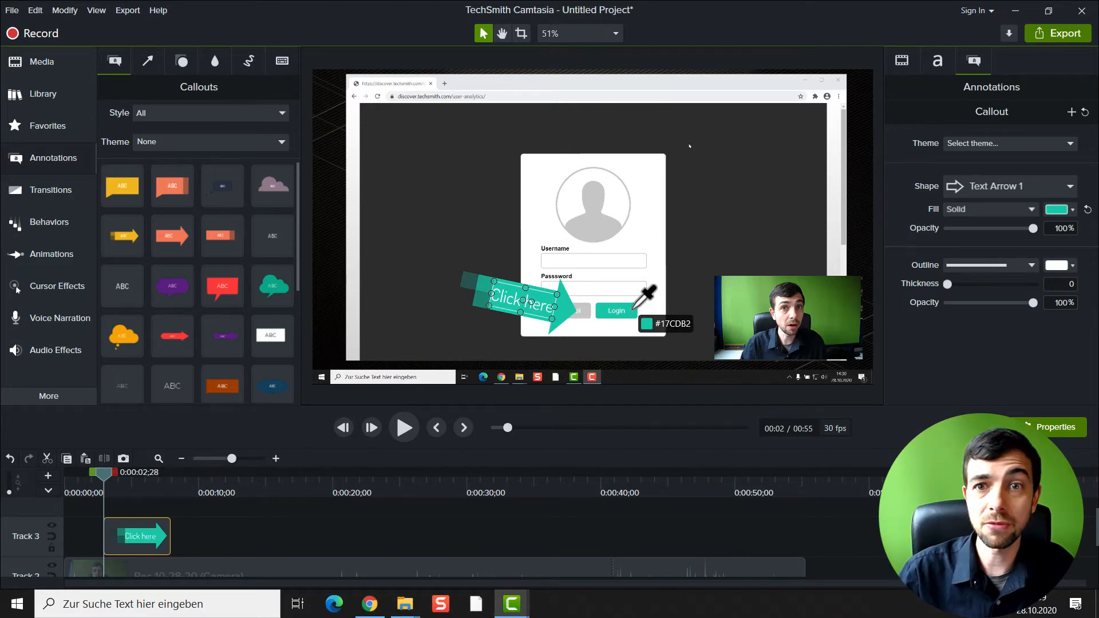
pyautogui.click(633, 309)
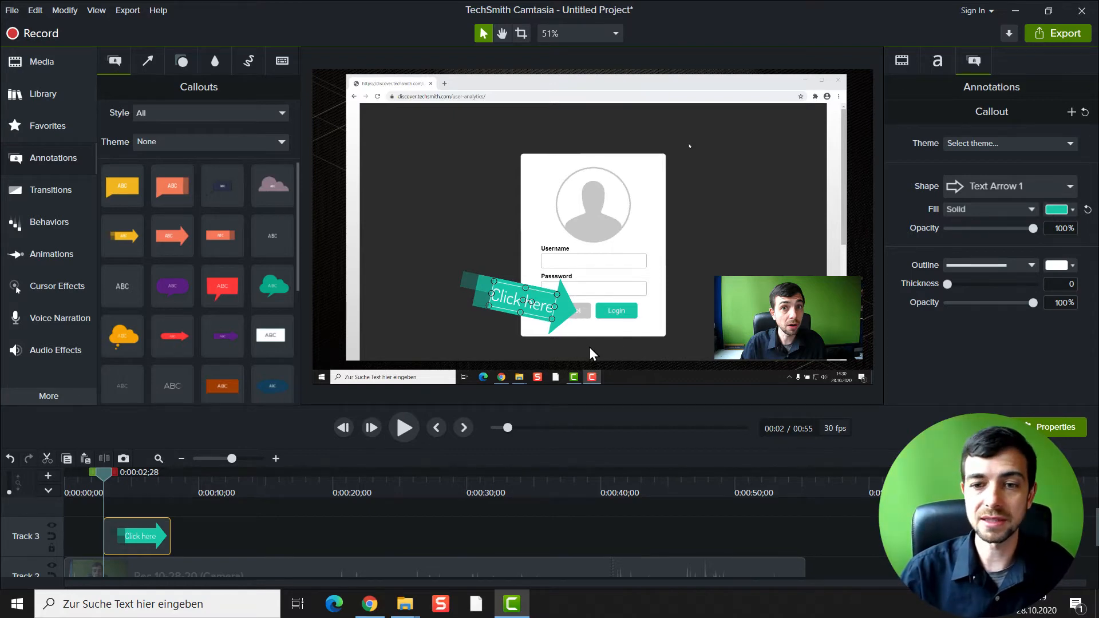
pyautogui.moveTo(543, 316); pyautogui.dragTo(556, 307)
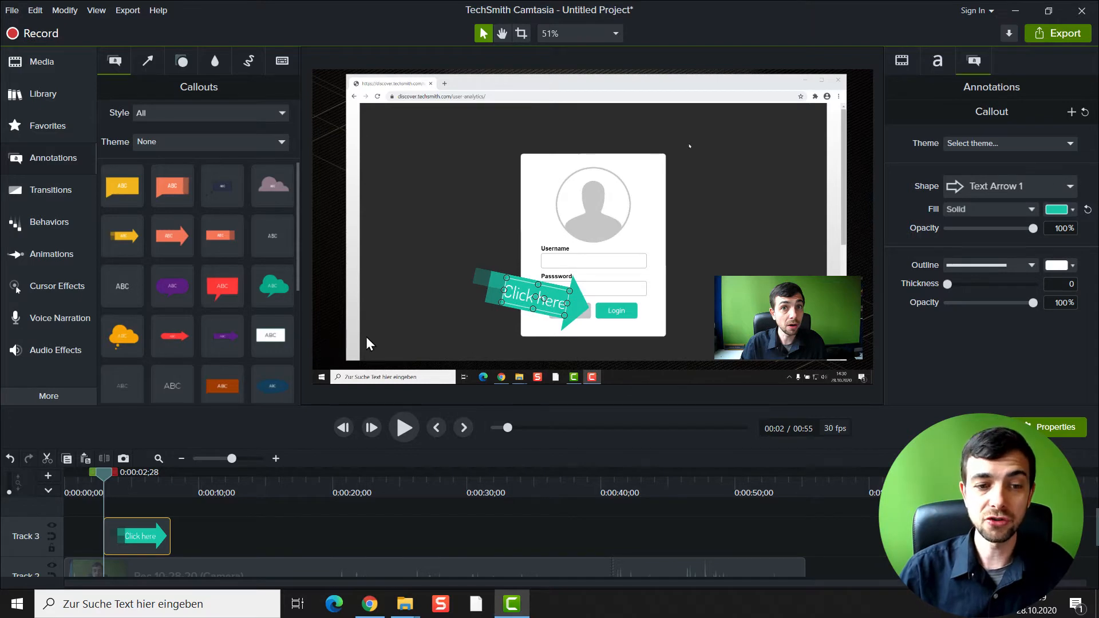
# Step: Scrub to 0:00:06;22 and move the arrow callout on the timeline so that it starts there
pyautogui.moveTo(106, 473); pyautogui.dragTo(89, 478)
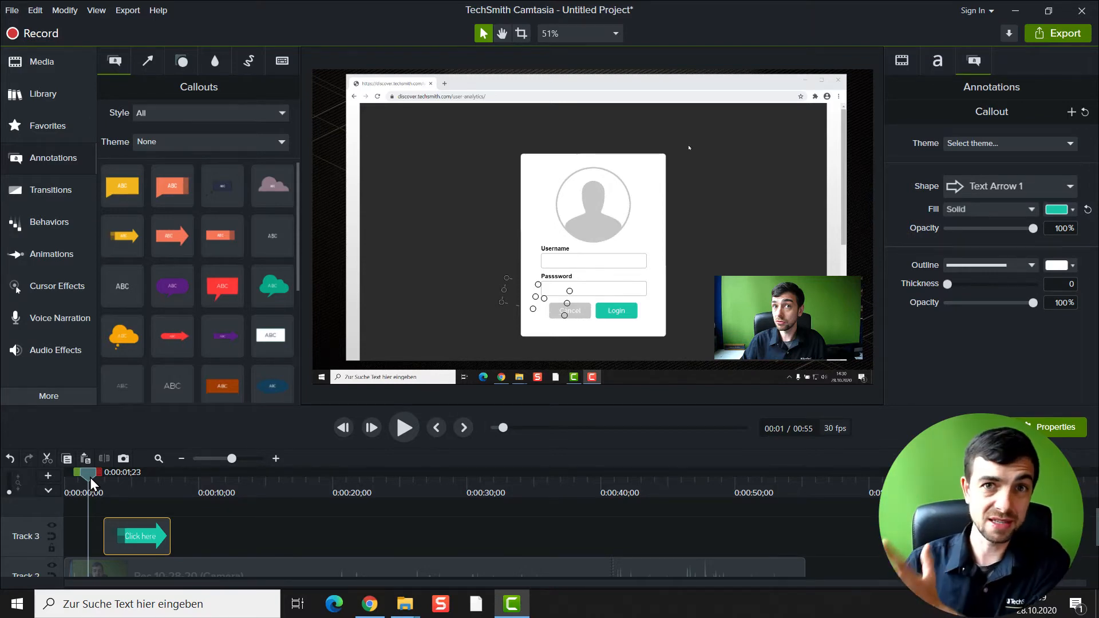
pyautogui.moveTo(90, 477); pyautogui.dragTo(161, 479)
pyautogui.moveTo(160, 478)
pyautogui.mouseDown()
pyautogui.moveTo(141, 479)
pyautogui.moveTo(157, 479)
pyautogui.mouseUp()
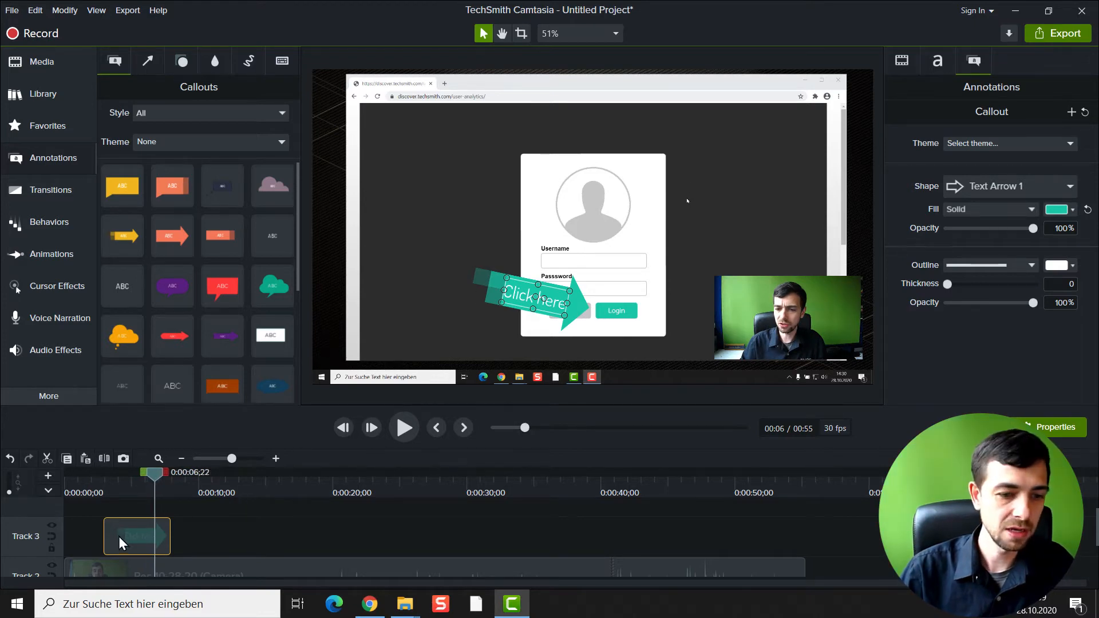
pyautogui.moveTo(123, 537); pyautogui.dragTo(181, 539)
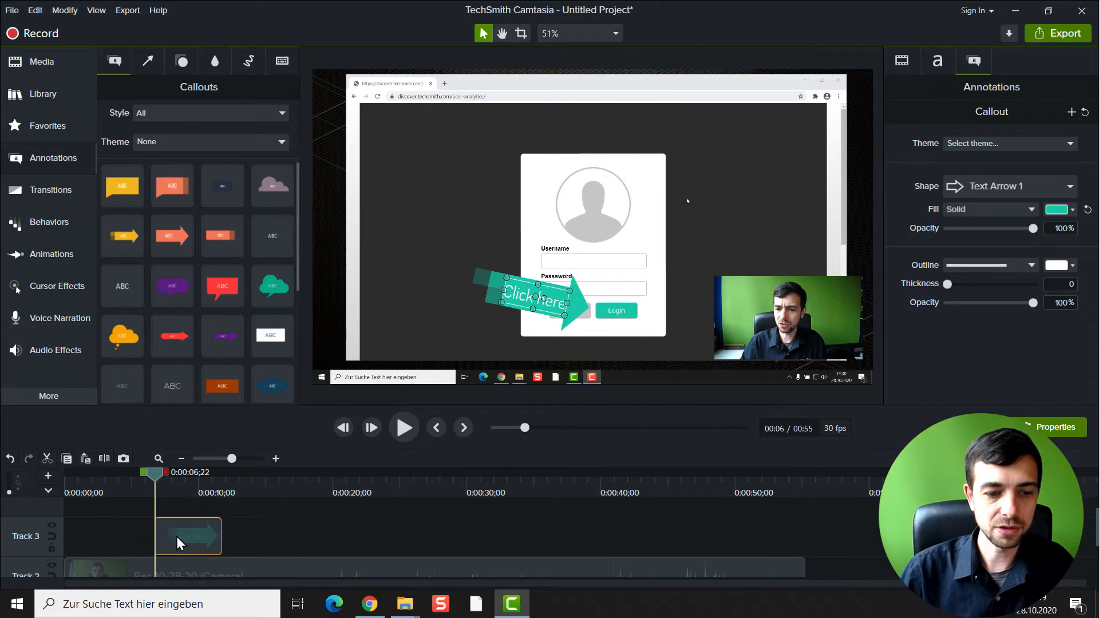
# Step: Trim the end of the "Click here" callout on the timeline to 0:00:10;04, where the login page disappears
pyautogui.moveTo(153, 482); pyautogui.dragTo(201, 488)
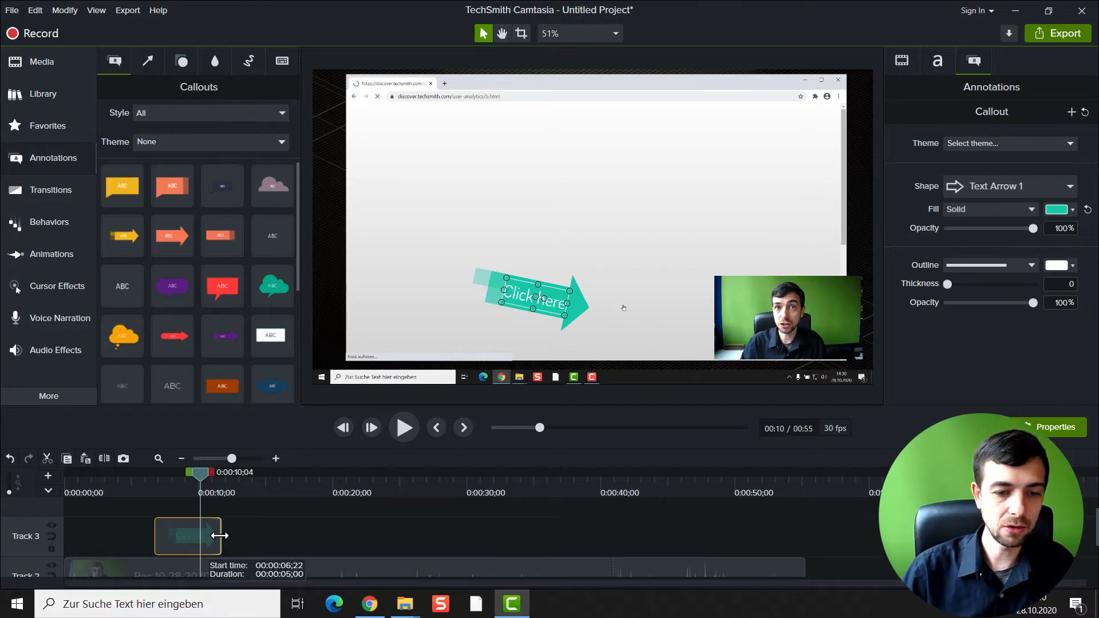
pyautogui.moveTo(219, 536); pyautogui.dragTo(200, 535)
pyautogui.click(239, 535)
pyautogui.moveTo(115, 483); pyautogui.dragTo(208, 498)
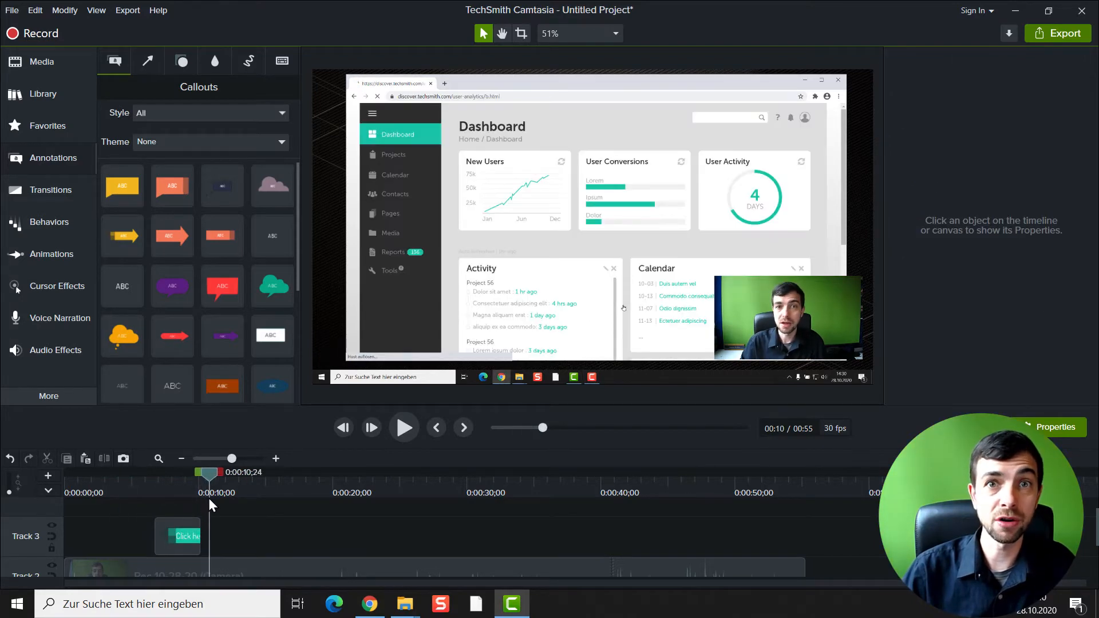
# Step: Apply the Fade transition to both ends of the "Click here" callout and scrub across it to check the effect
pyautogui.click(188, 527)
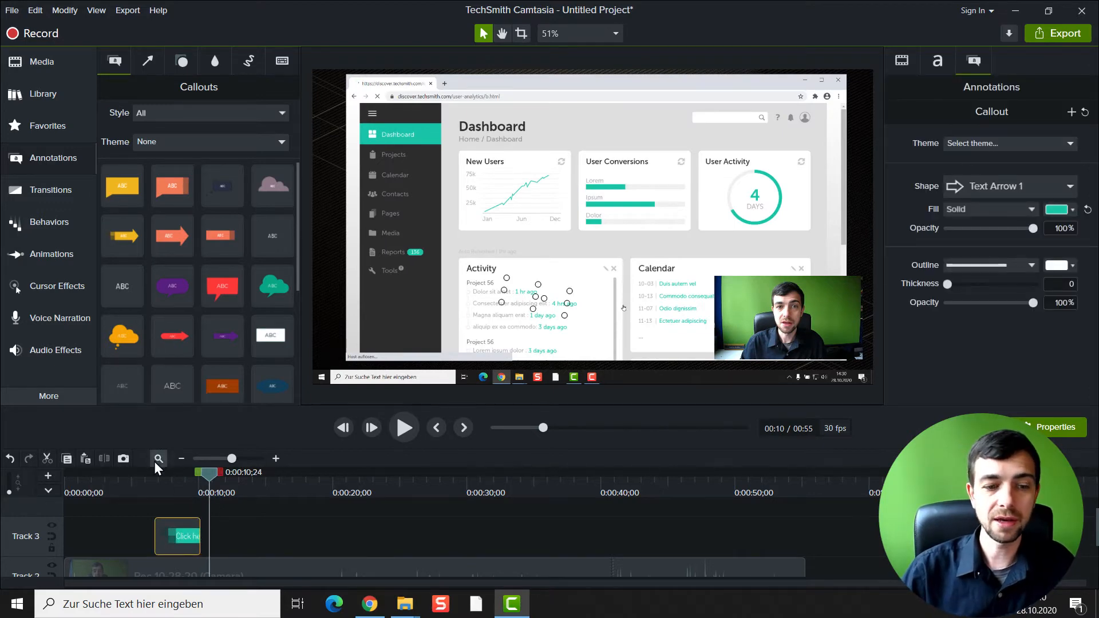
pyautogui.click(56, 189)
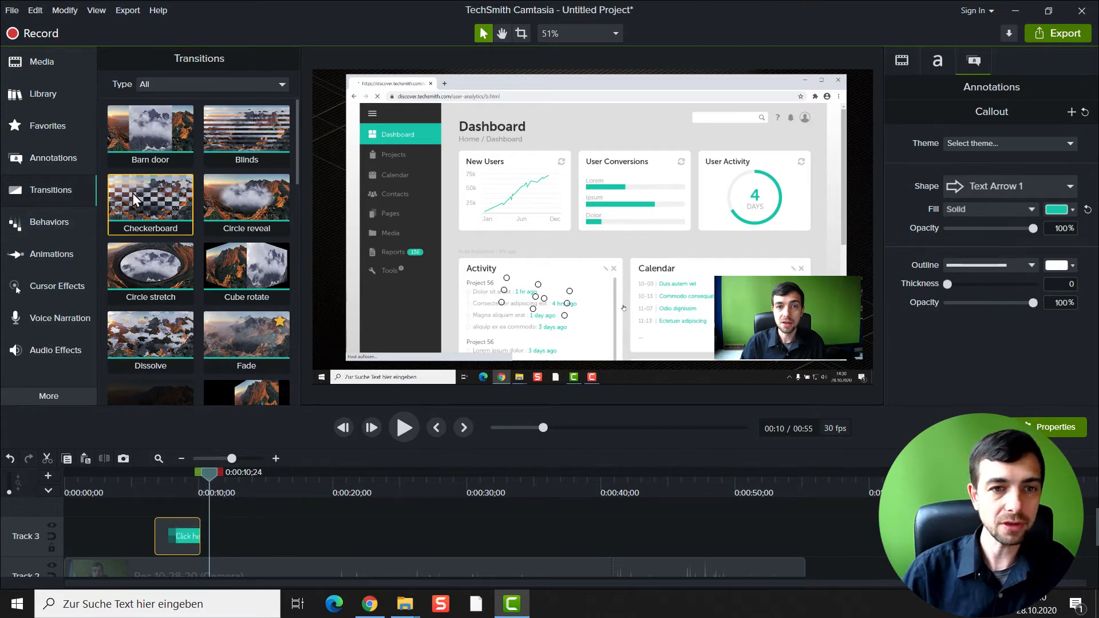
pyautogui.moveTo(297, 156); pyautogui.dragTo(296, 166)
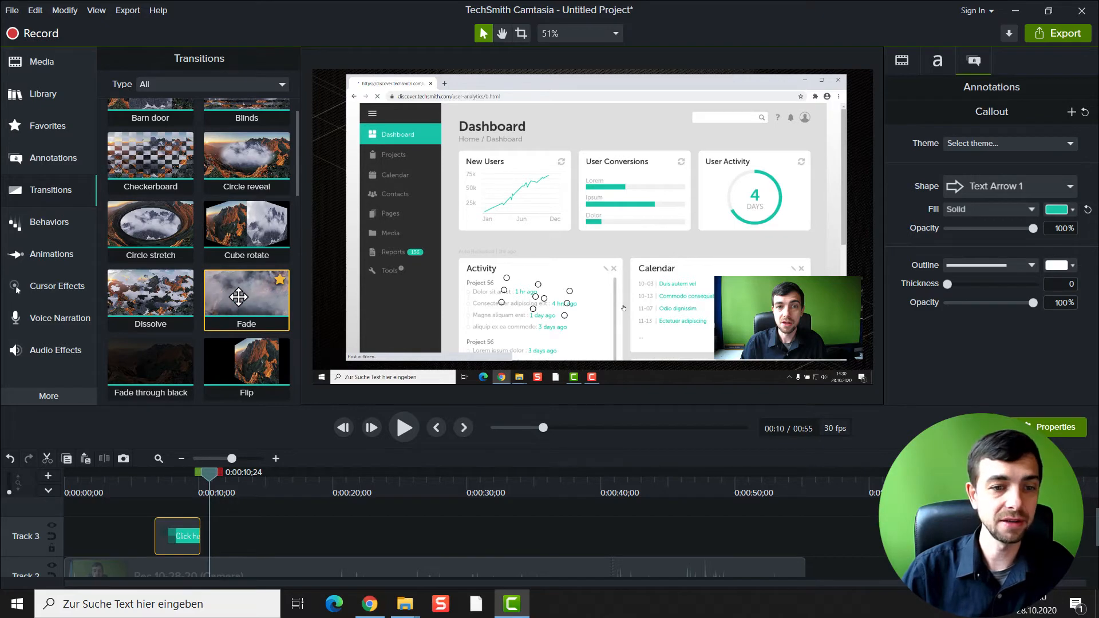
pyautogui.moveTo(238, 297); pyautogui.dragTo(255, 522)
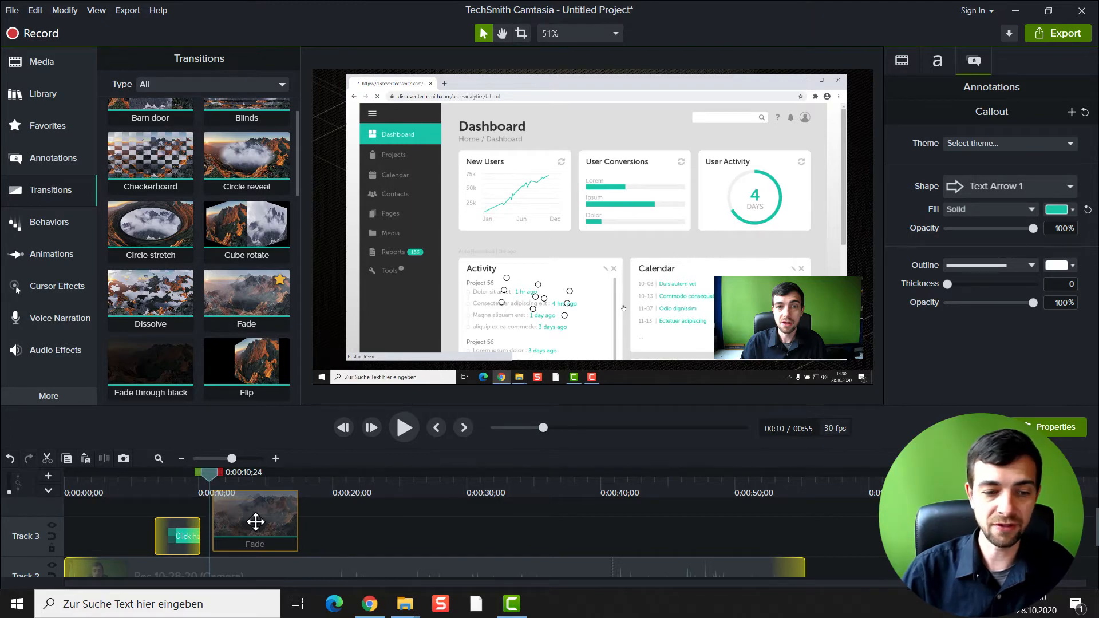
pyautogui.moveTo(256, 522); pyautogui.dragTo(197, 538)
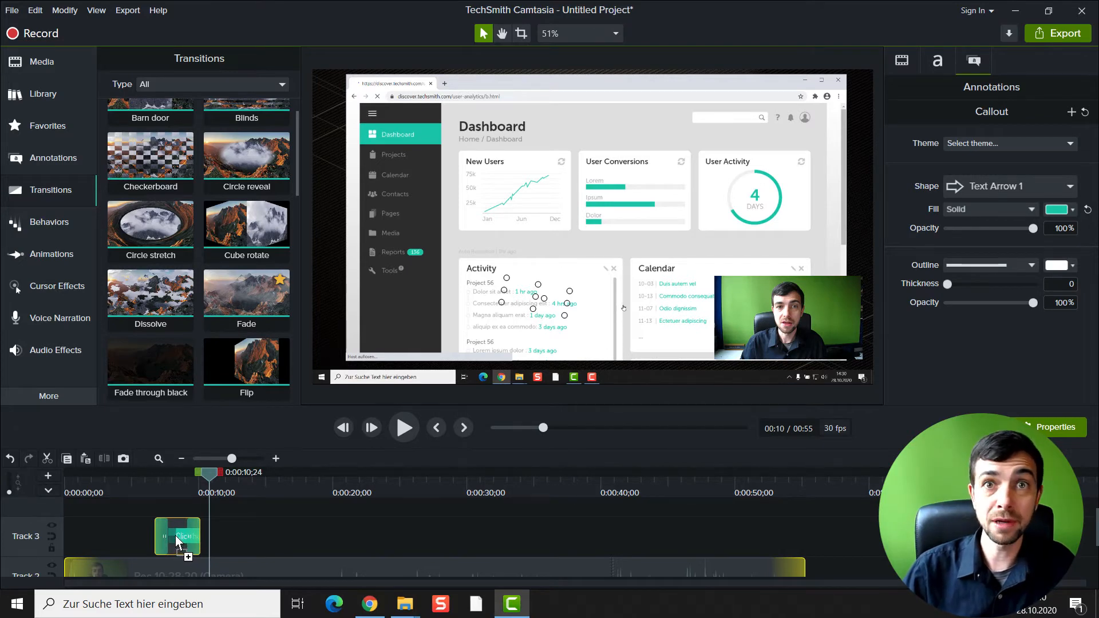
pyautogui.moveTo(176, 535); pyautogui.dragTo(175, 537)
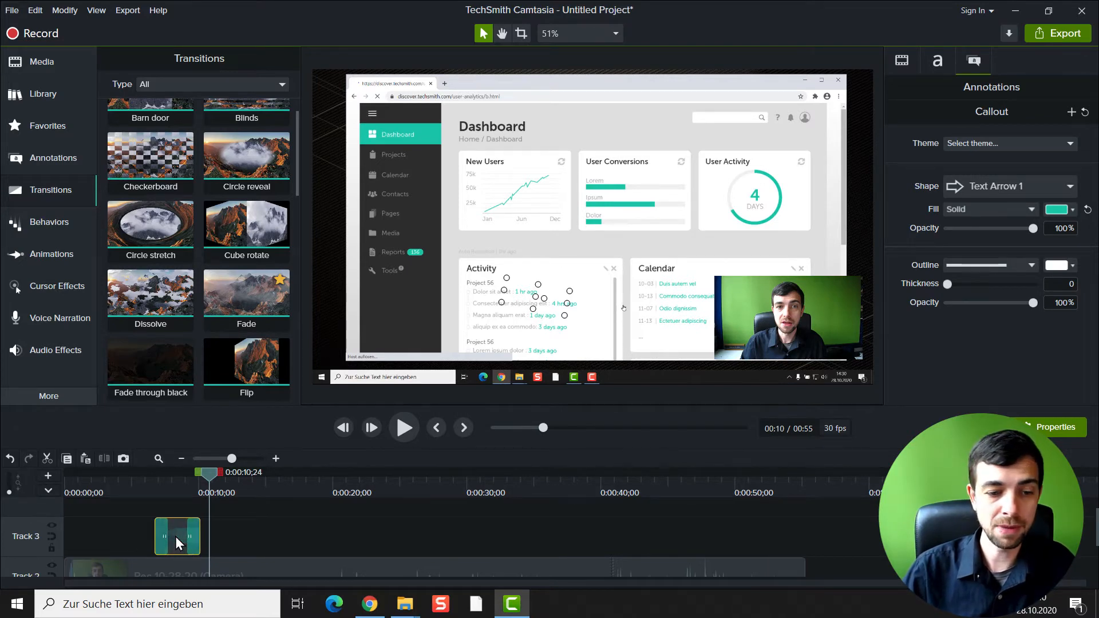
pyautogui.click(150, 490)
pyautogui.moveTo(150, 489); pyautogui.dragTo(203, 496)
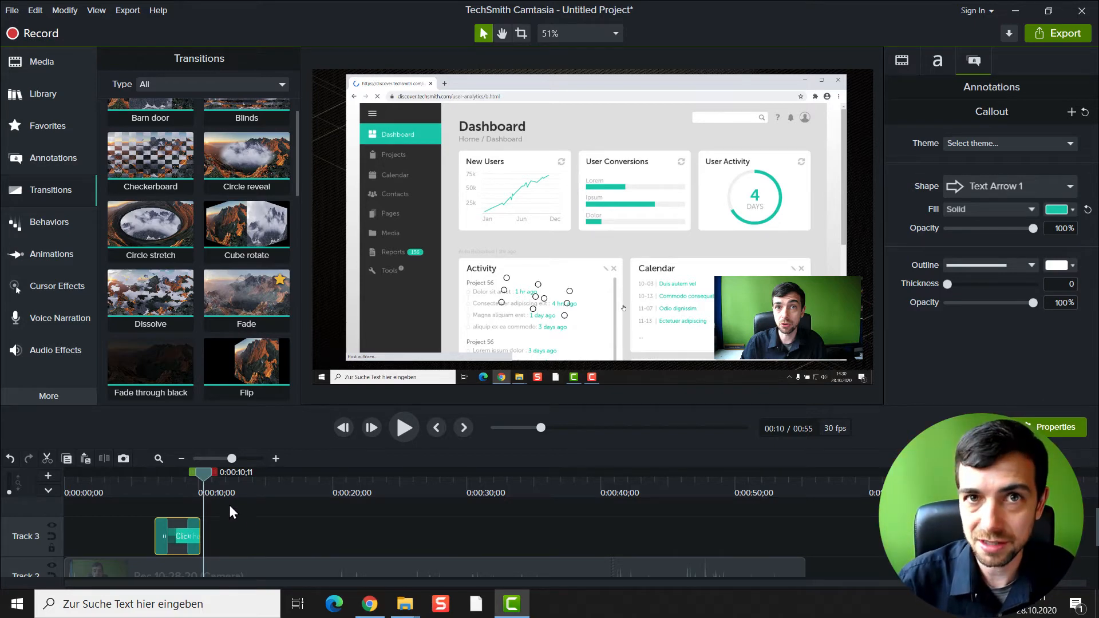
# Step: Add a Zoom-n-Pan animation at 0:00:15;29 that zooms to 188% on the dashboard's sidebar and New Users chart
pyautogui.click(255, 512)
pyautogui.moveTo(202, 475); pyautogui.dragTo(273, 476)
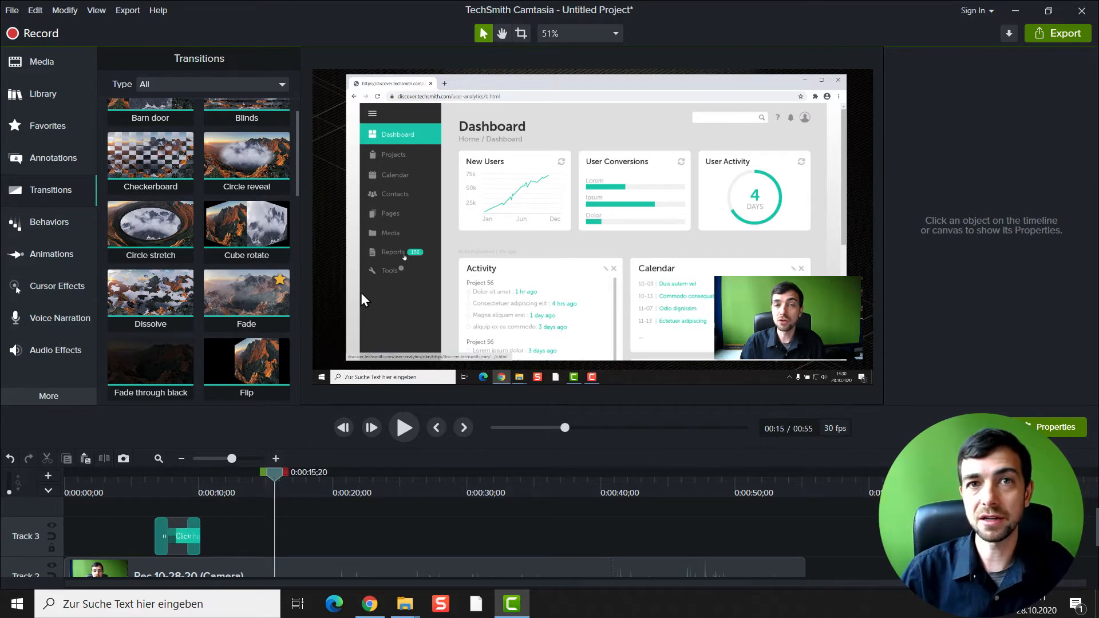
pyautogui.moveTo(275, 479); pyautogui.dragTo(293, 479)
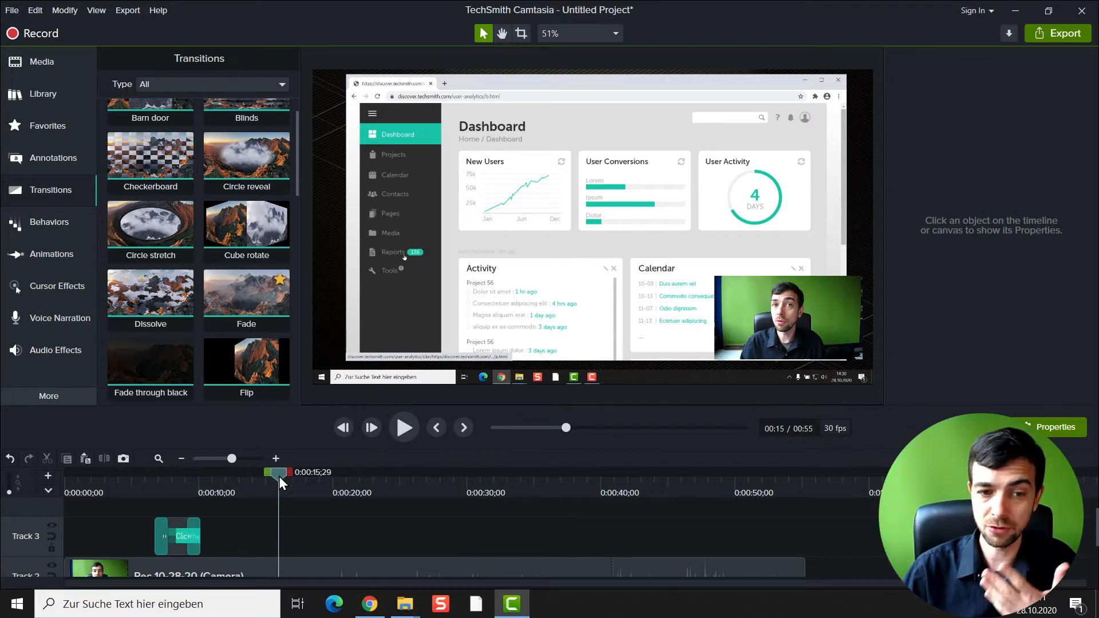
pyautogui.click(30, 252)
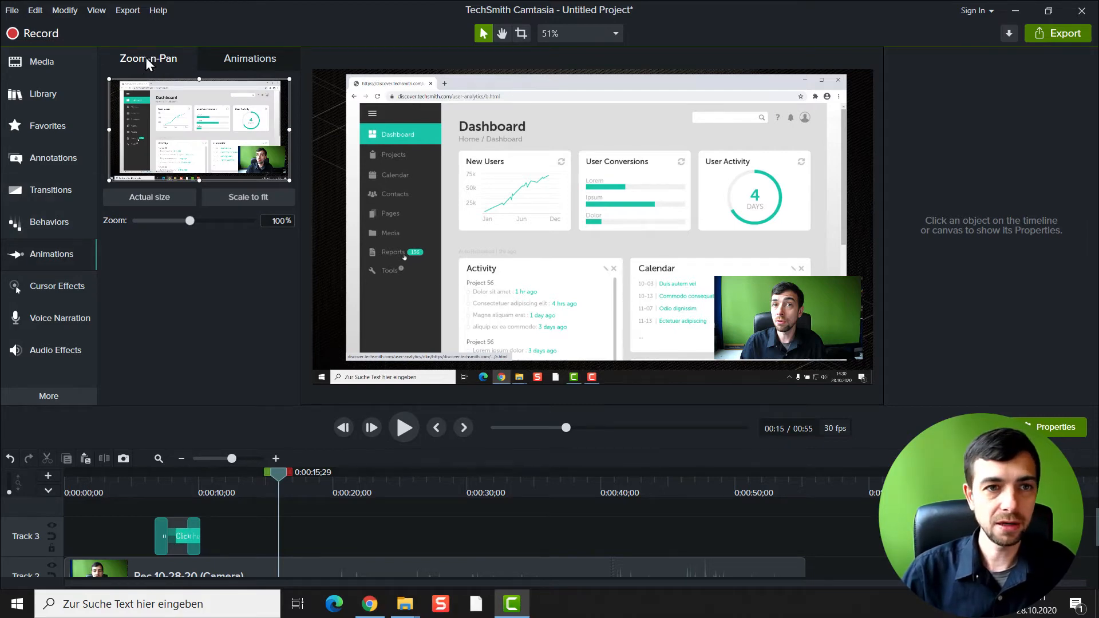
pyautogui.click(247, 60)
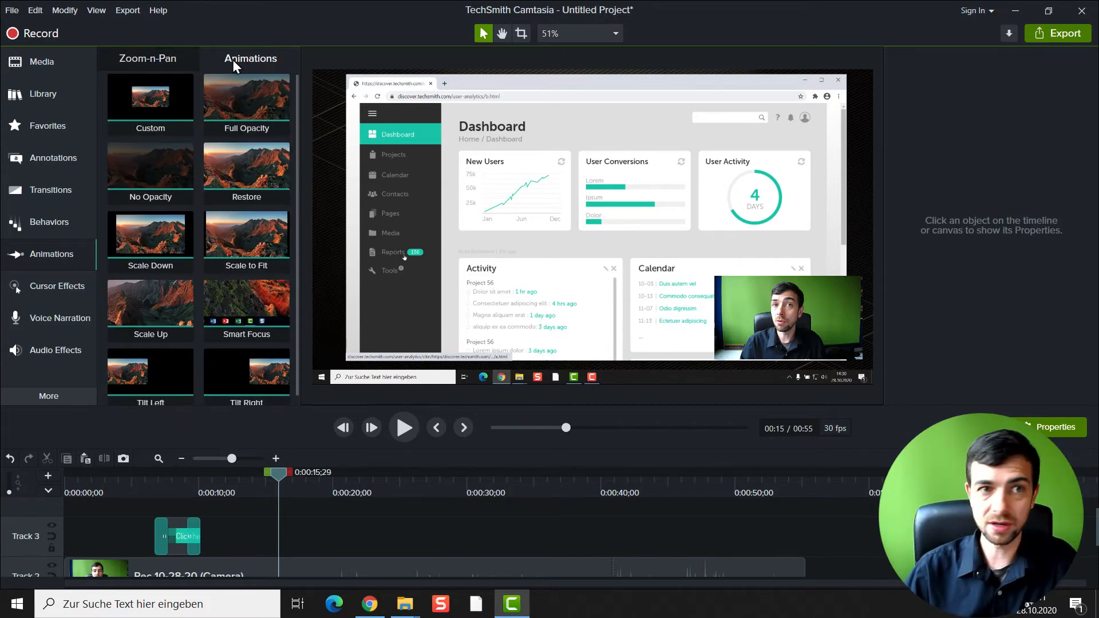
pyautogui.click(150, 59)
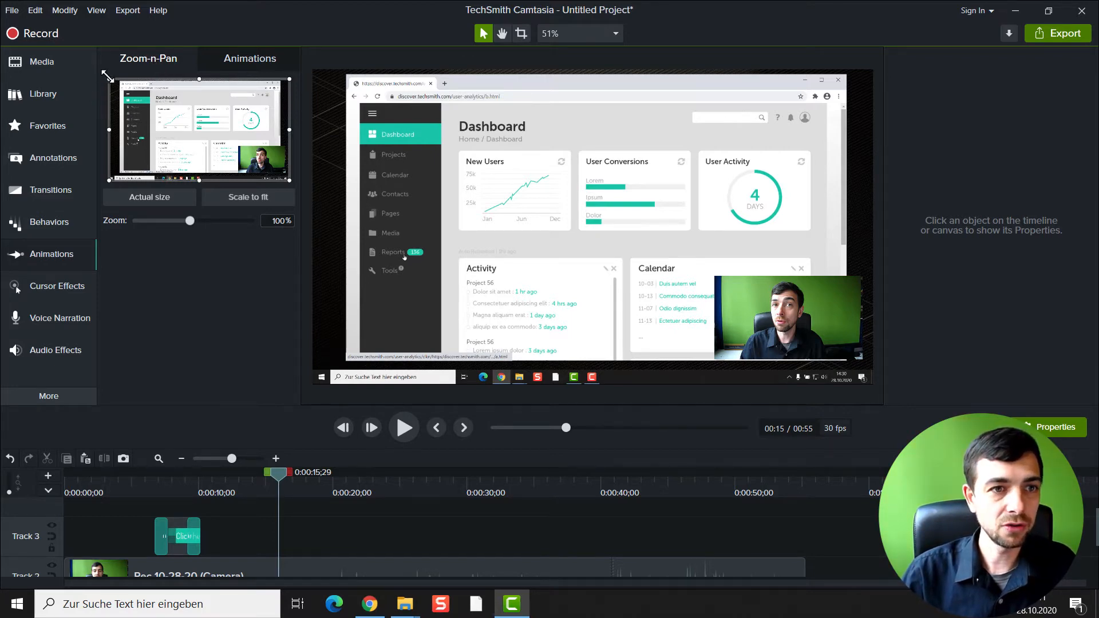
pyautogui.moveTo(107, 75); pyautogui.dragTo(120, 85)
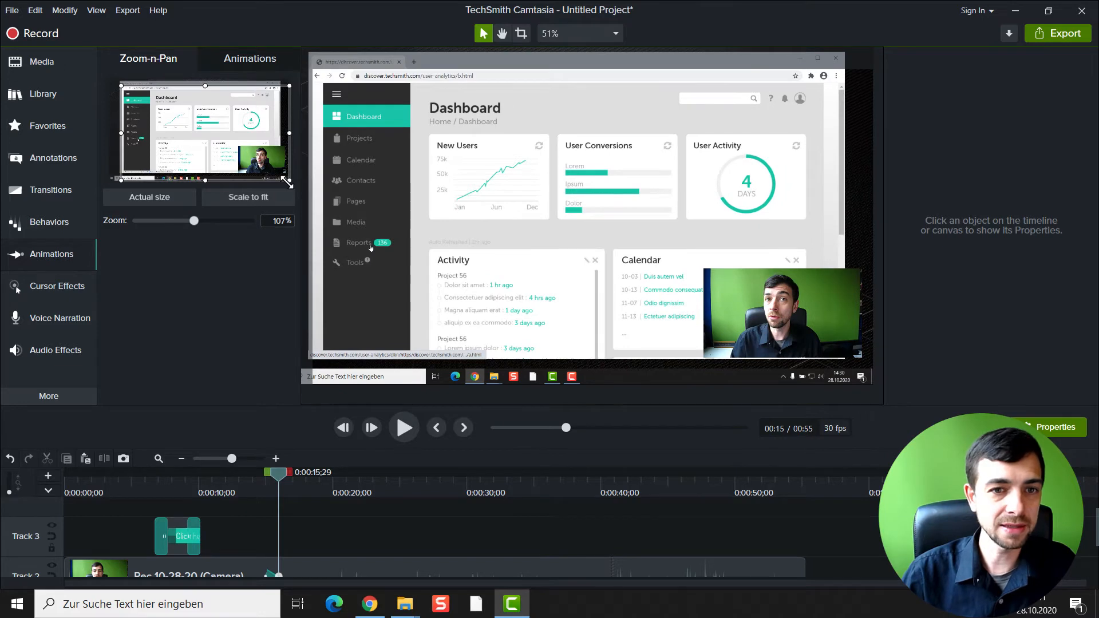
pyautogui.moveTo(288, 183); pyautogui.dragTo(217, 140)
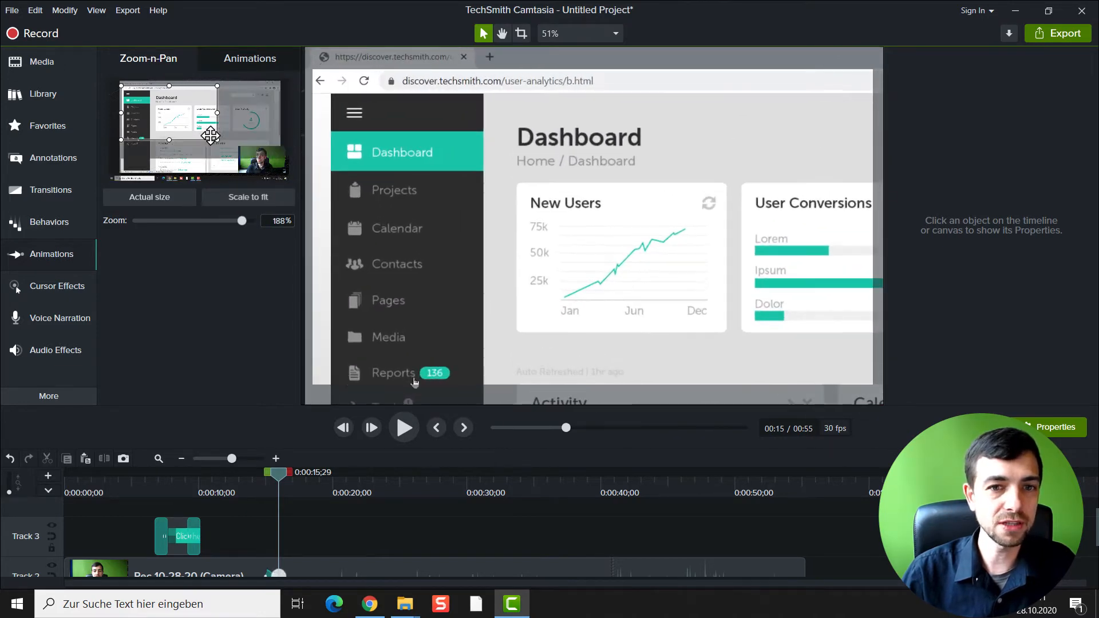
pyautogui.moveTo(162, 111); pyautogui.dragTo(165, 119)
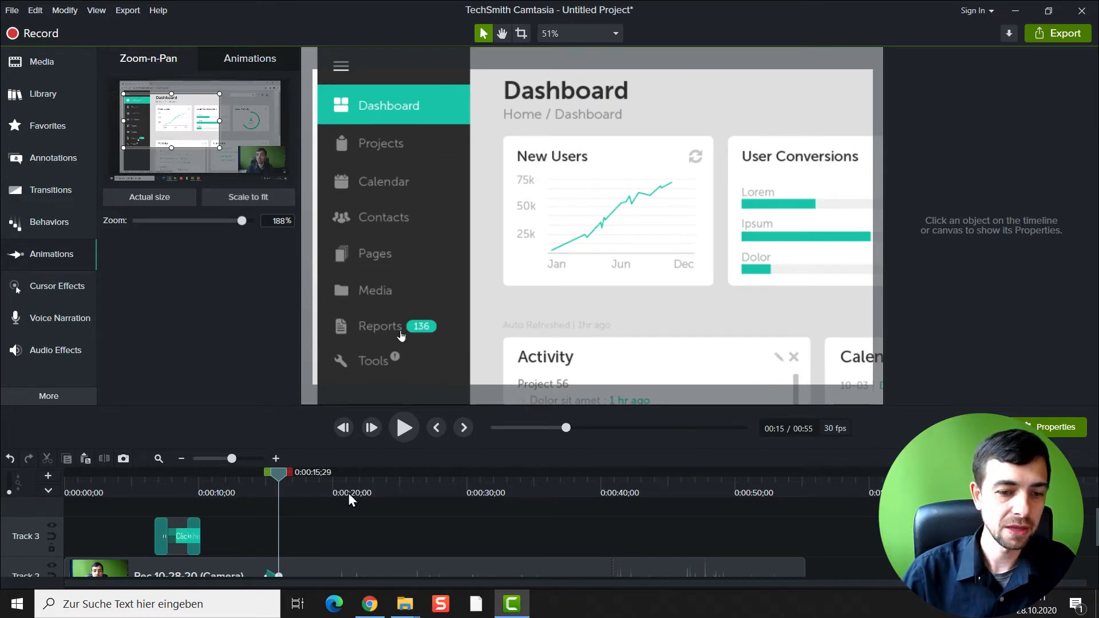
# Step: Enlarge the timeline area and add a Zoom-n-Pan animation at 0:00:18;28 that scales the view back to fit
pyautogui.scroll(-1, 342, 504)
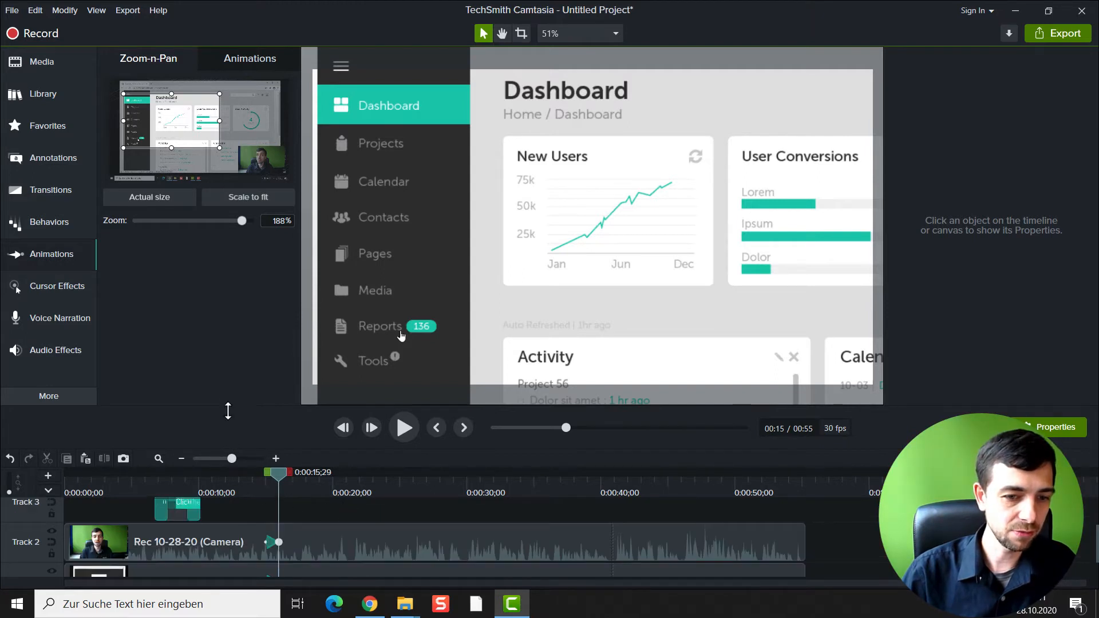
pyautogui.moveTo(229, 406); pyautogui.dragTo(239, 366)
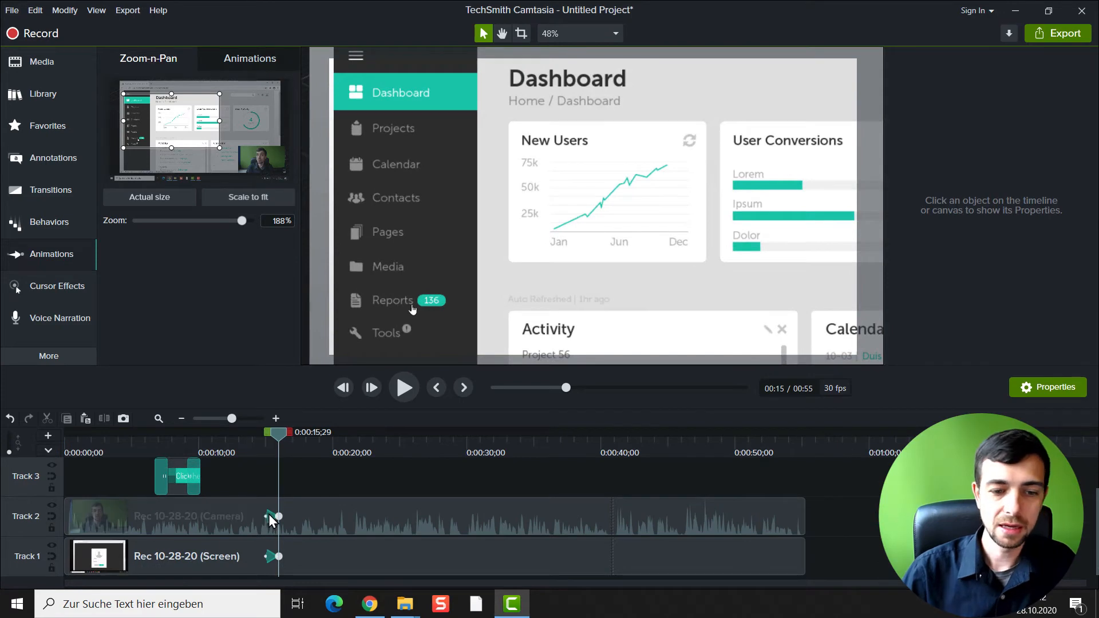
pyautogui.click(39, 66)
pyautogui.moveTo(277, 436)
pyautogui.mouseDown()
pyautogui.moveTo(197, 434)
pyautogui.moveTo(312, 437)
pyautogui.moveTo(280, 446)
pyautogui.mouseUp()
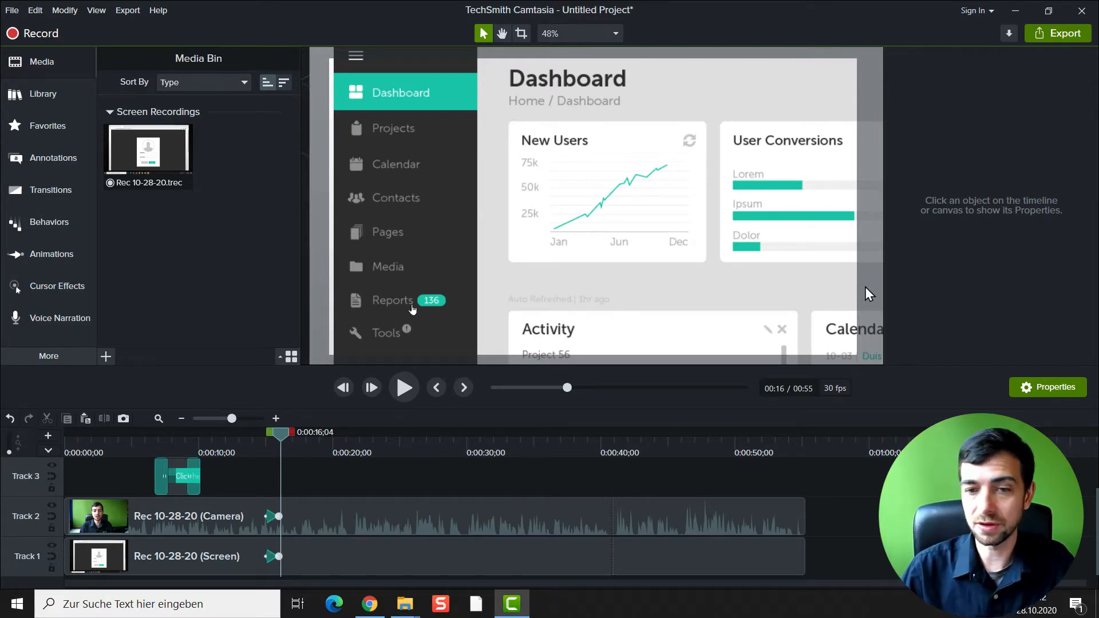
pyautogui.moveTo(284, 435); pyautogui.dragTo(317, 439)
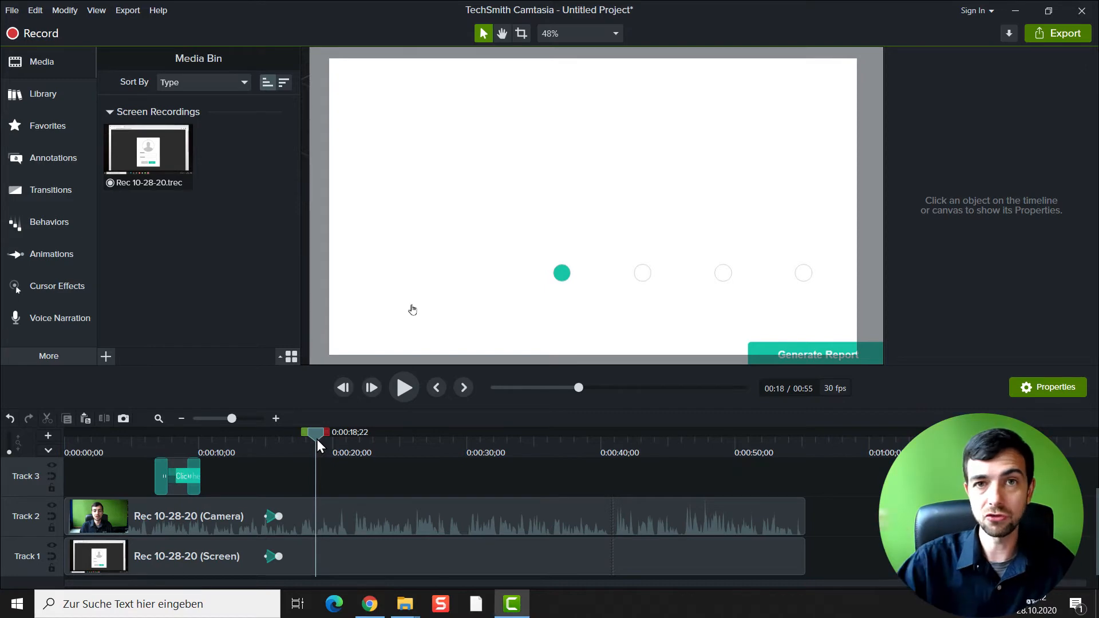
pyautogui.moveTo(317, 439); pyautogui.dragTo(318, 439)
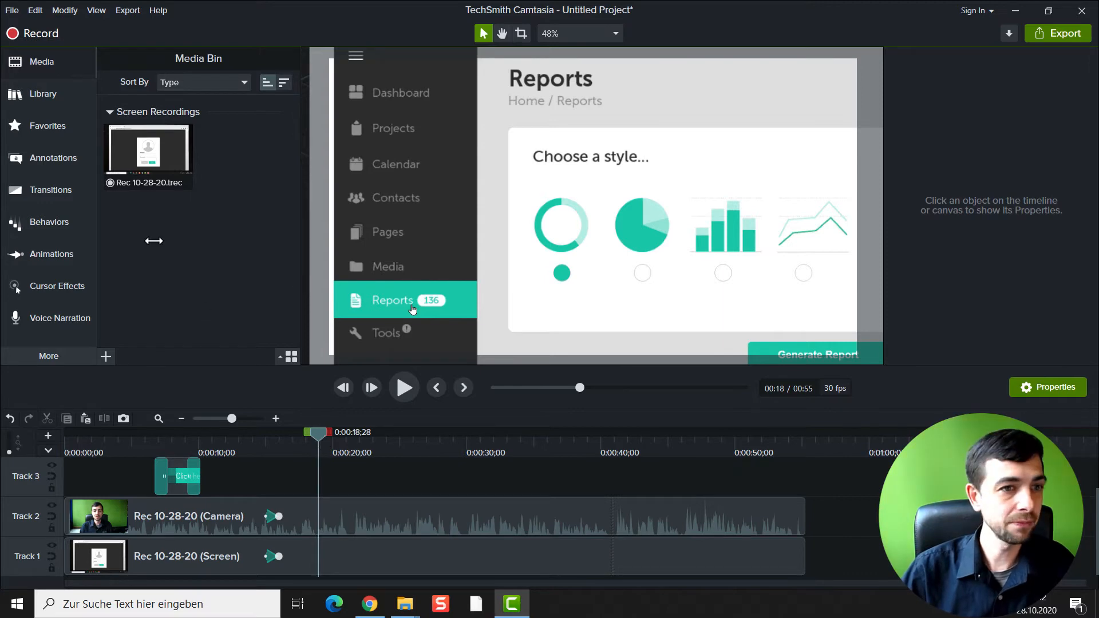
pyautogui.click(46, 256)
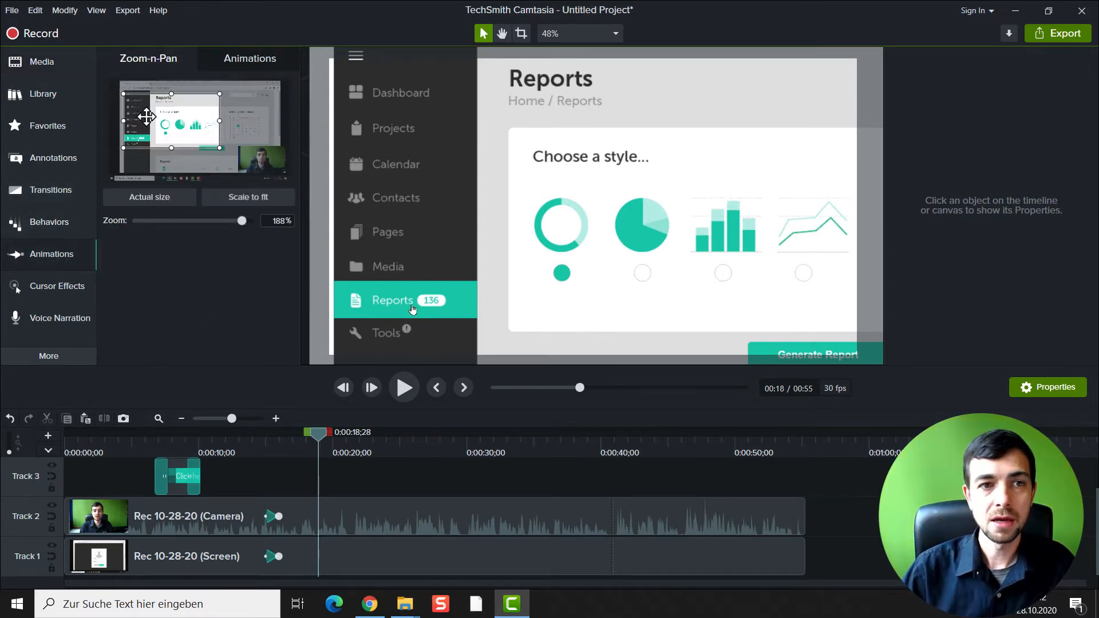
pyautogui.moveTo(221, 148); pyautogui.dragTo(223, 150)
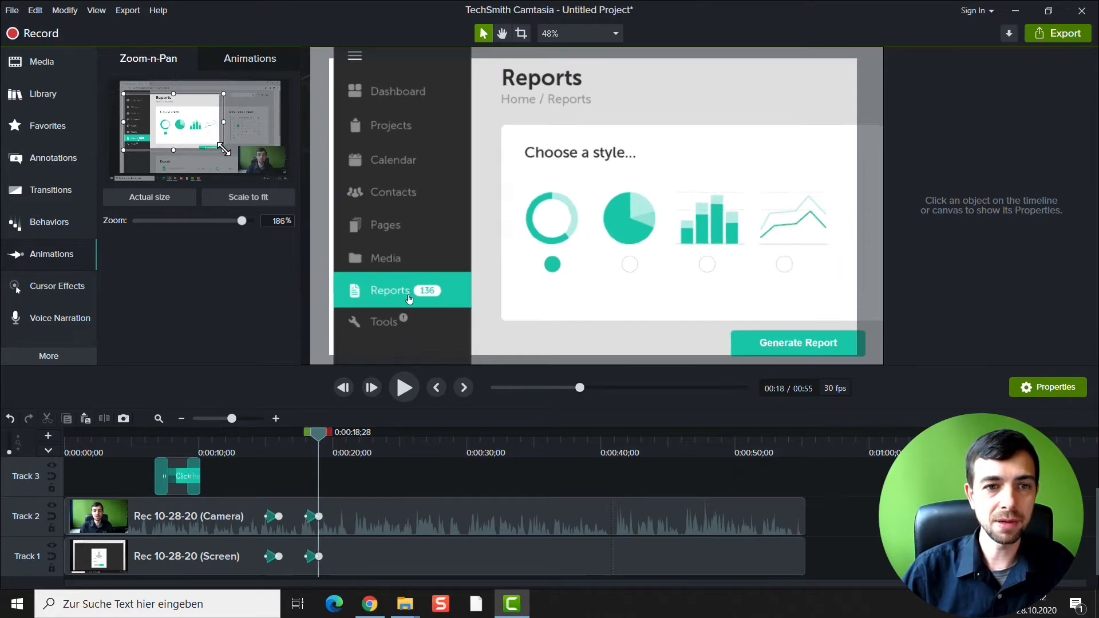
pyautogui.click(252, 196)
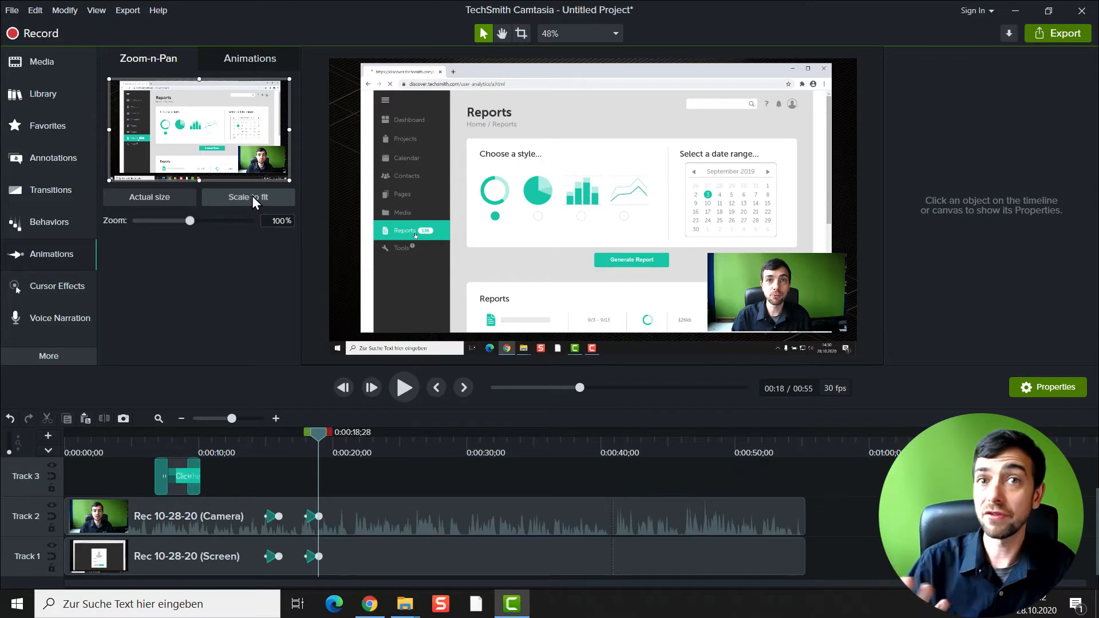
# Step: Scrub ahead to 0:00:28;22 to check the zoomed-out recording, and look through the available export destinations
pyautogui.moveTo(155, 442); pyautogui.dragTo(400, 479)
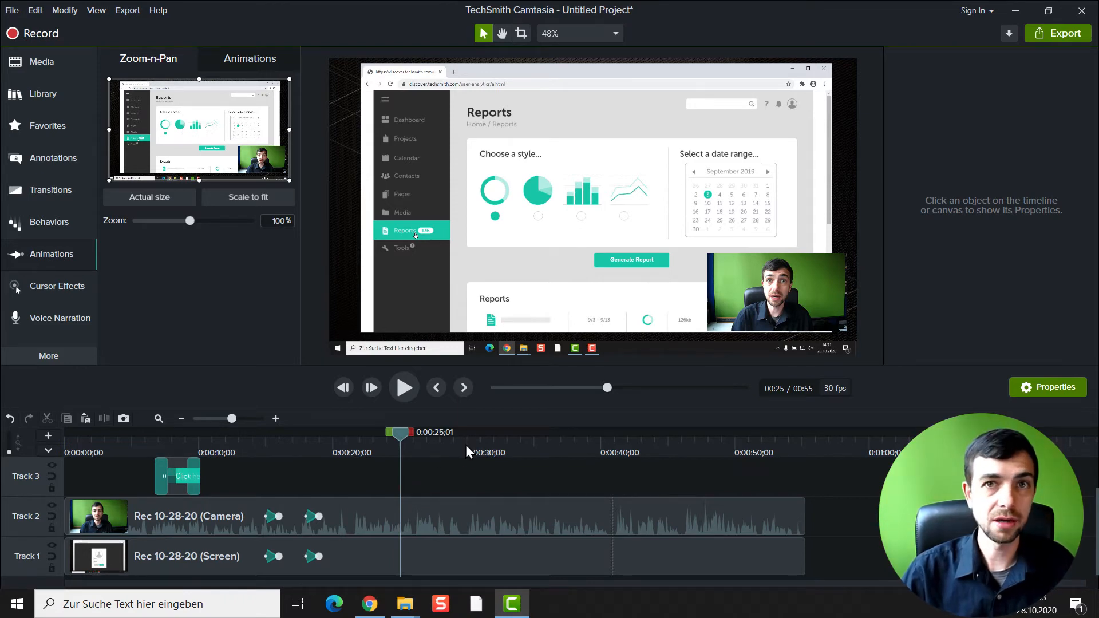
pyautogui.click(449, 447)
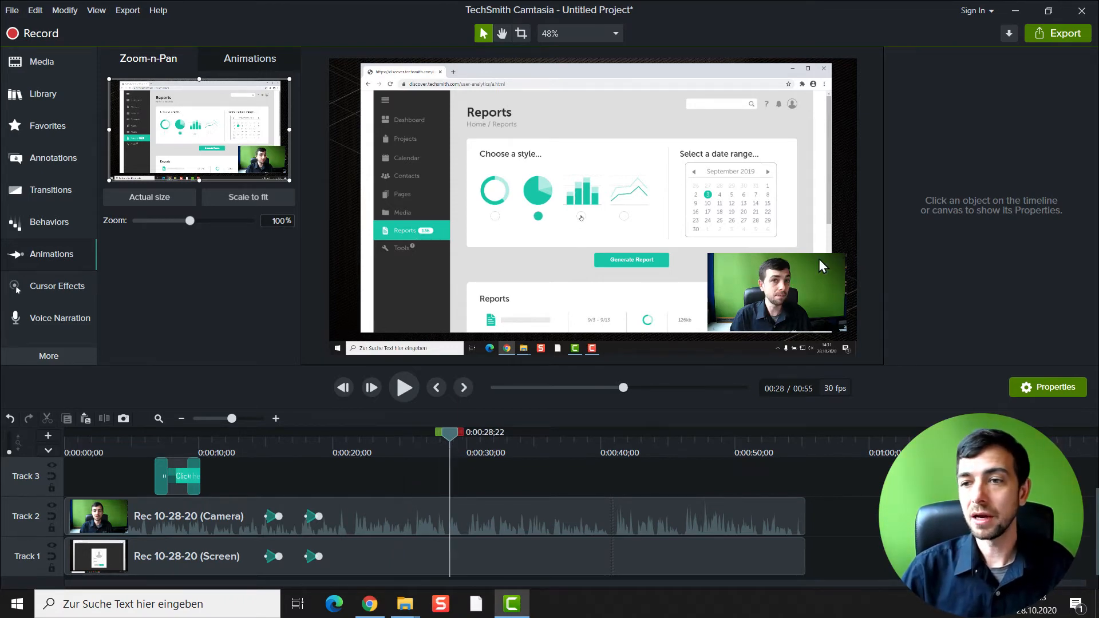
pyautogui.click(1036, 40)
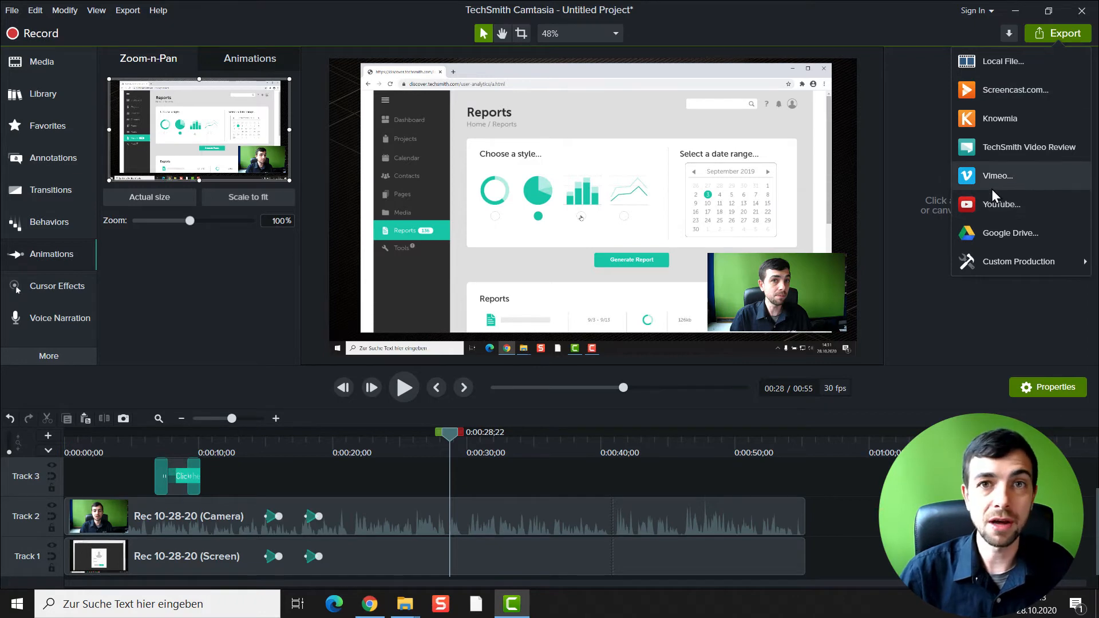
pyautogui.click(937, 366)
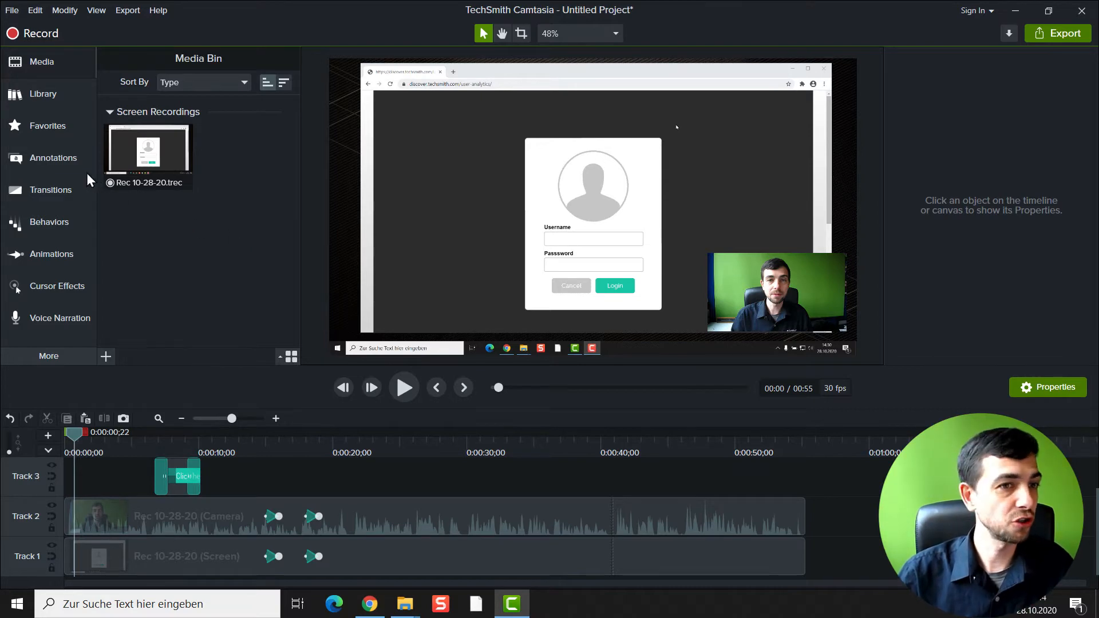
# Step: Add the orange text arrow callout at 0:00:00;22, placing it above and to the left of the login form
pyautogui.click(66, 159)
pyautogui.moveTo(175, 233)
pyautogui.mouseDown()
pyautogui.moveTo(377, 223)
pyautogui.moveTo(456, 123)
pyautogui.moveTo(460, 134)
pyautogui.mouseUp()
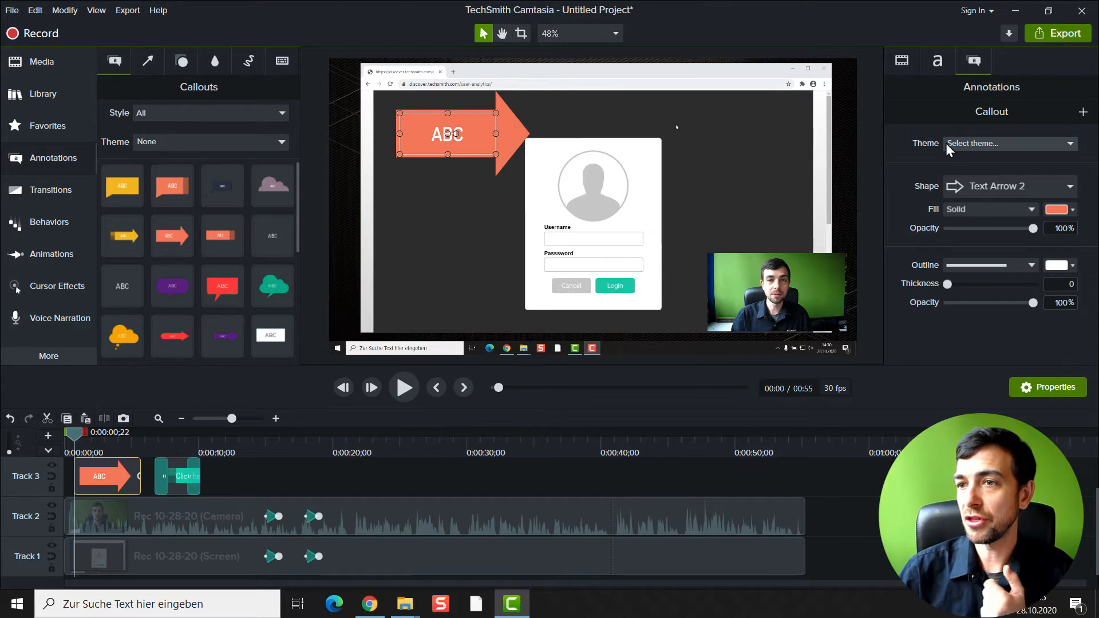
# Step: Open the Theme Manager for the orange arrow callout and set the ACME theme's annotation background to Background 2
pyautogui.click(1069, 143)
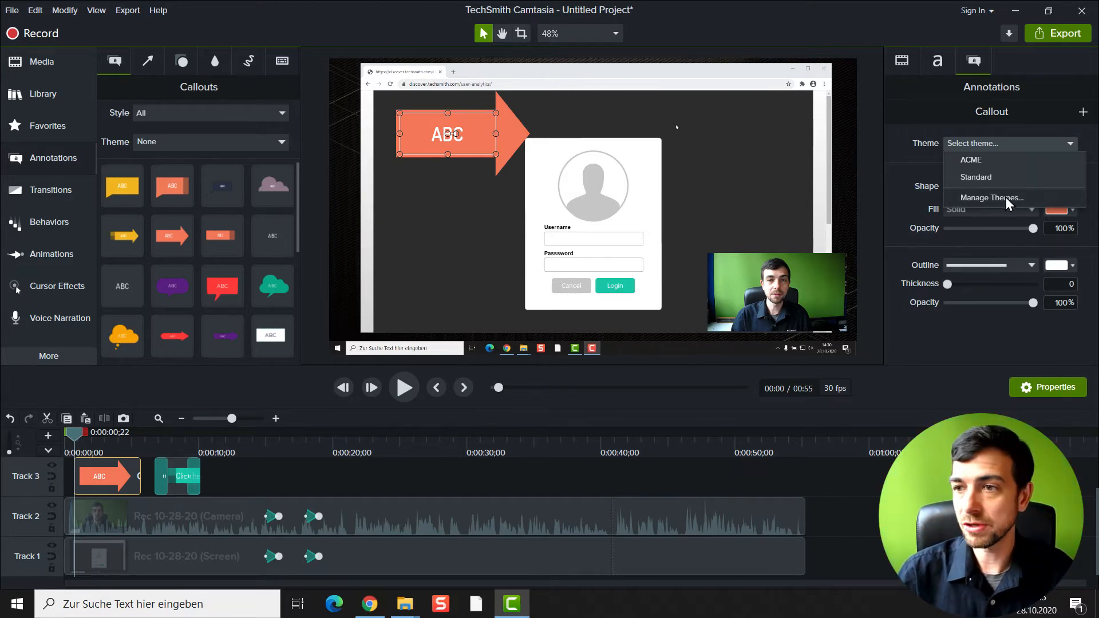
pyautogui.click(974, 198)
pyautogui.moveTo(630, 170); pyautogui.dragTo(603, 70)
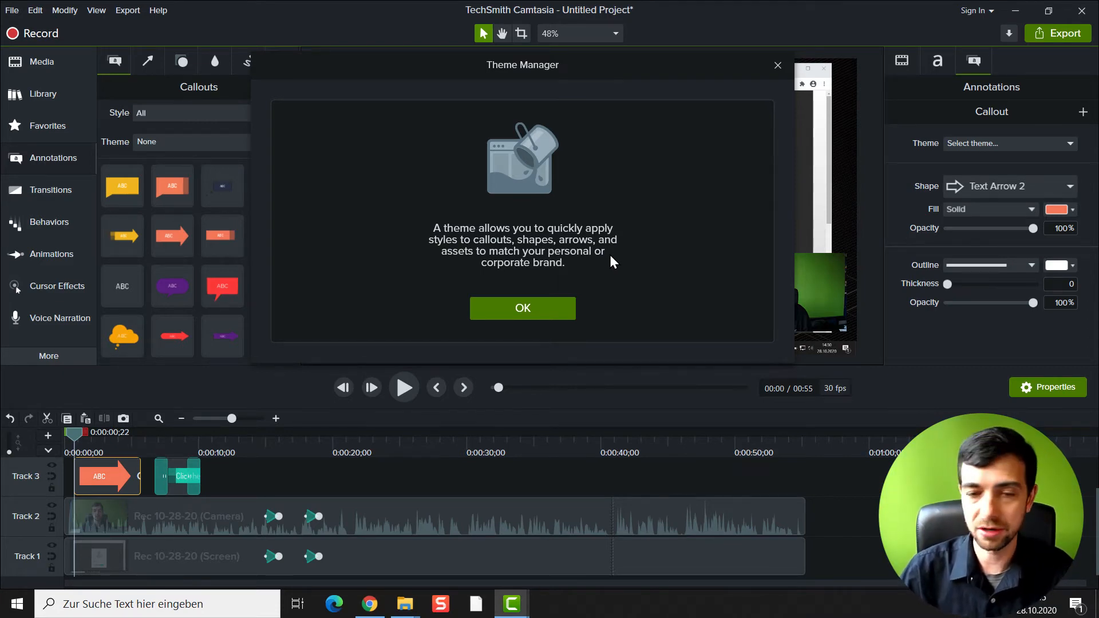
pyautogui.click(530, 312)
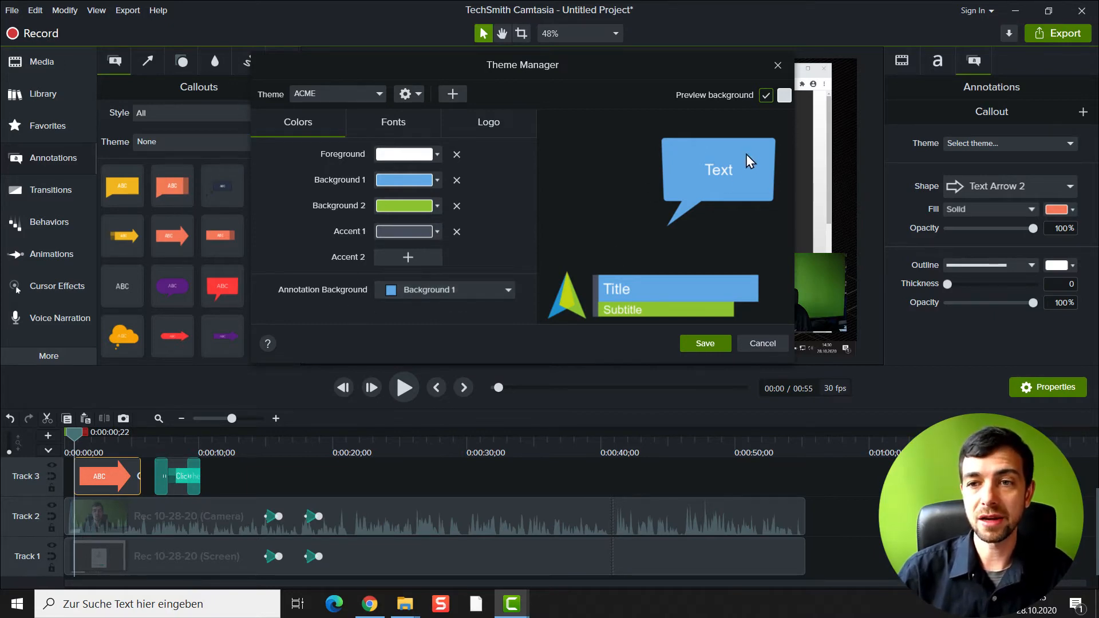
pyautogui.click(486, 288)
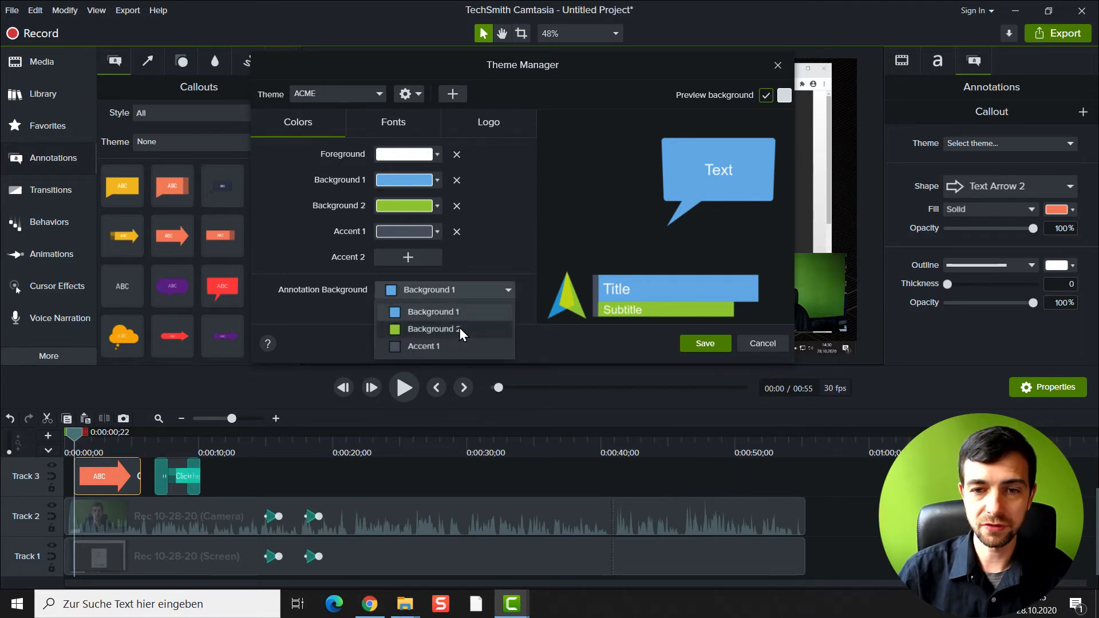
pyautogui.click(459, 328)
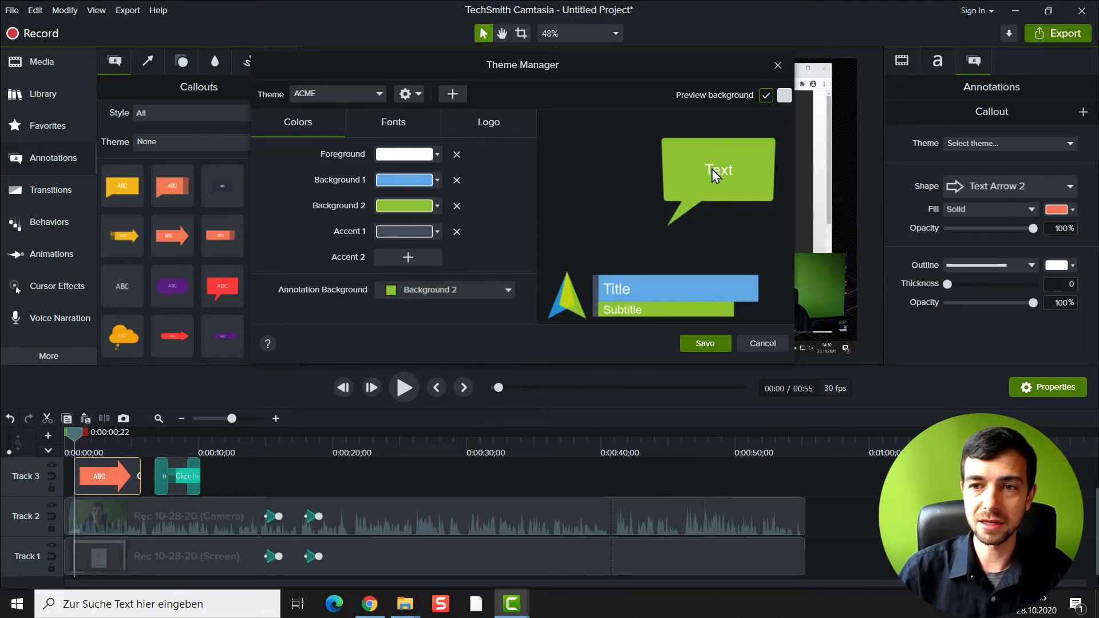
# Step: Set the ACME theme's annotation background to Background 1, and review the theme's fonts and logo
pyautogui.click(480, 287)
pyautogui.click(434, 310)
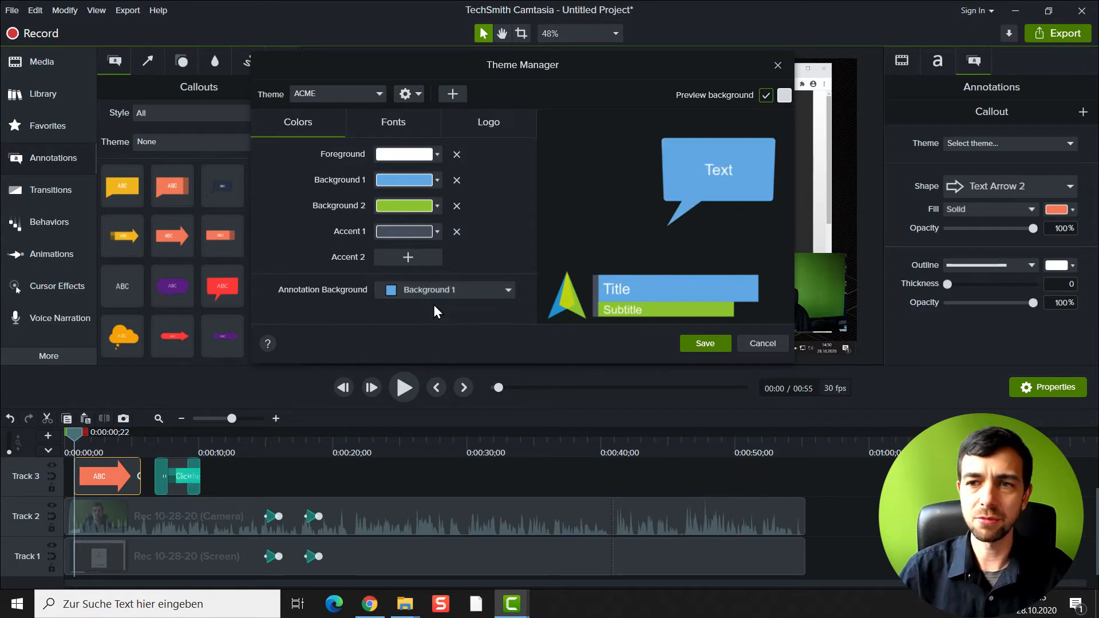
pyautogui.click(404, 123)
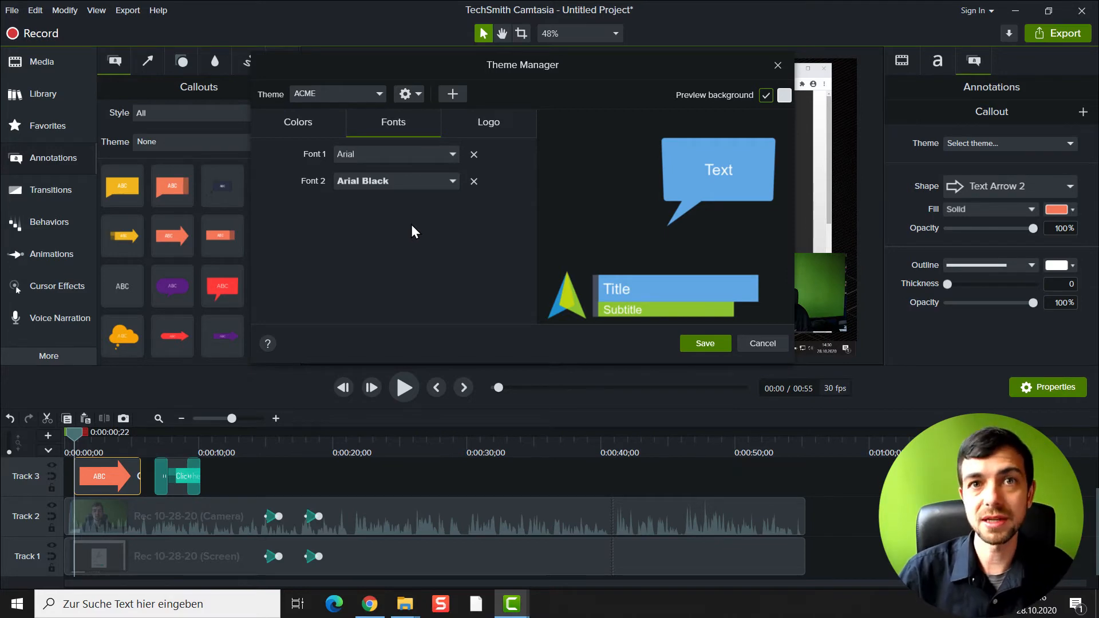
pyautogui.click(486, 122)
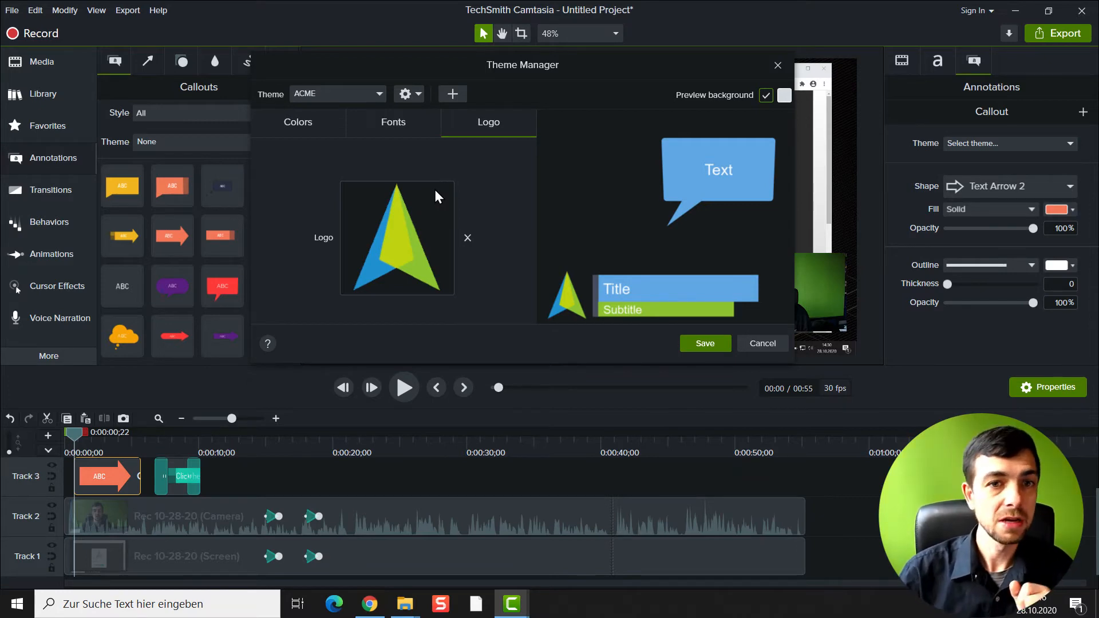
# Step: Save the theme changes and apply the ACME theme to the orange arrow callout
pyautogui.click(705, 347)
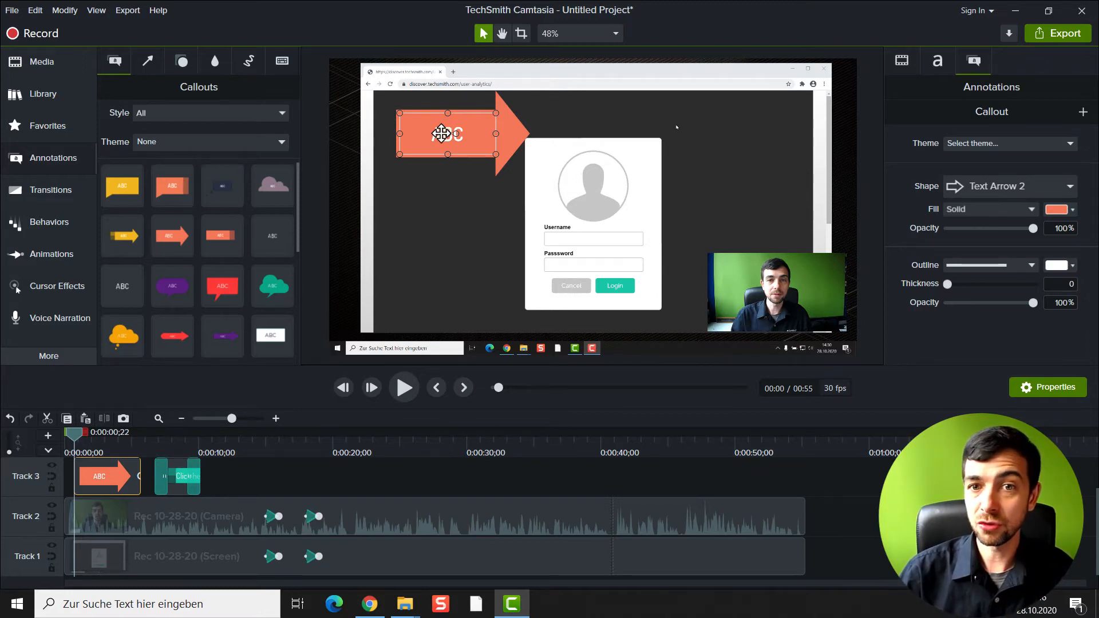
pyautogui.click(982, 145)
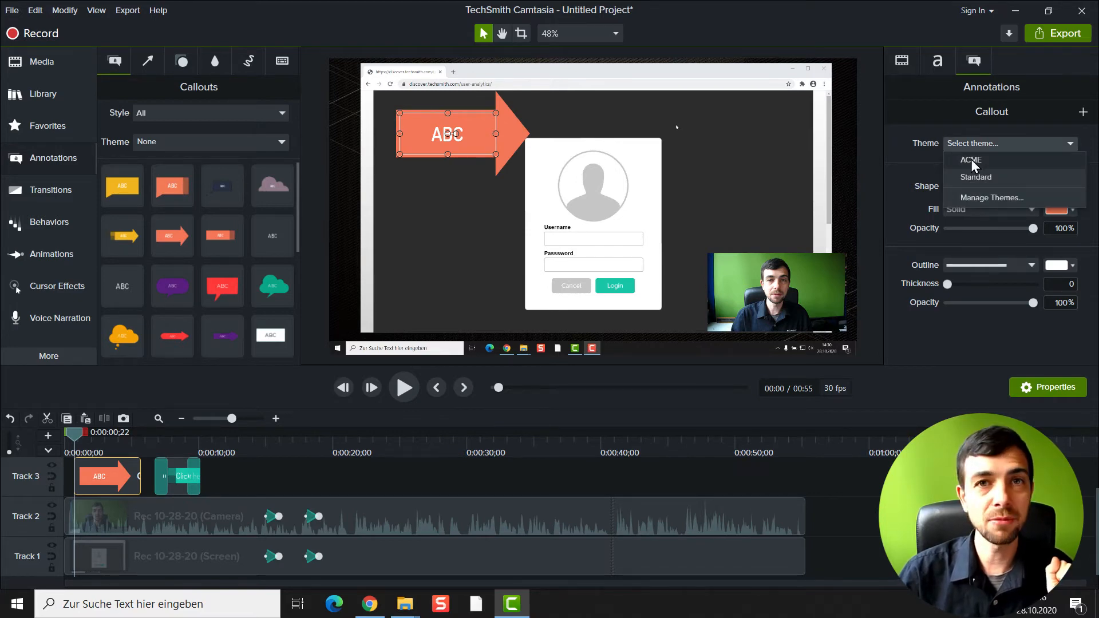
pyautogui.click(972, 160)
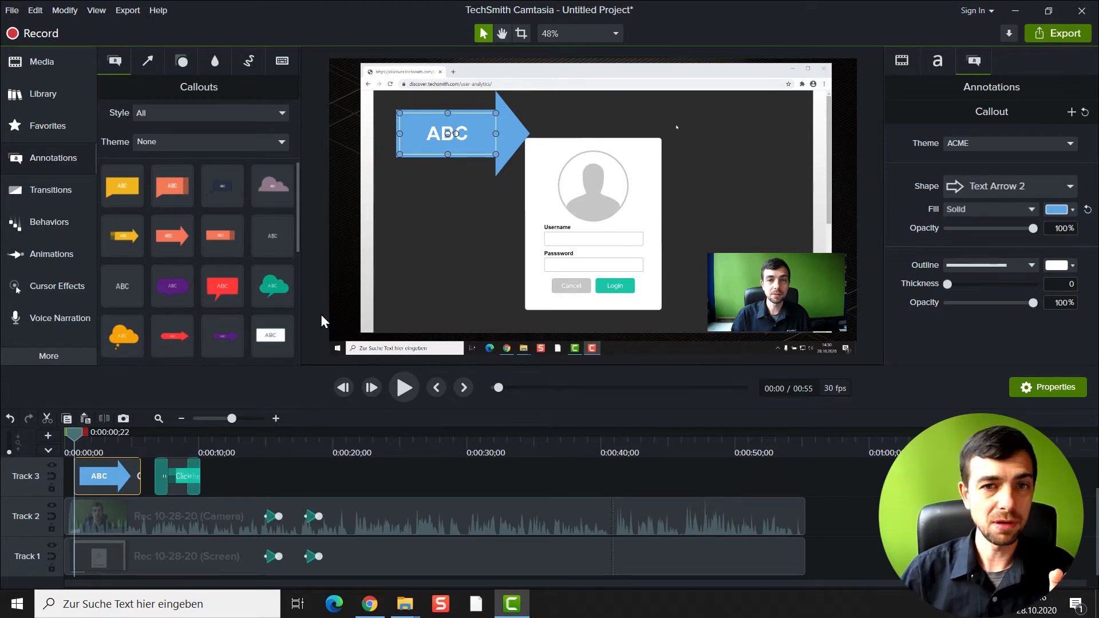
# Step: Fill the "Click here" callout on Track 3 with the green from the ACME theme colors
pyautogui.click(178, 452)
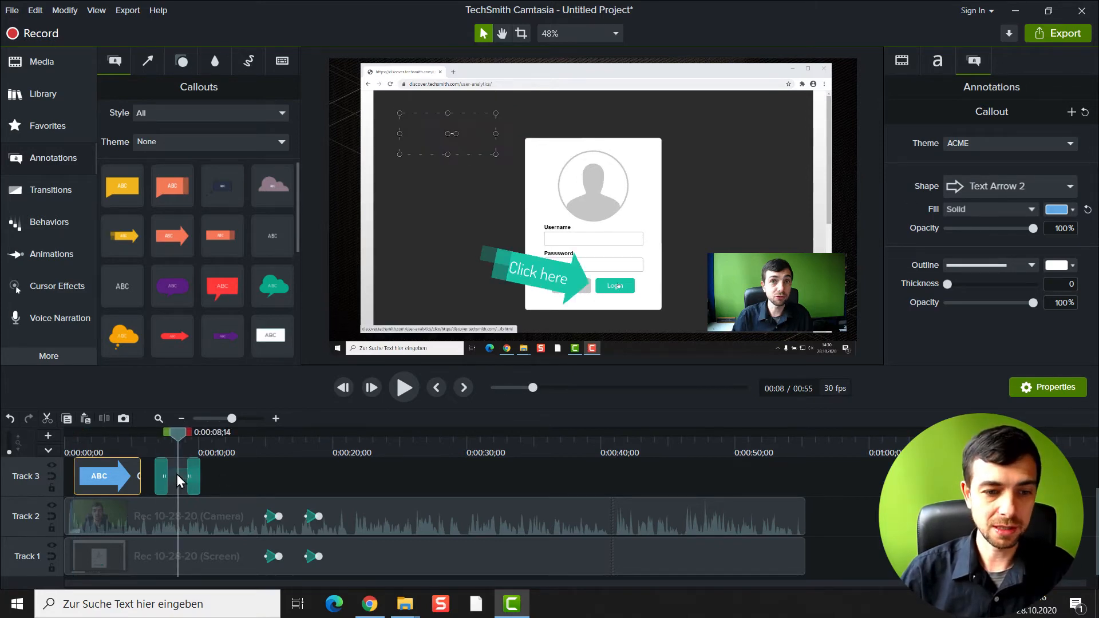
pyautogui.click(177, 474)
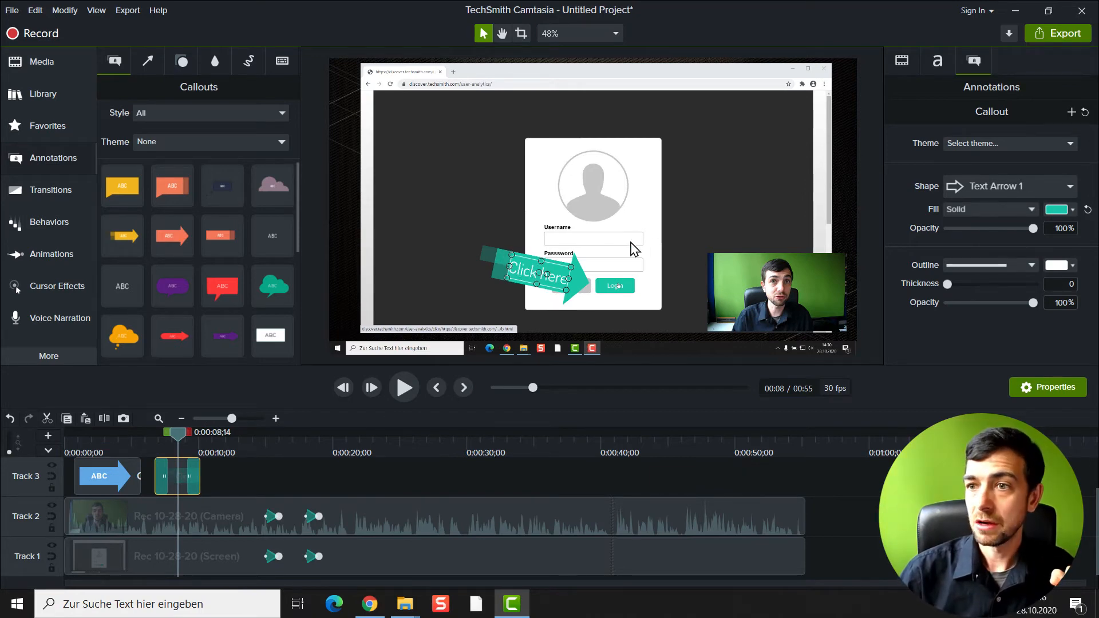
pyautogui.click(967, 146)
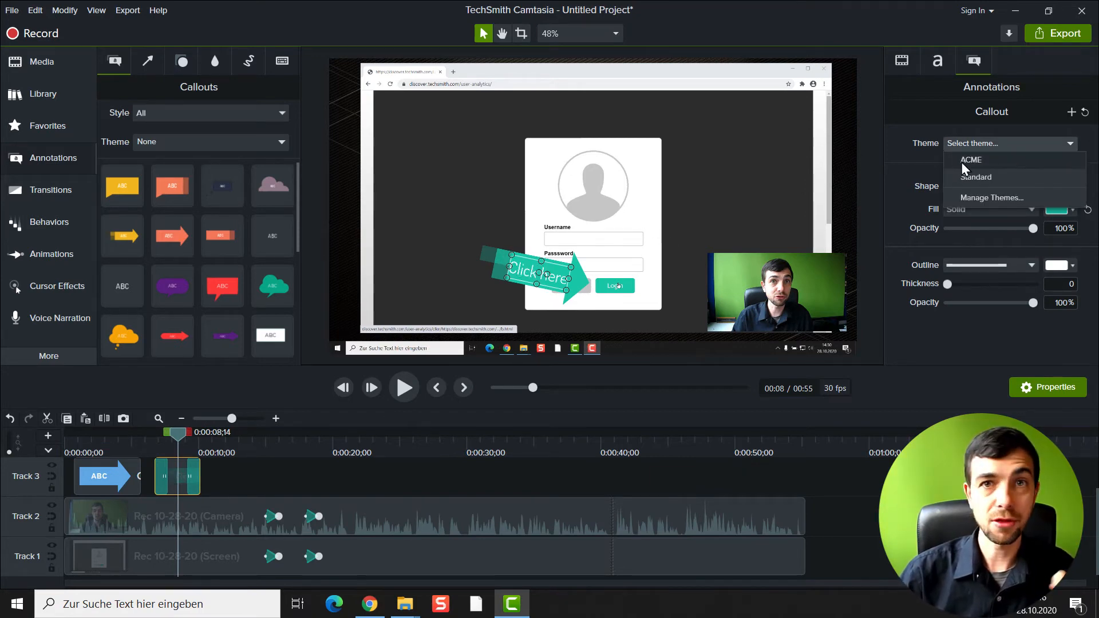
pyautogui.click(901, 153)
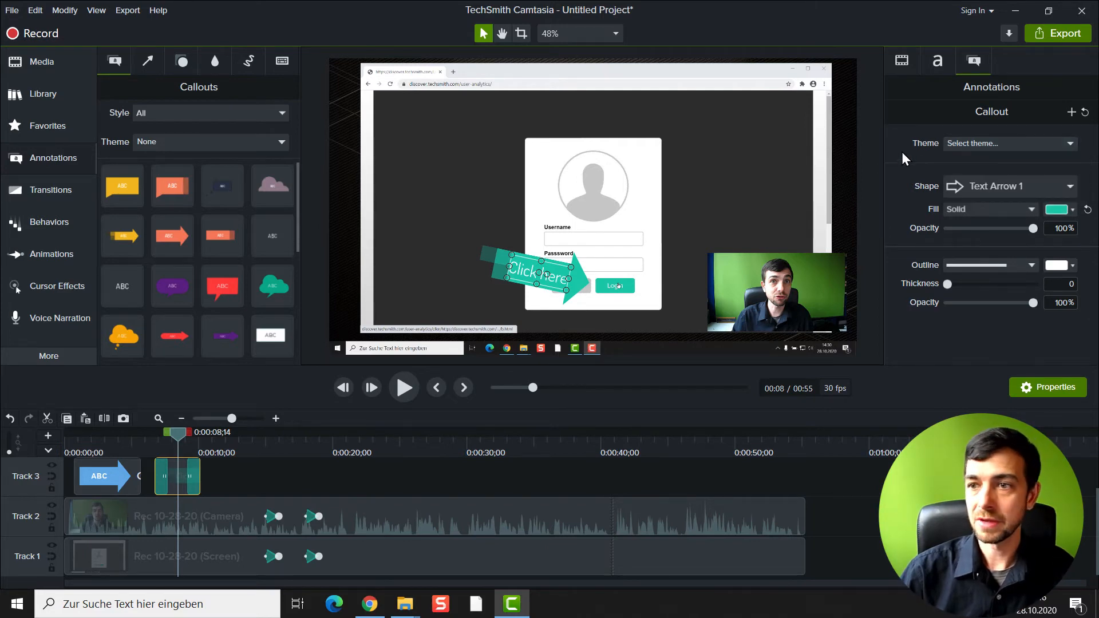
pyautogui.click(1070, 211)
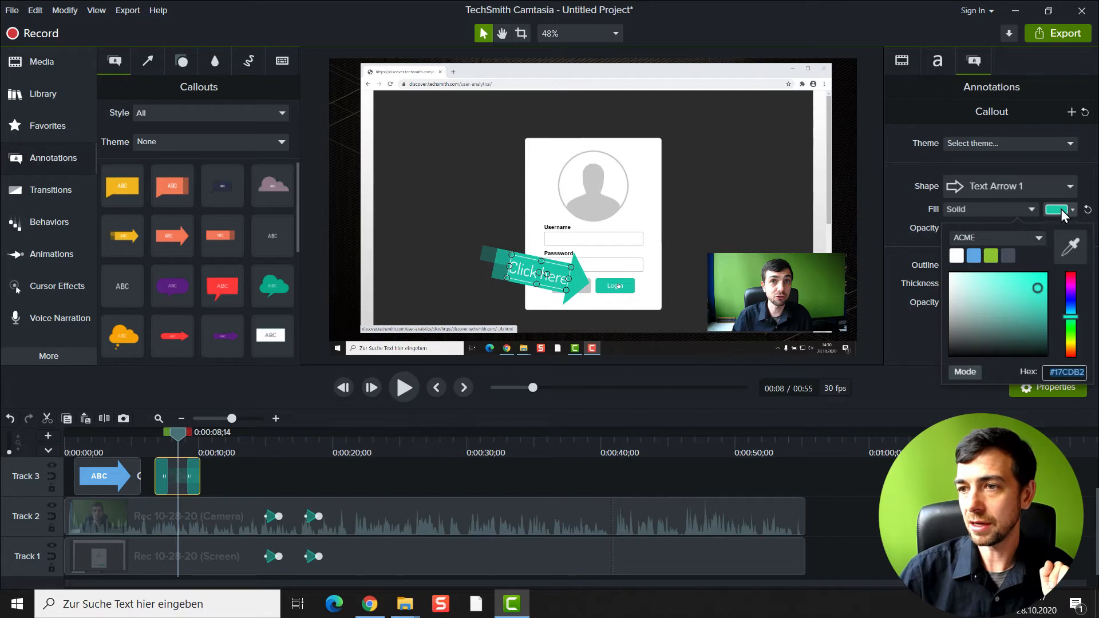
pyautogui.click(1032, 238)
pyautogui.click(989, 273)
pyautogui.click(980, 245)
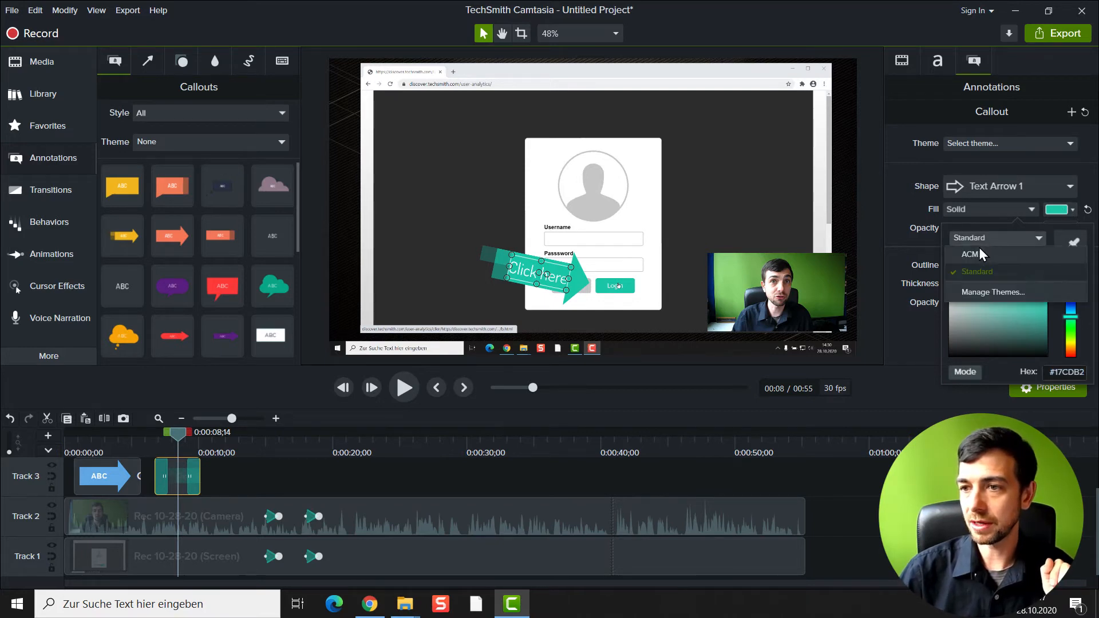
pyautogui.click(976, 252)
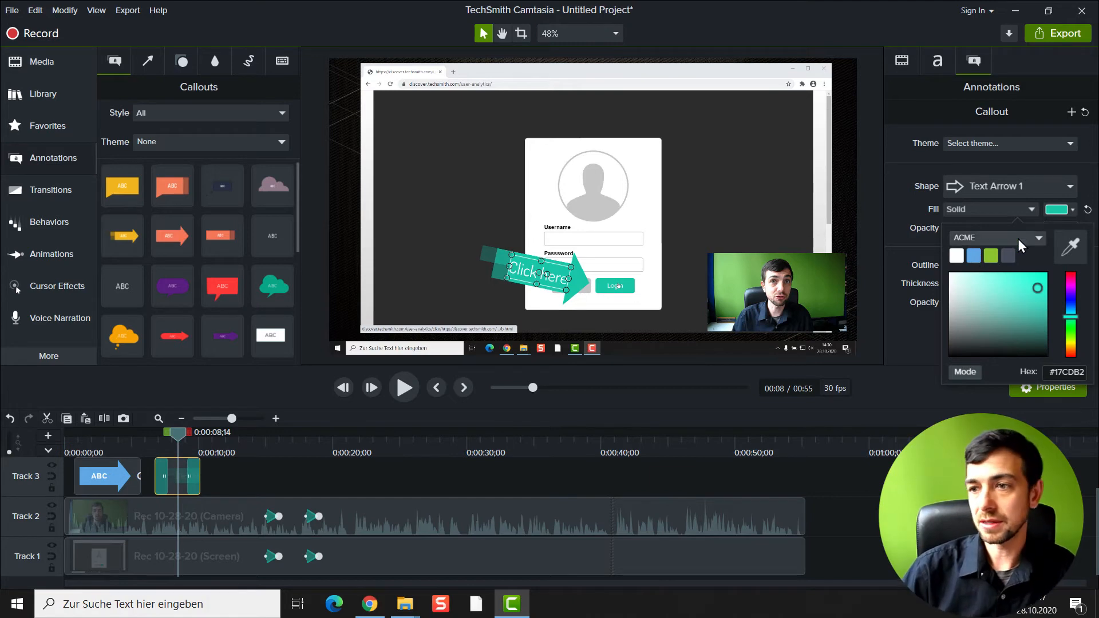
pyautogui.click(991, 256)
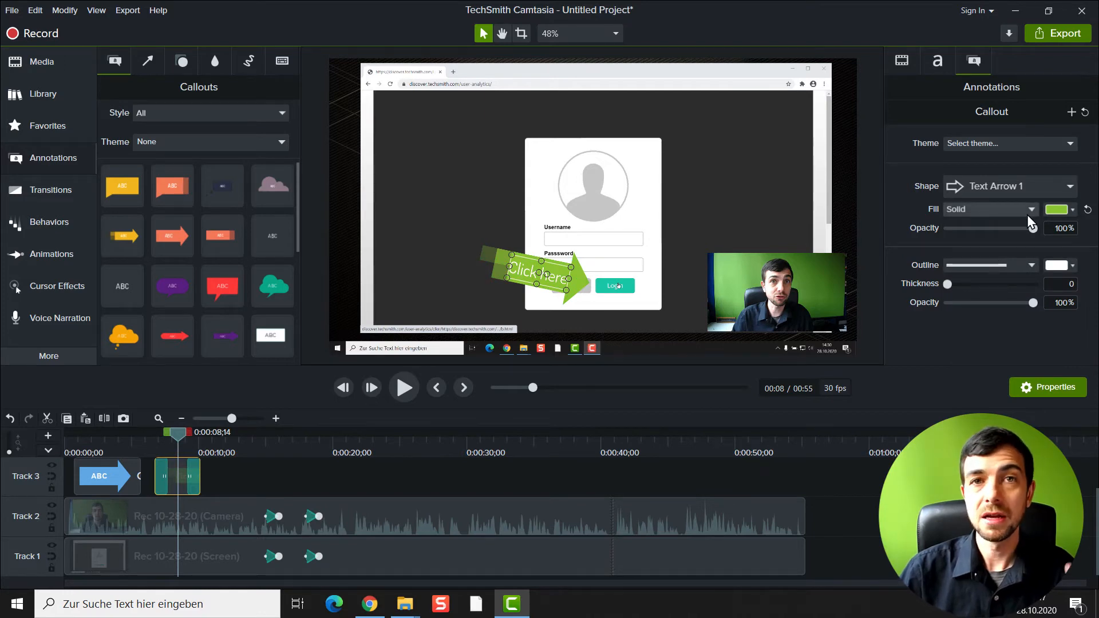
pyautogui.click(1069, 209)
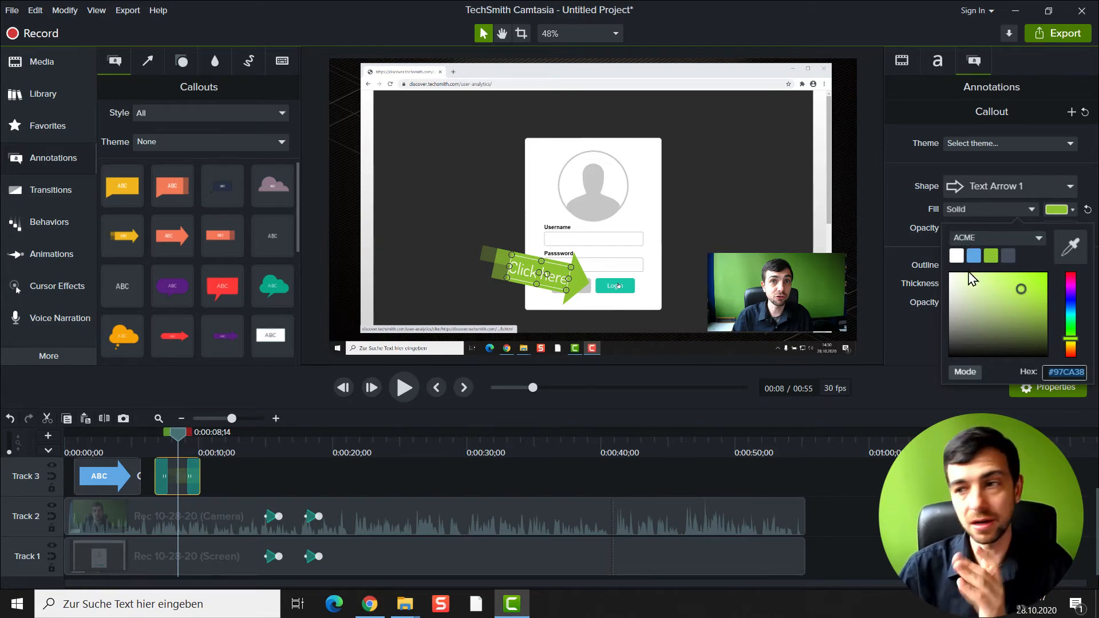
pyautogui.click(900, 170)
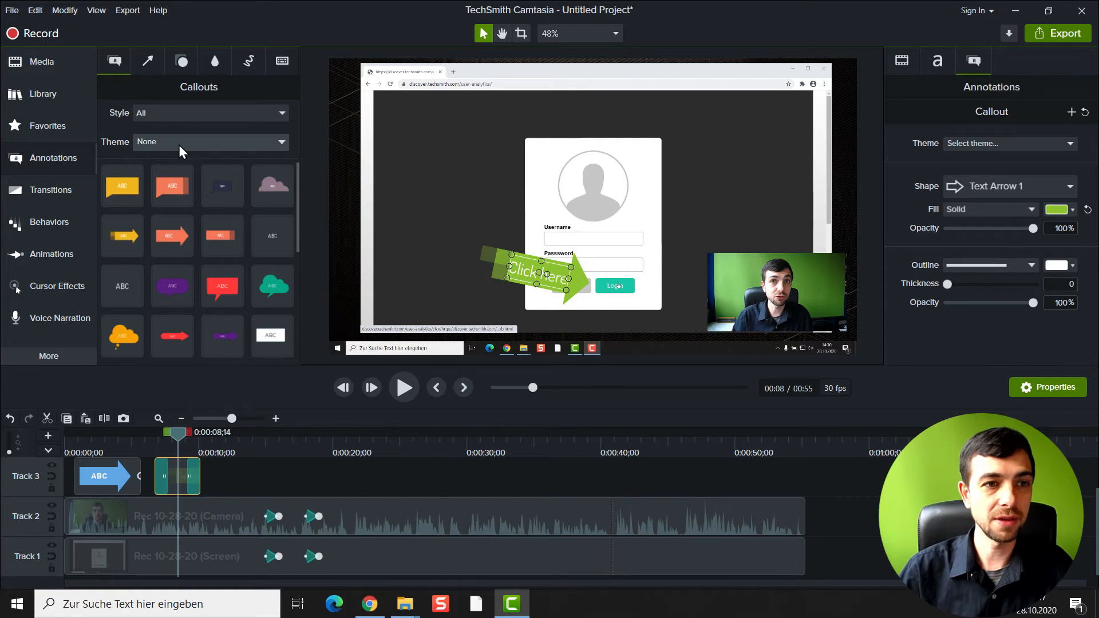
# Step: Set the annotation assets' theme to ACME, and look through the available shapes and callouts
pyautogui.click(146, 59)
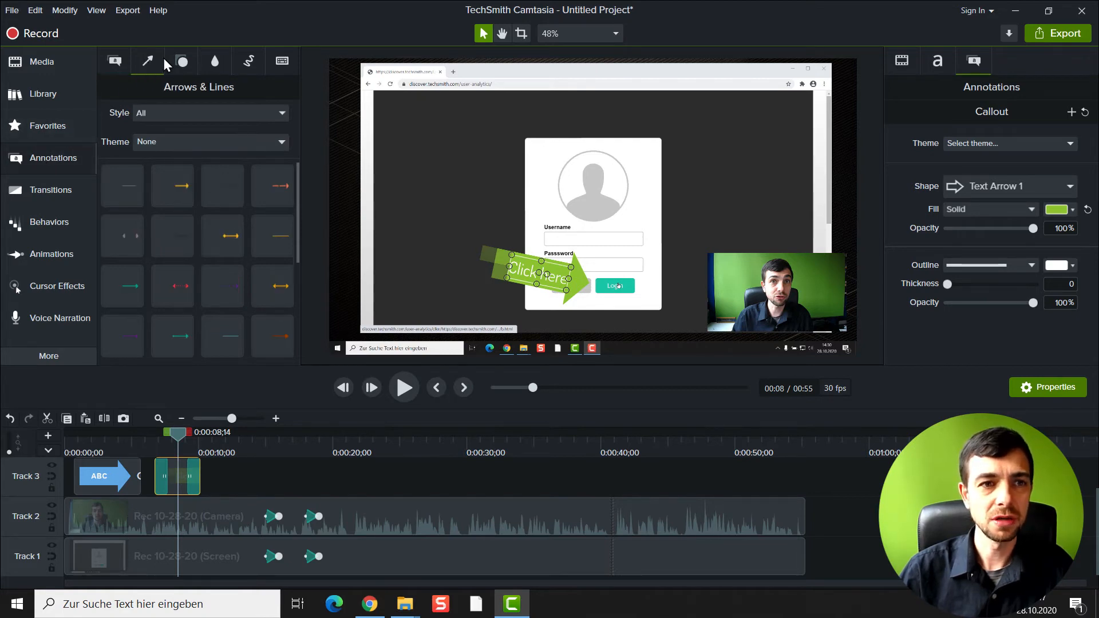
pyautogui.click(178, 59)
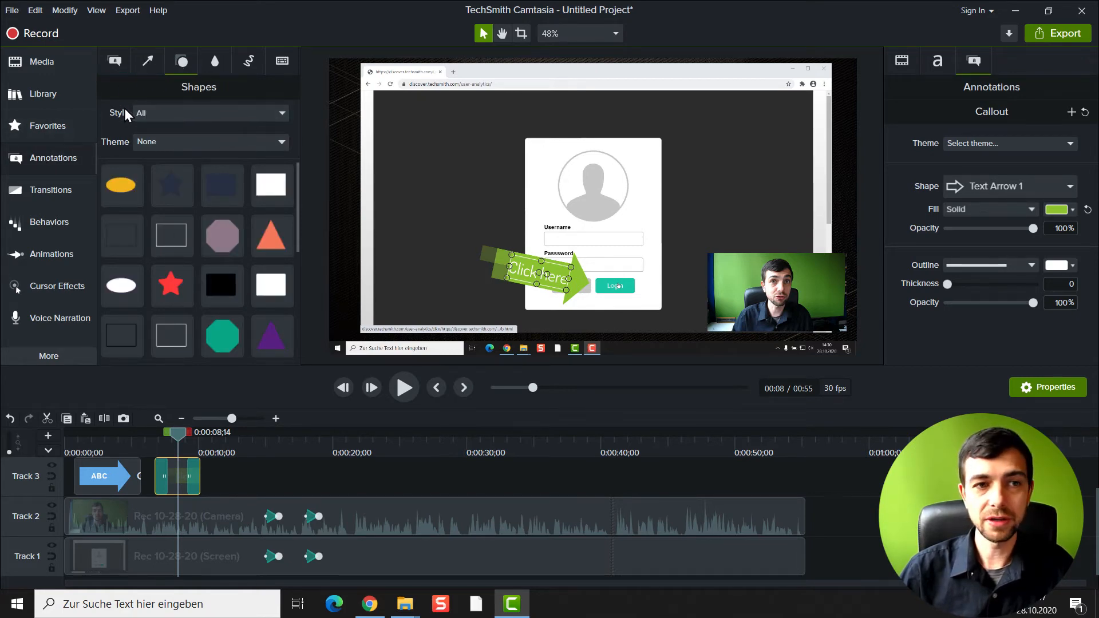
pyautogui.click(162, 141)
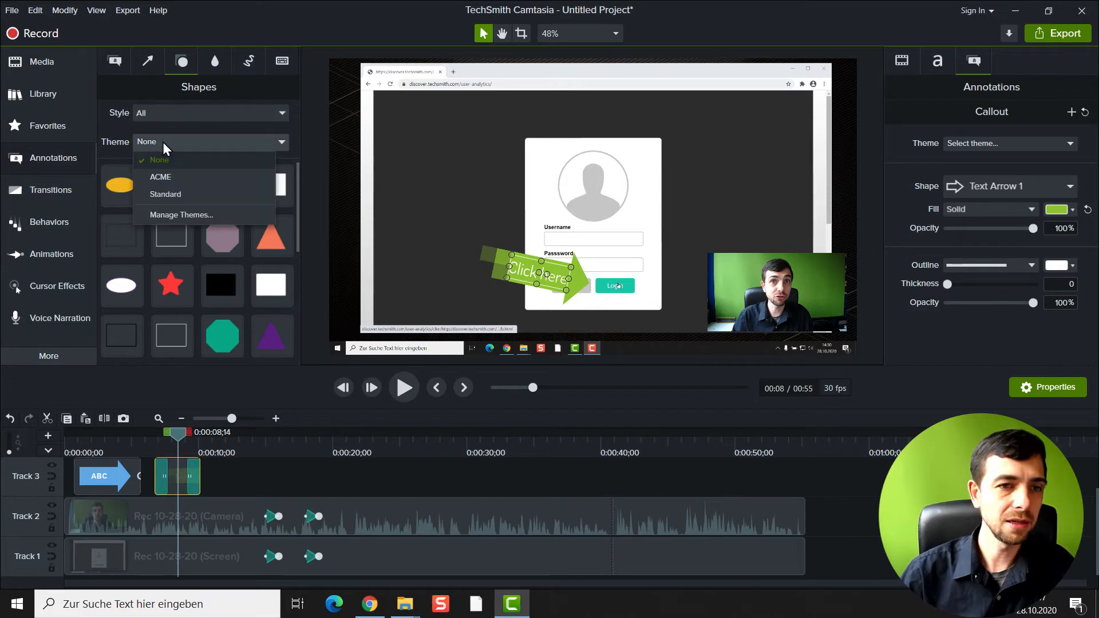
pyautogui.click(164, 176)
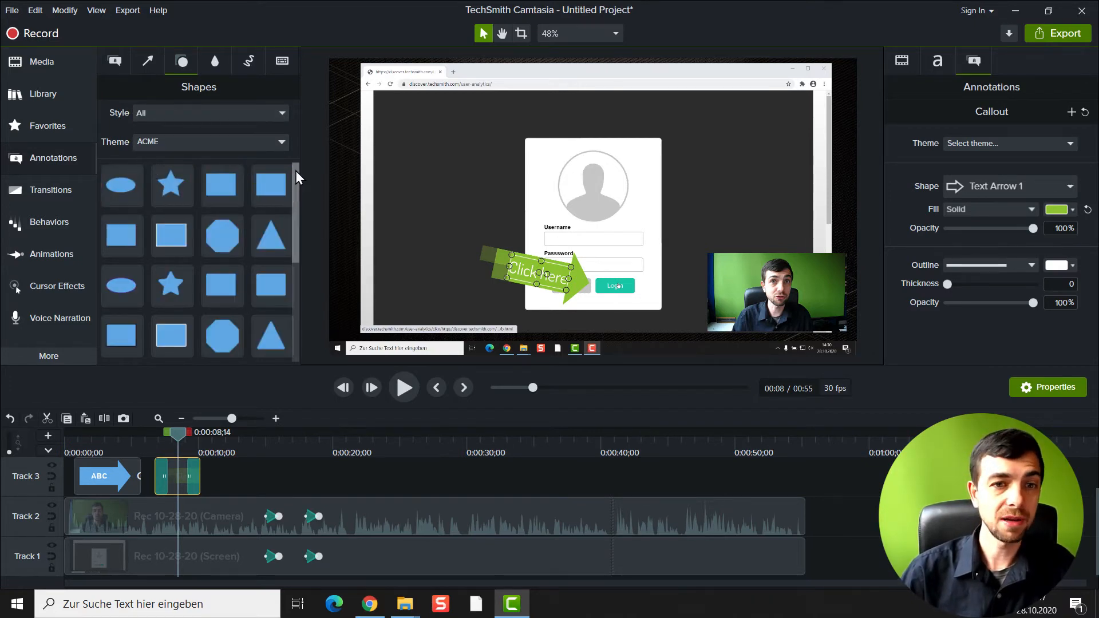
pyautogui.moveTo(296, 171); pyautogui.dragTo(301, 276)
pyautogui.scroll(2, 276, 194)
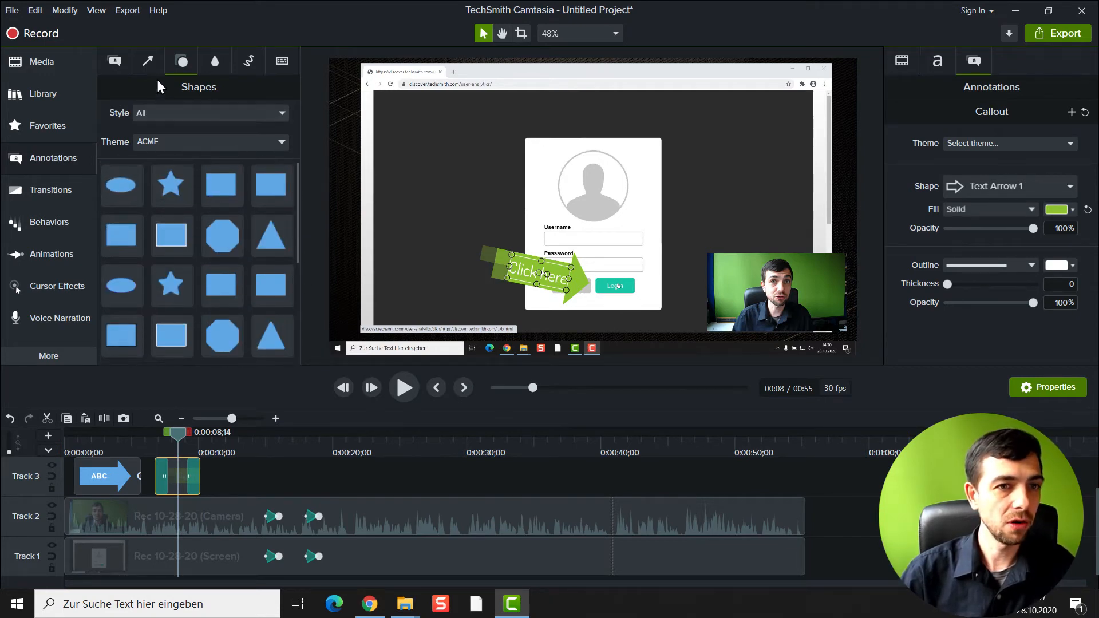
pyautogui.click(126, 57)
pyautogui.click(116, 59)
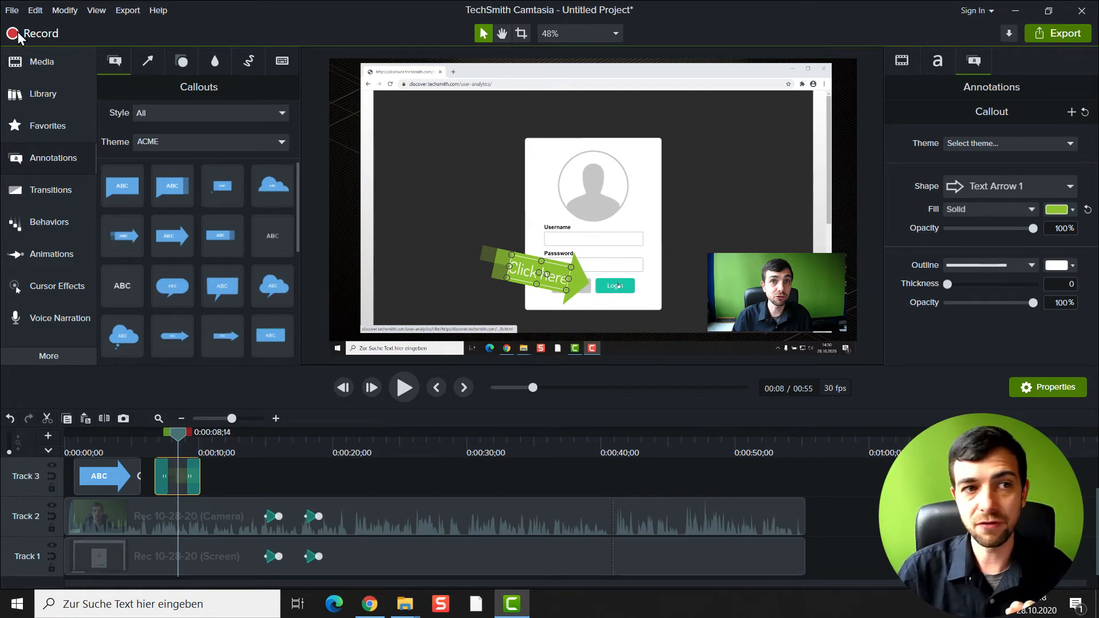
# Step: Add the first text arrow callout, the rectangular speech bubble with the downward tail and the blur annotation to the favorites
pyautogui.click(47, 130)
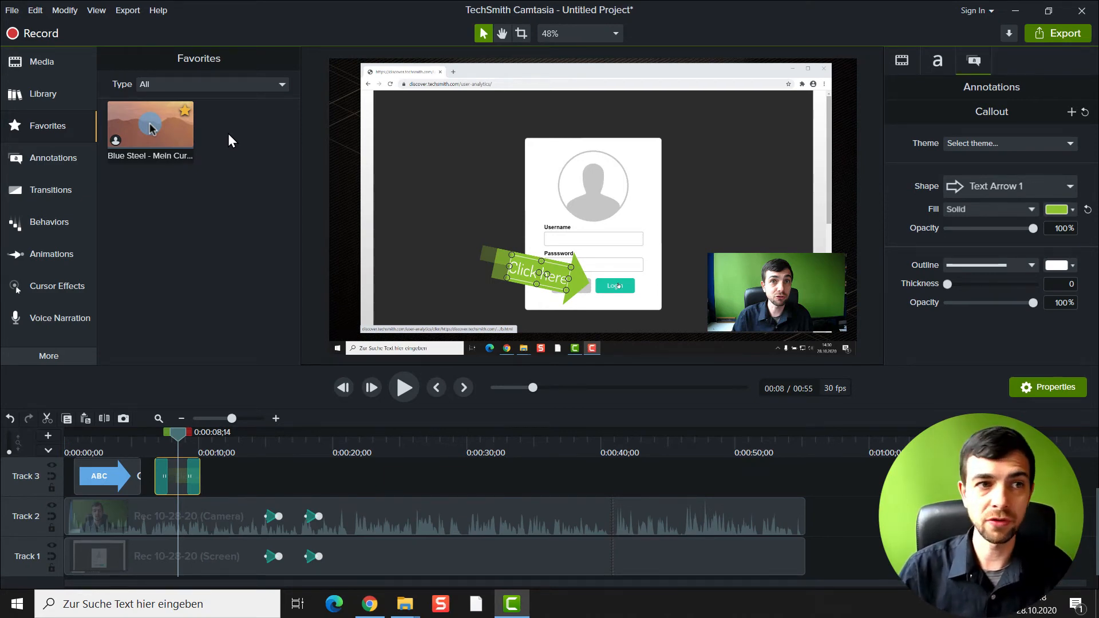
pyautogui.click(60, 165)
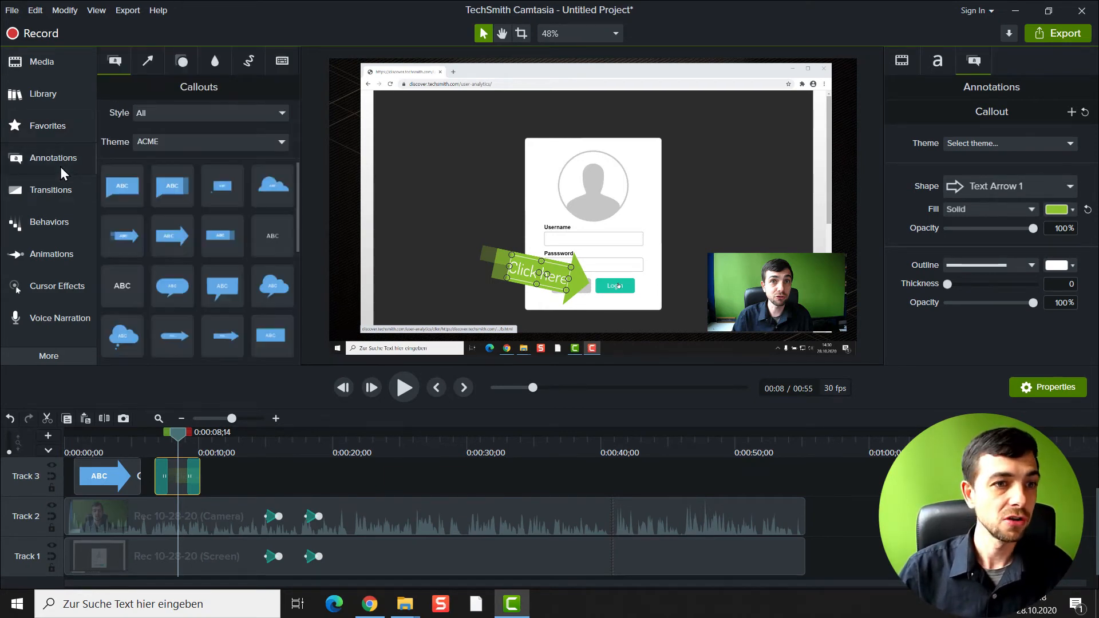
pyautogui.click(136, 224)
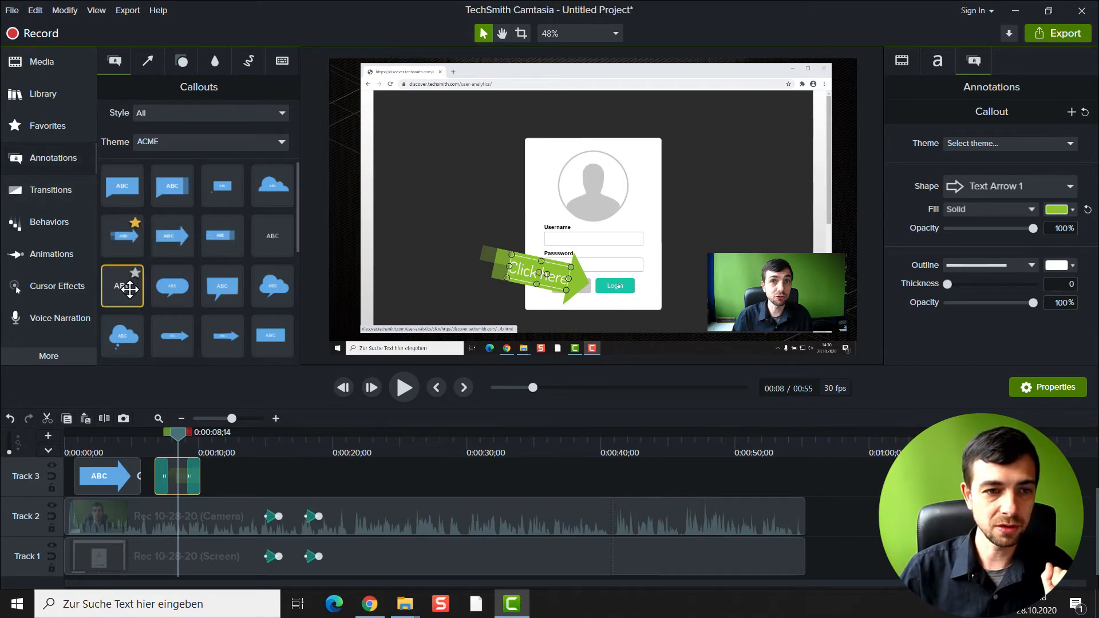
pyautogui.click(235, 273)
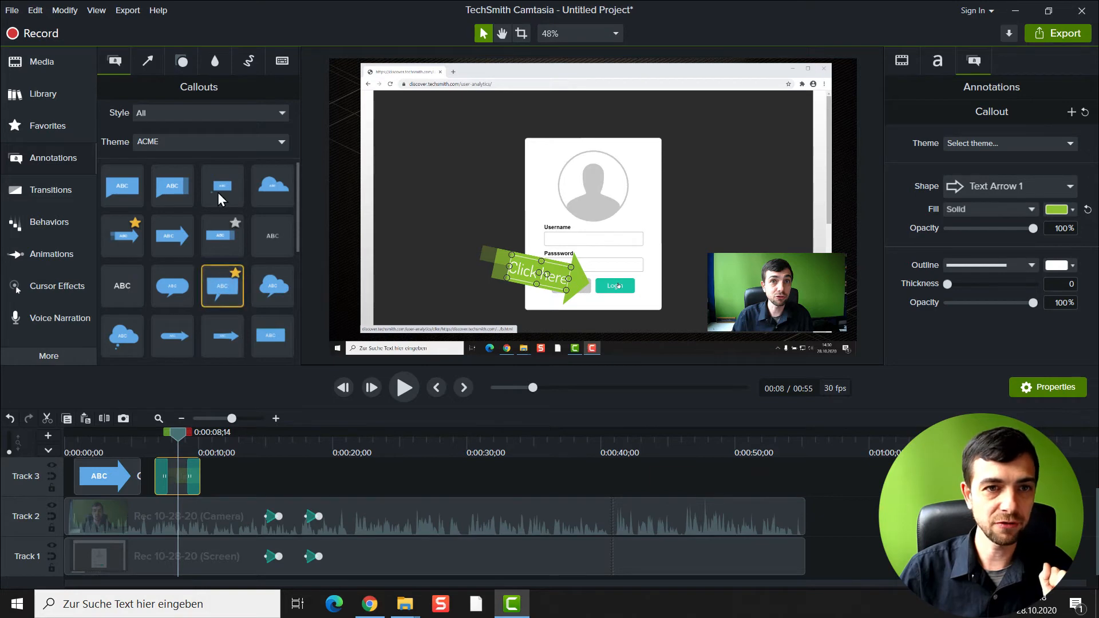
pyautogui.click(228, 61)
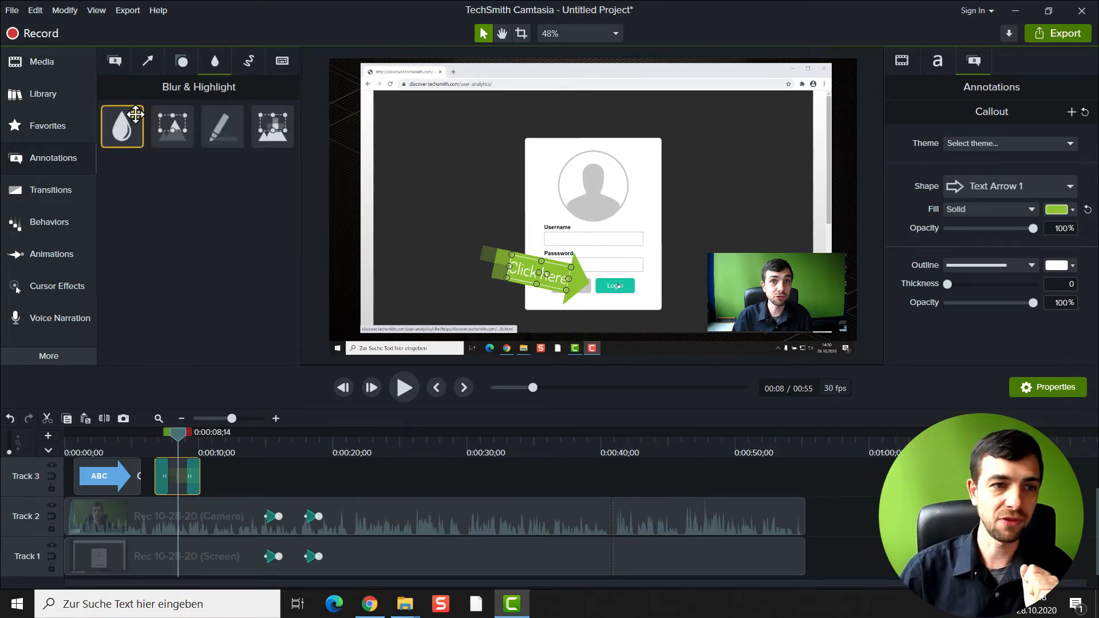
# Step: Add the Fade and Fade through black transitions to the favorites, and view the favorites collection
pyautogui.click(47, 191)
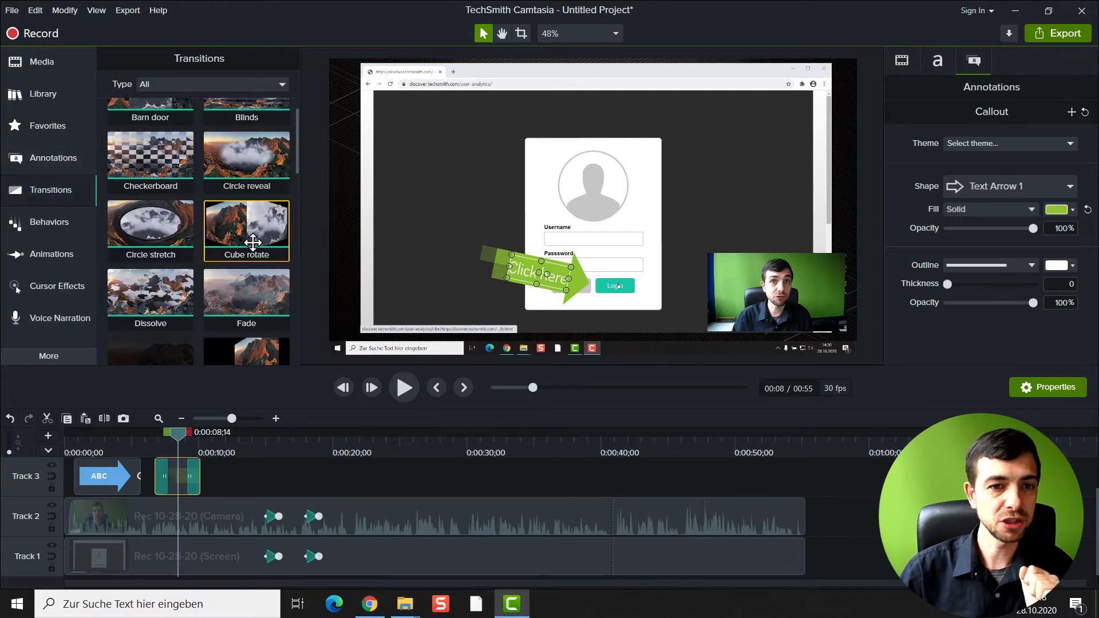
pyautogui.click(280, 280)
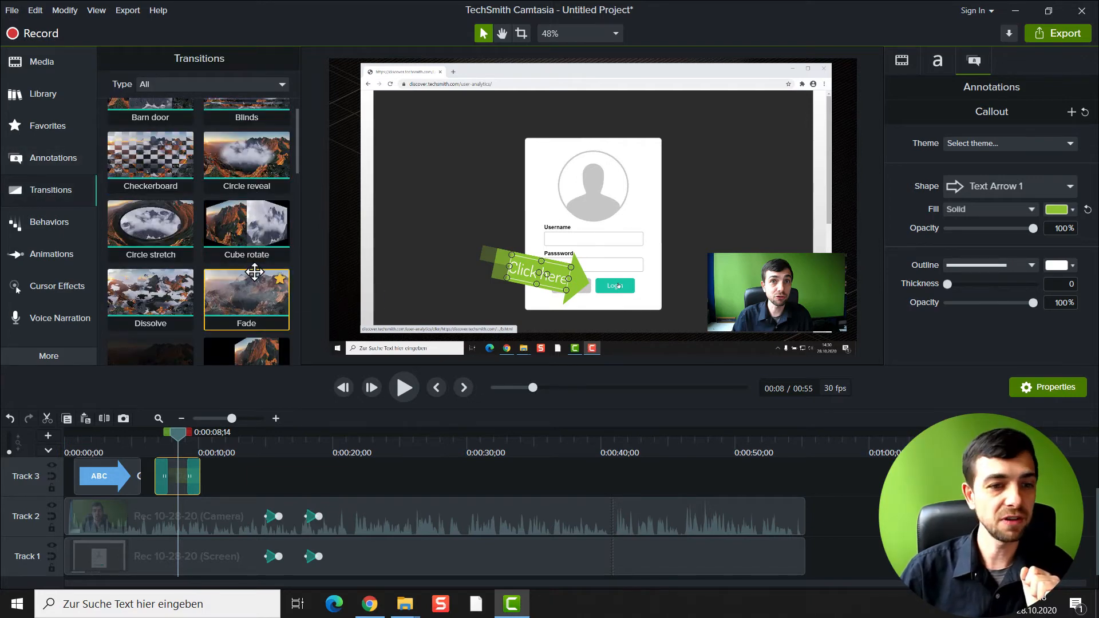
pyautogui.scroll(-2, 247, 229)
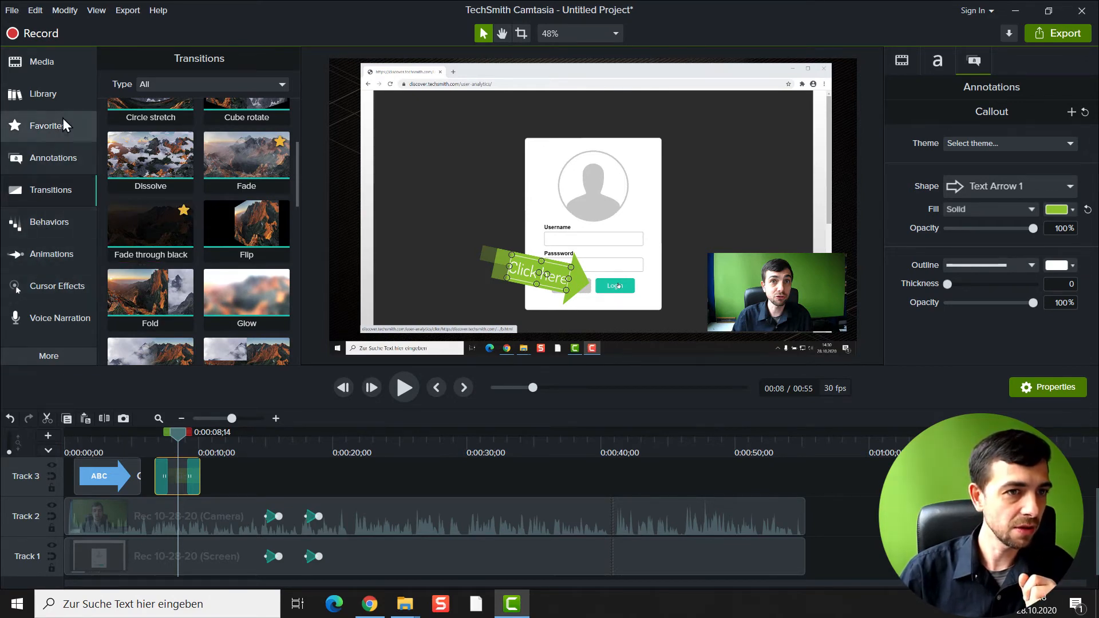
pyautogui.click(47, 123)
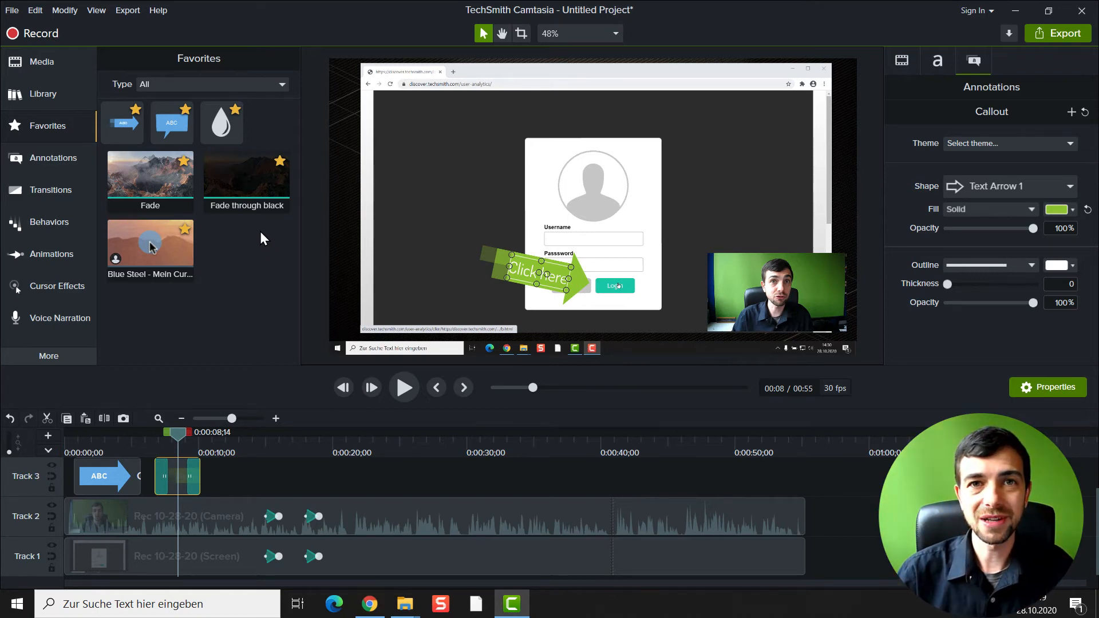
# Step: Compare the library with the media bin, switch to the ACME Corp library and examine its Intros, Outros, Logos folder
pyautogui.click(43, 92)
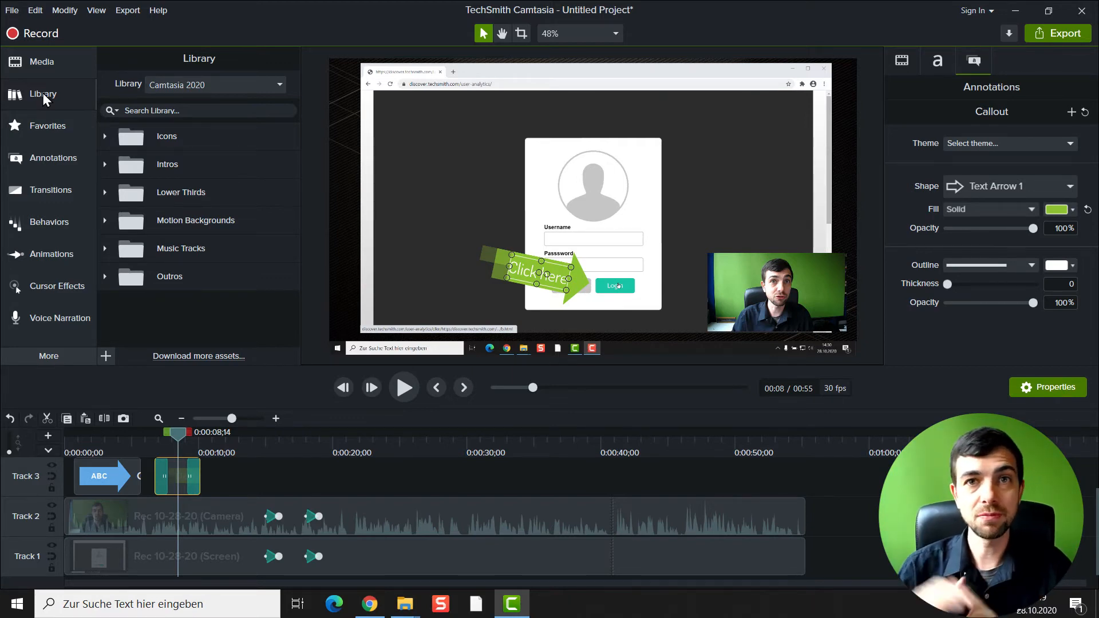
pyautogui.click(49, 66)
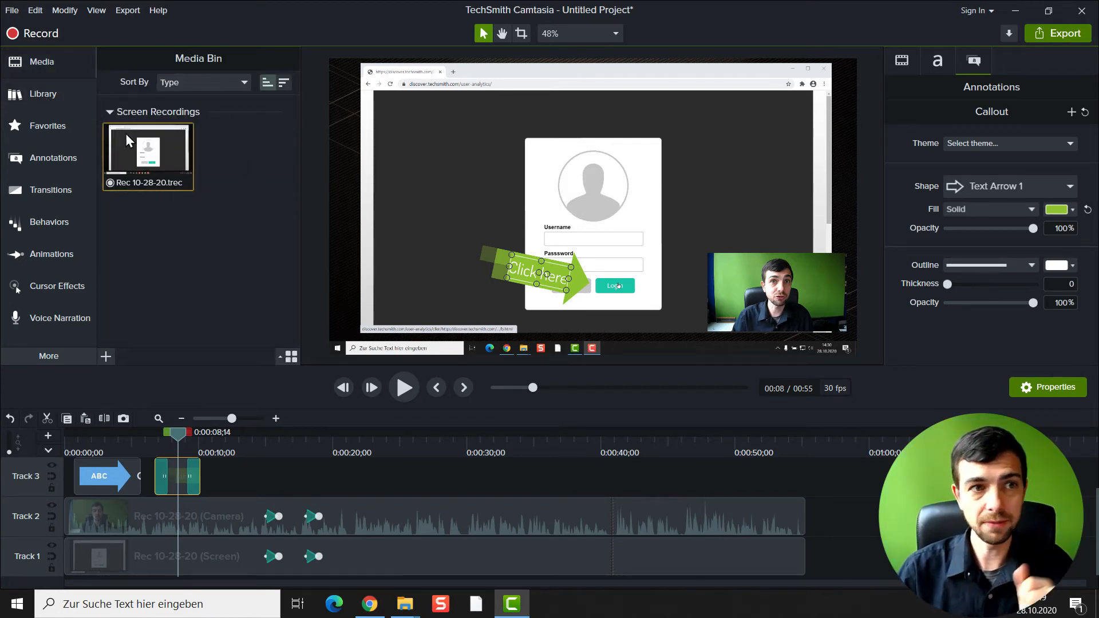
pyautogui.click(50, 98)
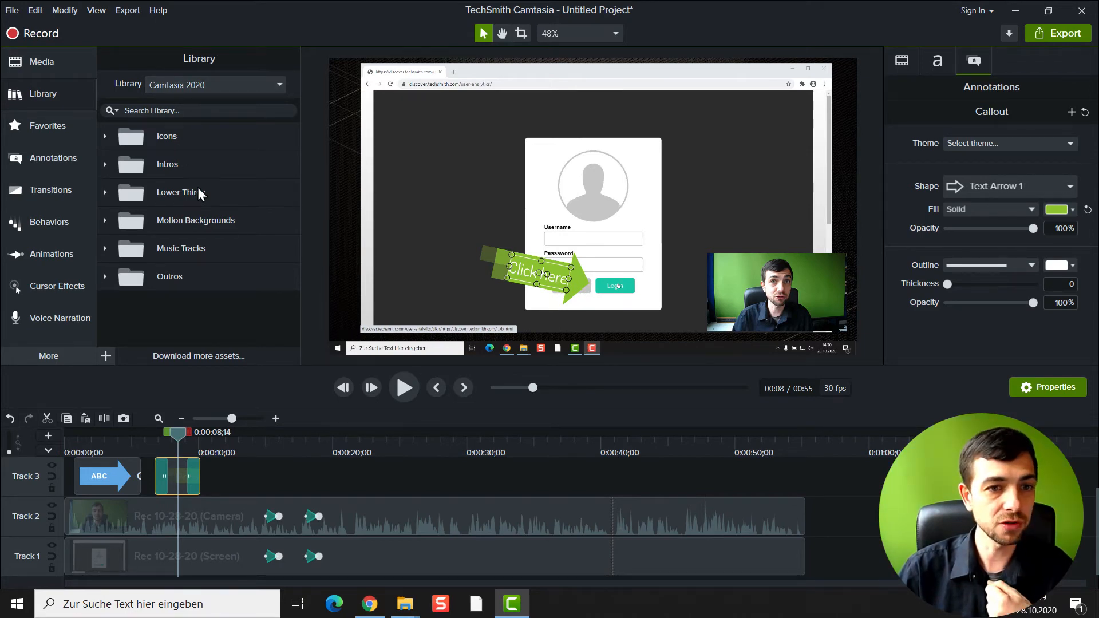
pyautogui.click(238, 86)
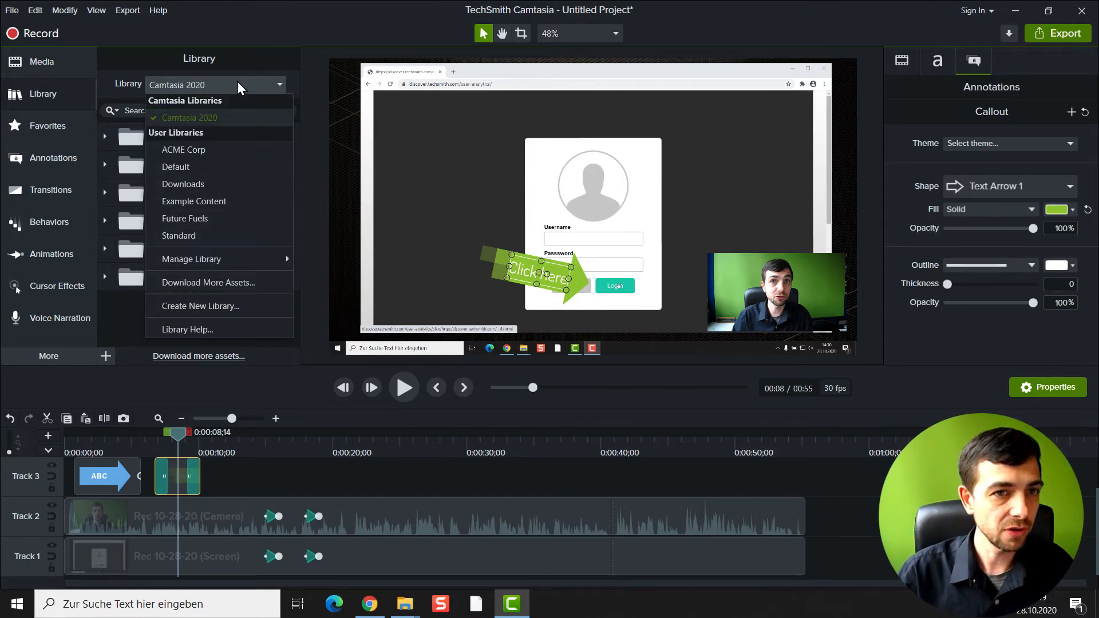
pyautogui.click(204, 152)
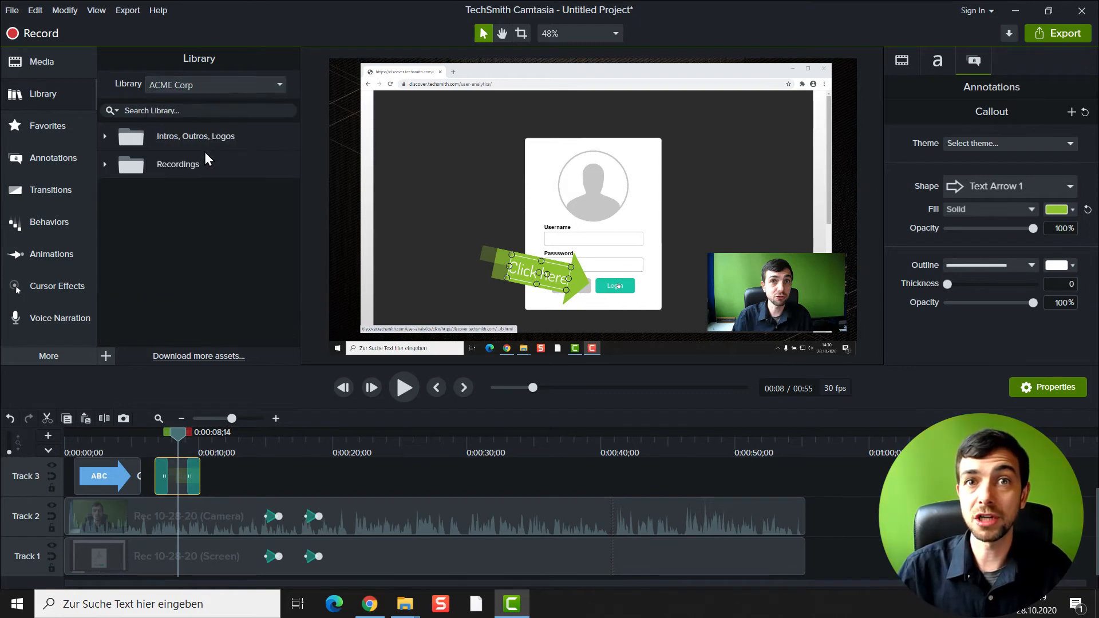
pyautogui.click(104, 136)
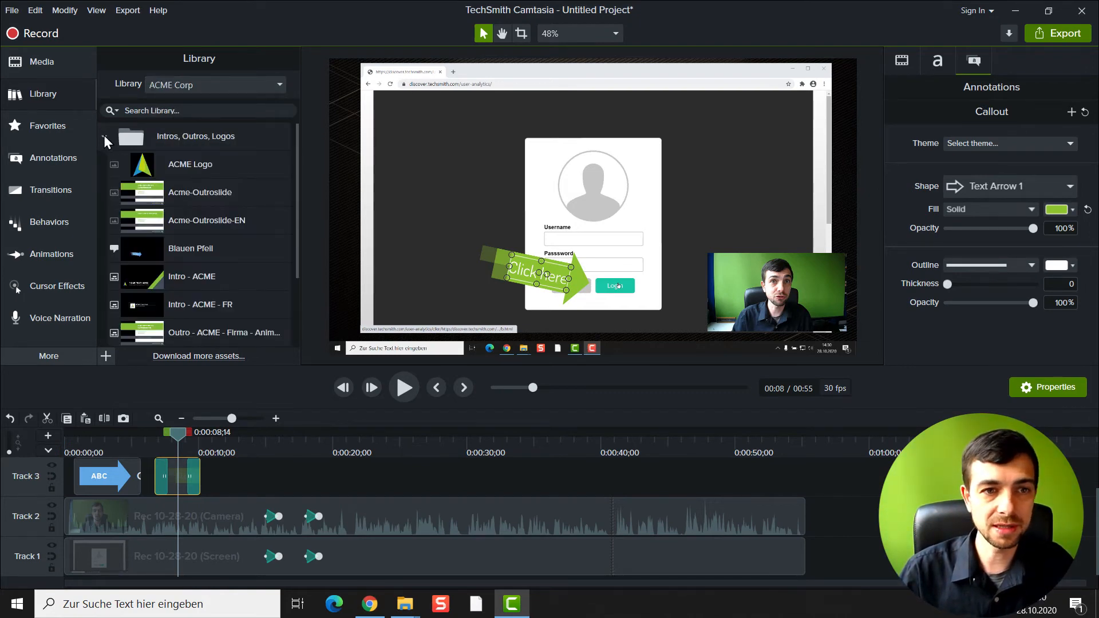
pyautogui.scroll(-1, 294, 156)
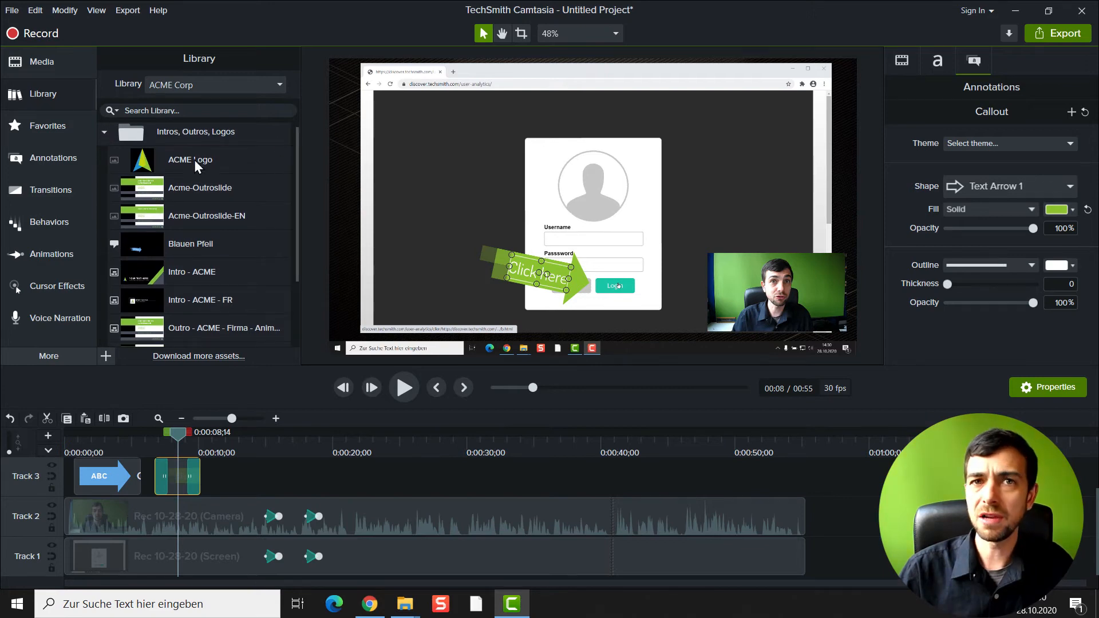
pyautogui.moveTo(195, 163); pyautogui.dragTo(215, 180)
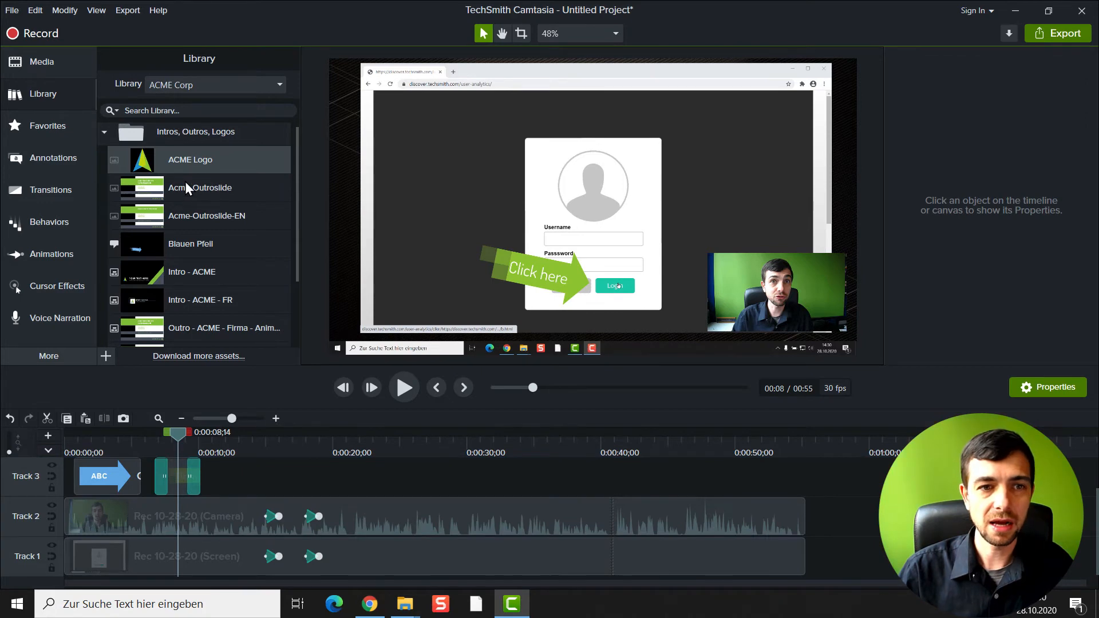
pyautogui.scroll(-1, 187, 209)
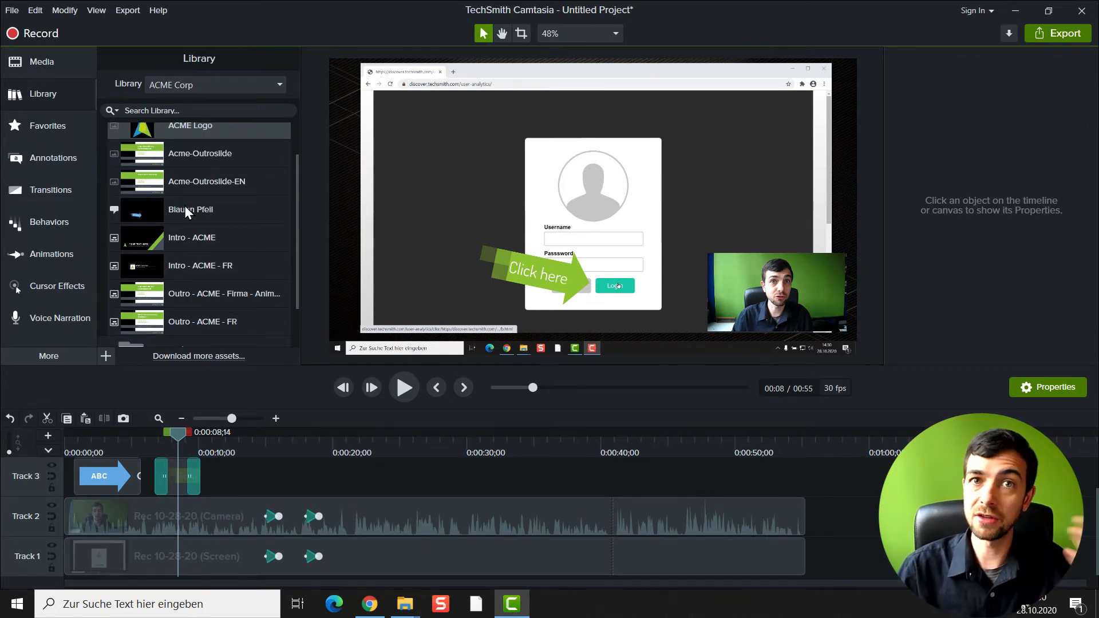
pyautogui.scroll(-1, 186, 242)
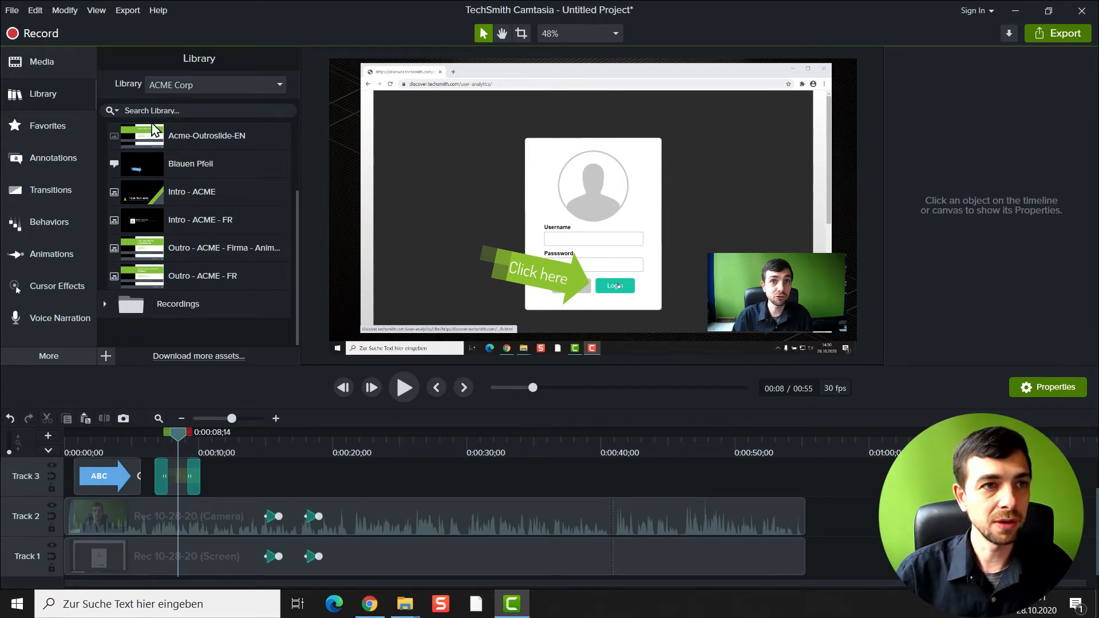
# Step: Create a new project from the Camtasia 2020 Default Template and preview its intro, recording placeholder and outro
pyautogui.click(16, 12)
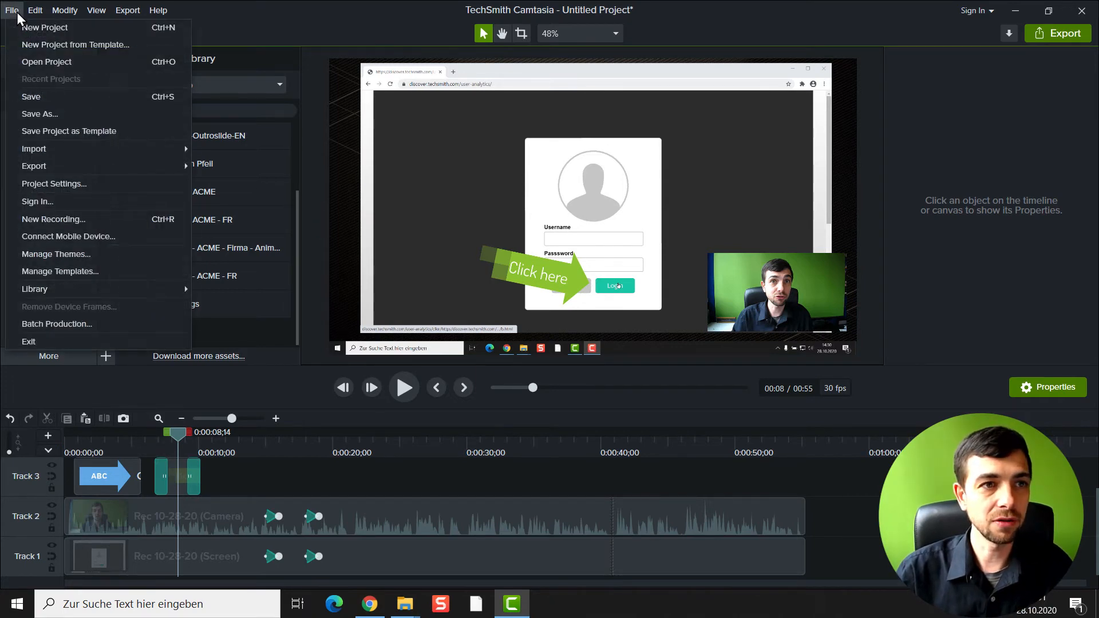
pyautogui.click(33, 43)
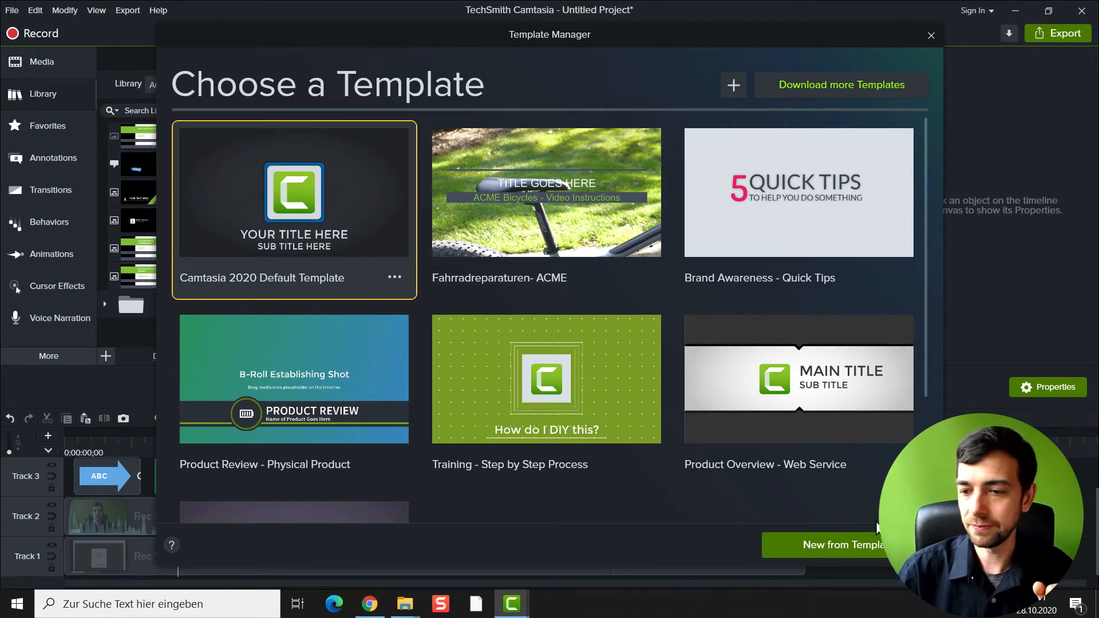
pyautogui.click(867, 542)
pyautogui.click(613, 352)
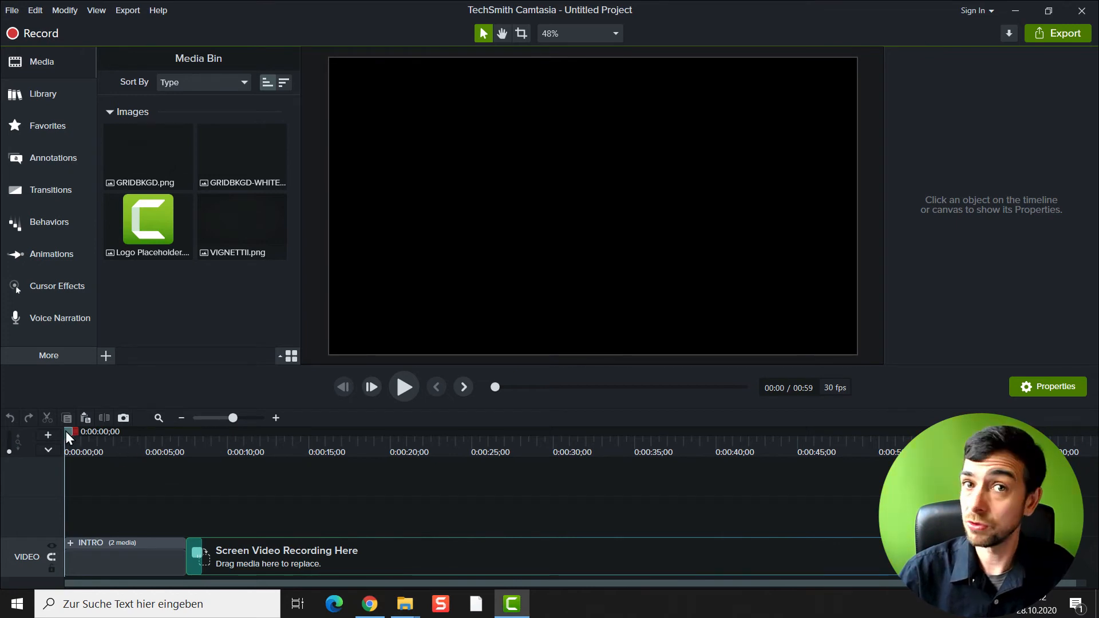
pyautogui.moveTo(66, 431); pyautogui.dragTo(996, 485)
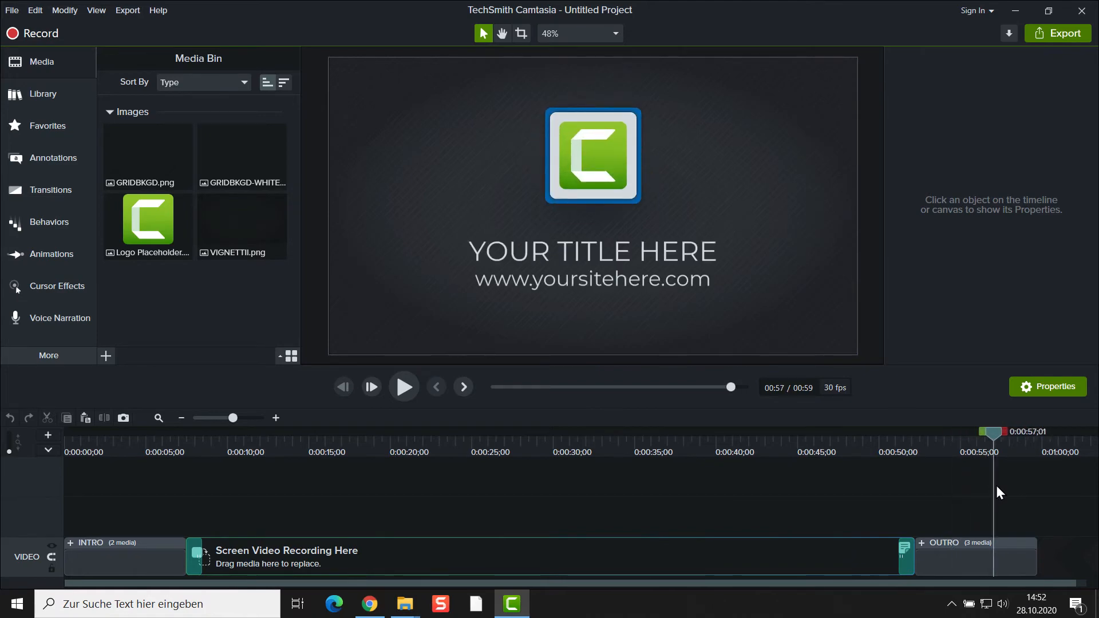
pyautogui.moveTo(483, 450); pyautogui.dragTo(439, 448)
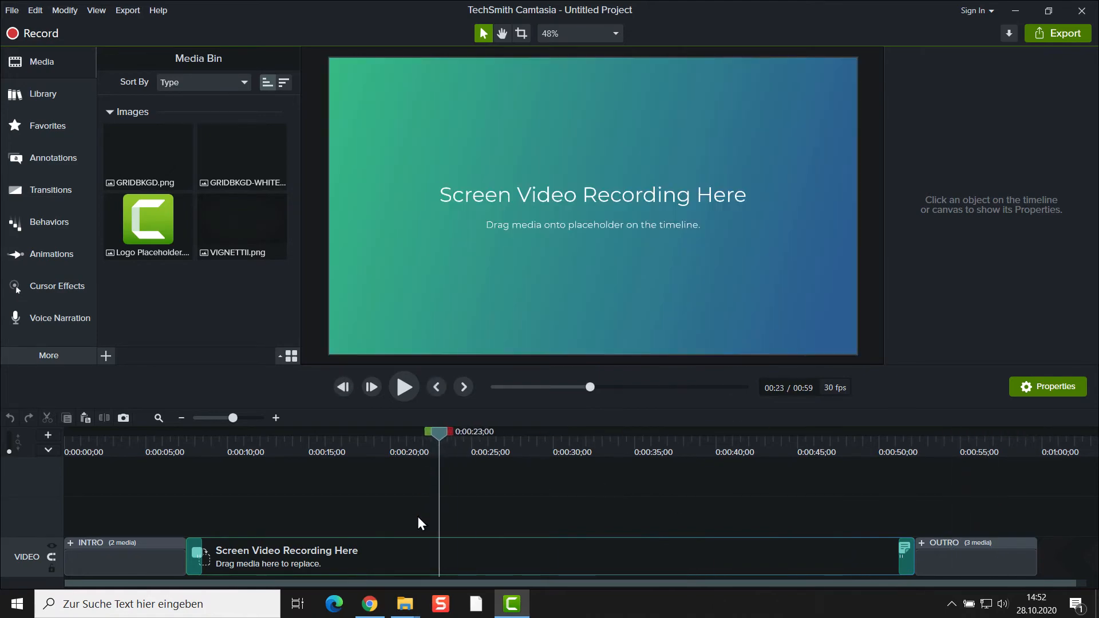
# Step: Import the Rec 10-28-20 recording from the Camtasia documents folder into the media bin
pyautogui.click(365, 551)
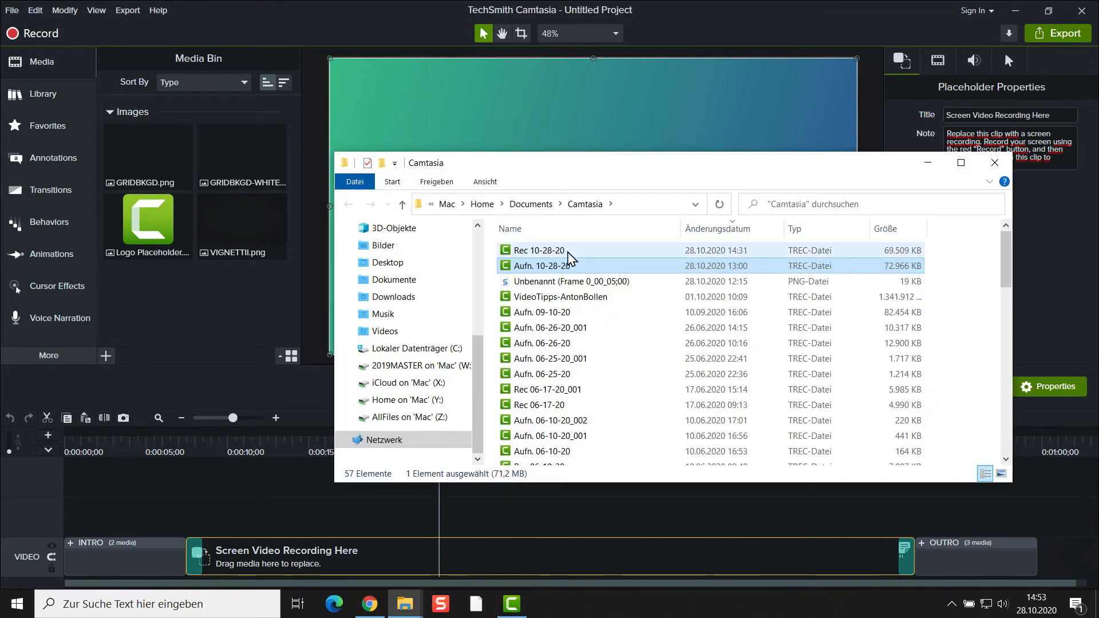
pyautogui.click(550, 250)
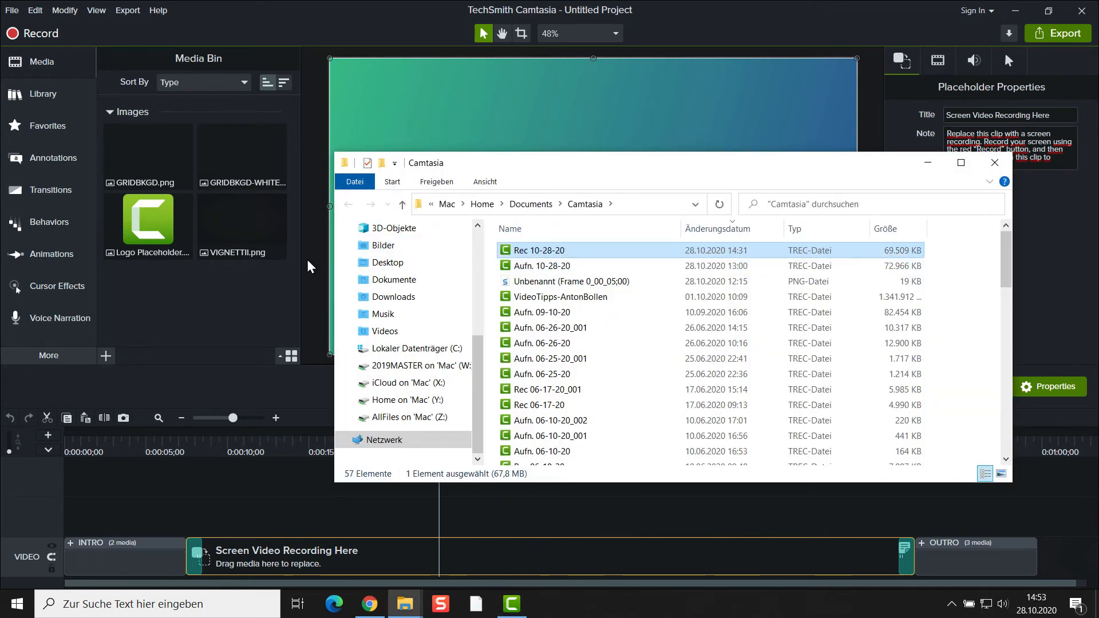
pyautogui.moveTo(569, 252); pyautogui.dragTo(174, 300)
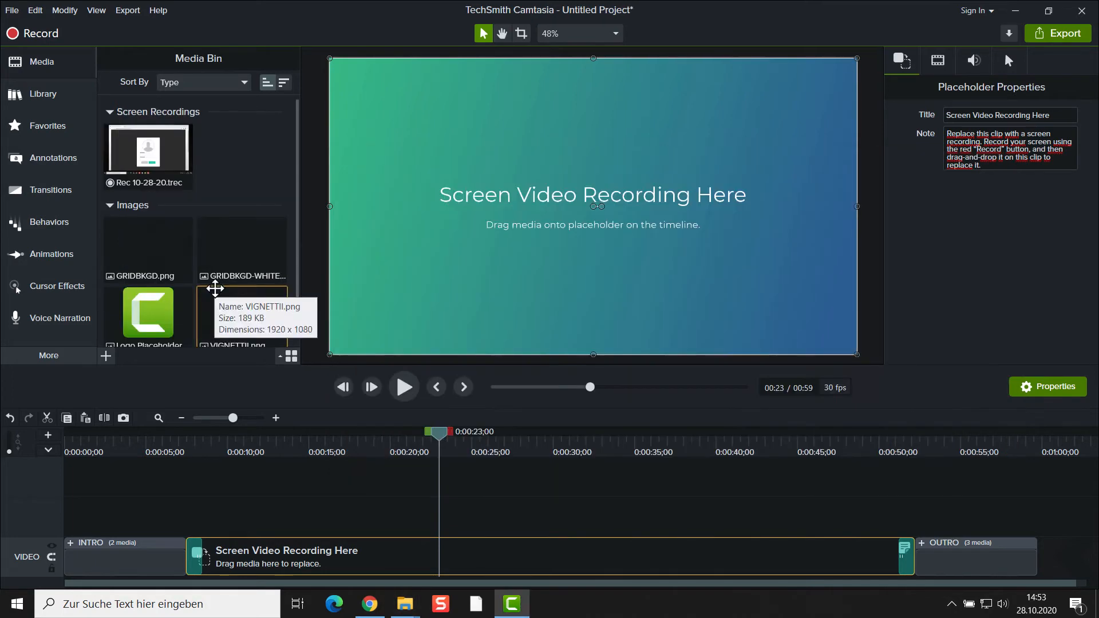
pyautogui.click(218, 278)
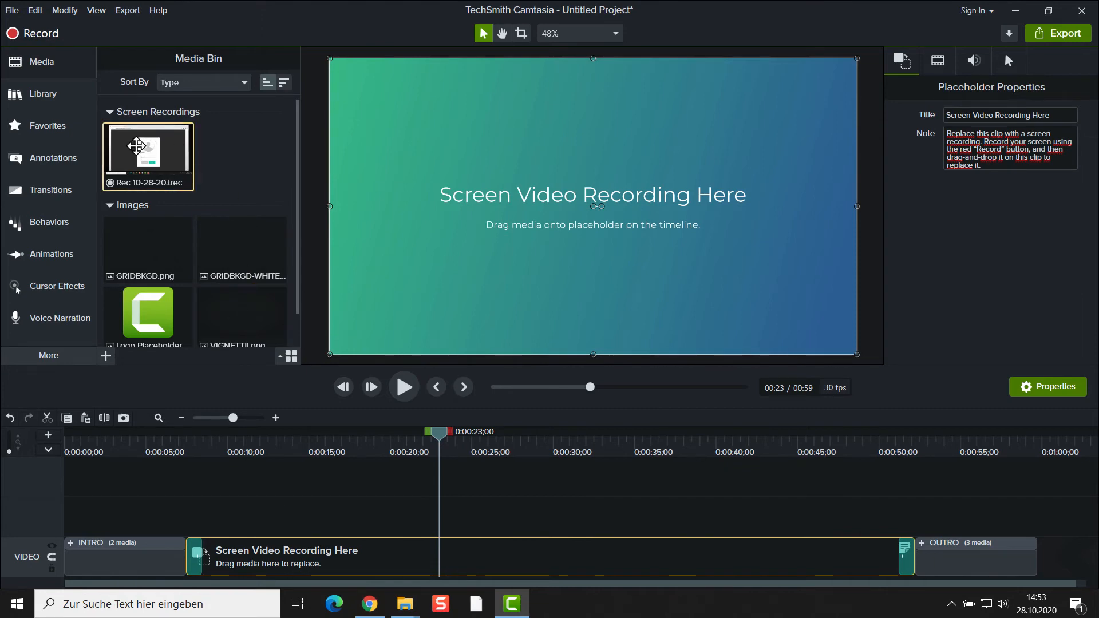
# Step: Replace the "Screen Video Recording Here" placeholder on the VIDEO track with Rec 10-28-20 using Ripple Replace
pyautogui.moveTo(135, 150); pyautogui.dragTo(267, 552)
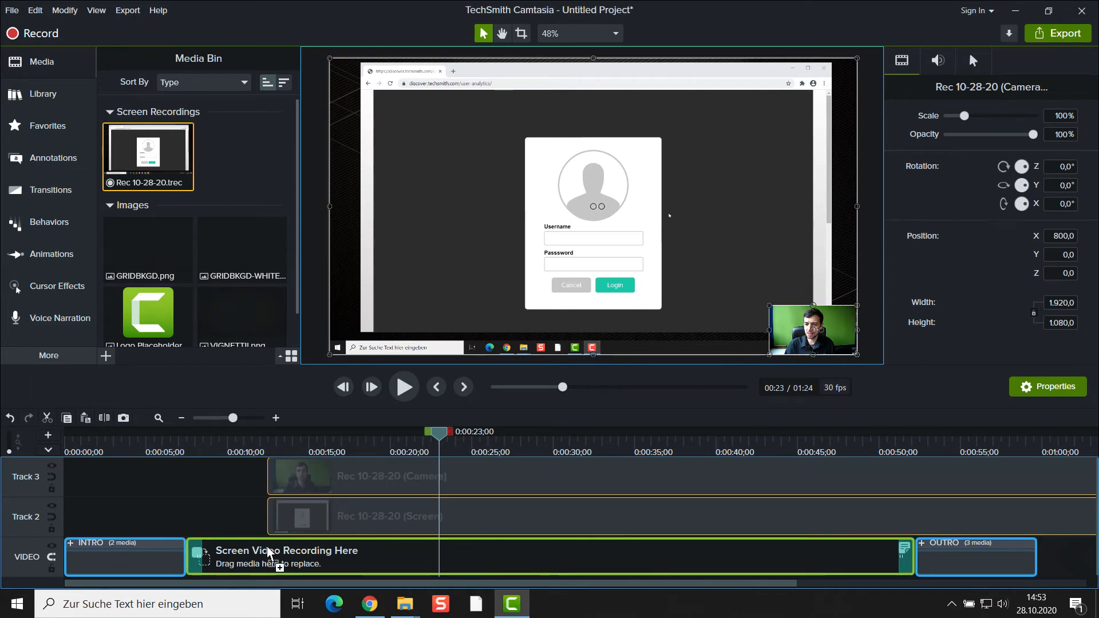
pyautogui.moveTo(267, 552); pyautogui.dragTo(268, 551)
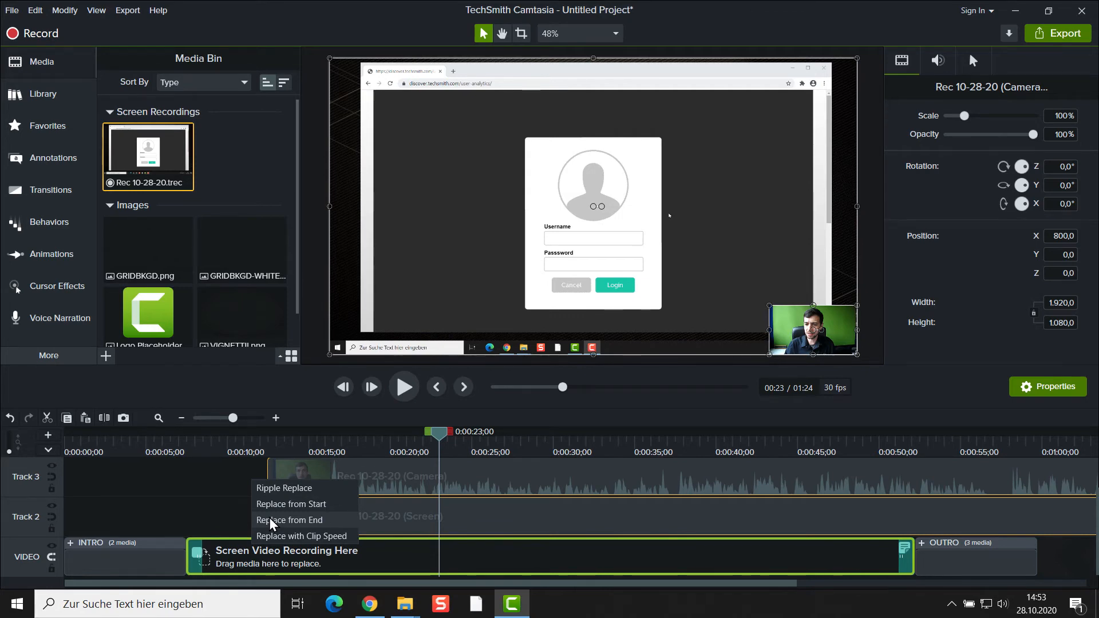
pyautogui.click(298, 490)
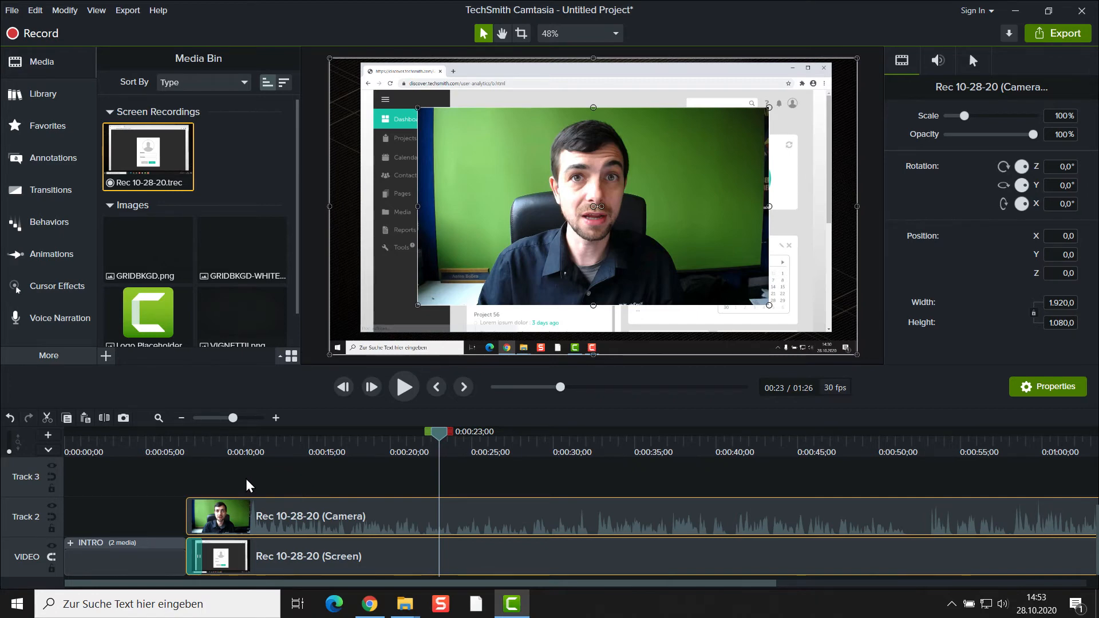
# Step: Scale the camera clip down to about 26% and place it in the lower-left corner of the canvas
pyautogui.click(185, 450)
pyautogui.moveTo(217, 456); pyautogui.dragTo(379, 456)
pyautogui.click(565, 195)
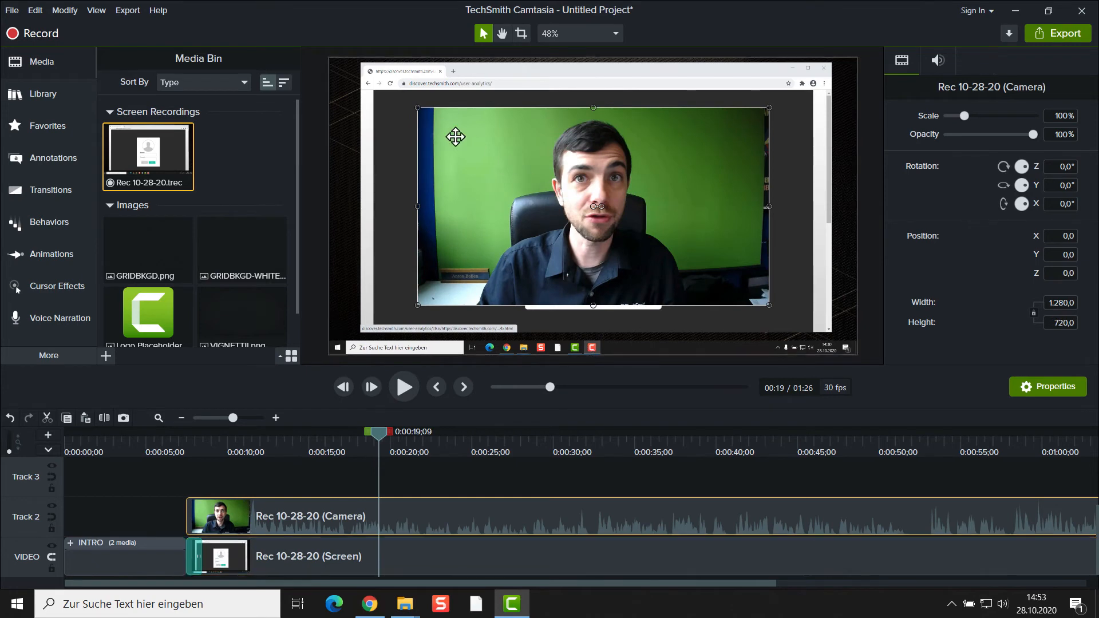
pyautogui.moveTo(417, 108); pyautogui.dragTo(389, 288)
pyautogui.moveTo(455, 285); pyautogui.dragTo(422, 303)
# Step: Preview the recording with the resized camera clip across the timeline
pyautogui.moveTo(380, 433); pyautogui.dragTo(202, 450)
pyautogui.click(181, 418)
pyautogui.moveTo(89, 433); pyautogui.dragTo(218, 462)
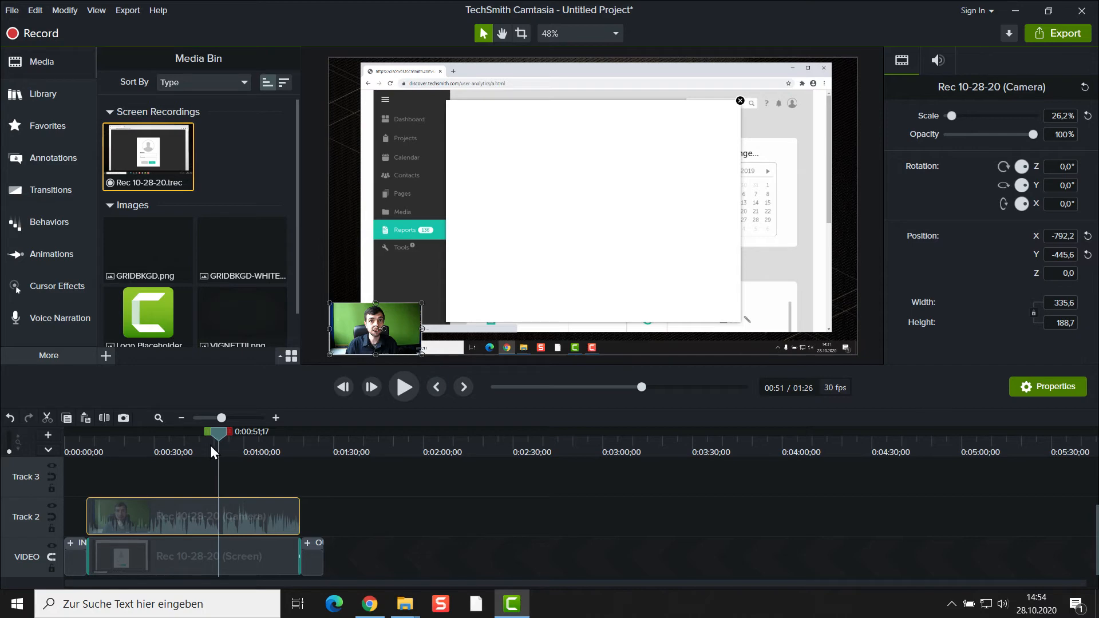
# Step: Inspect the Fade transition at the start of the screen recording clip and preview it from the intro
pyautogui.click(119, 552)
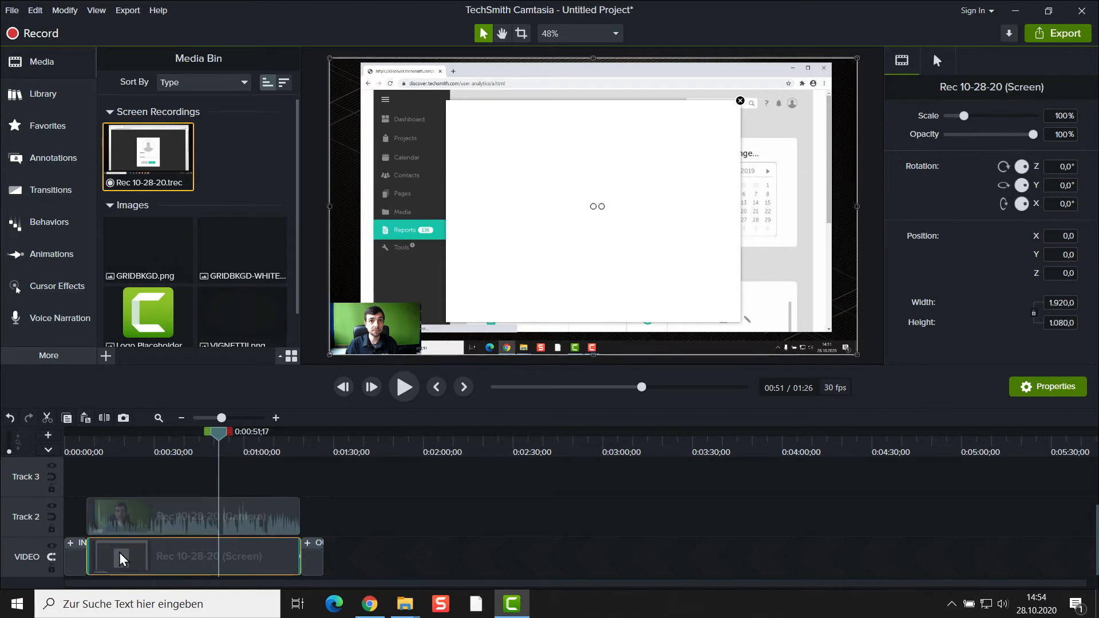
pyautogui.click(87, 444)
pyautogui.click(277, 418)
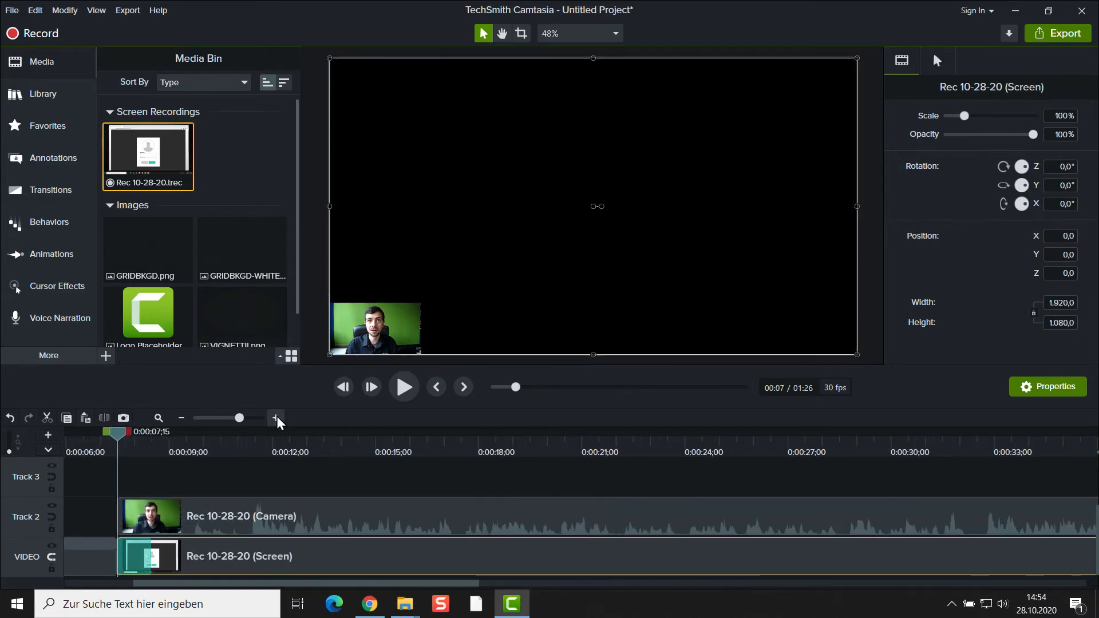
pyautogui.click(143, 559)
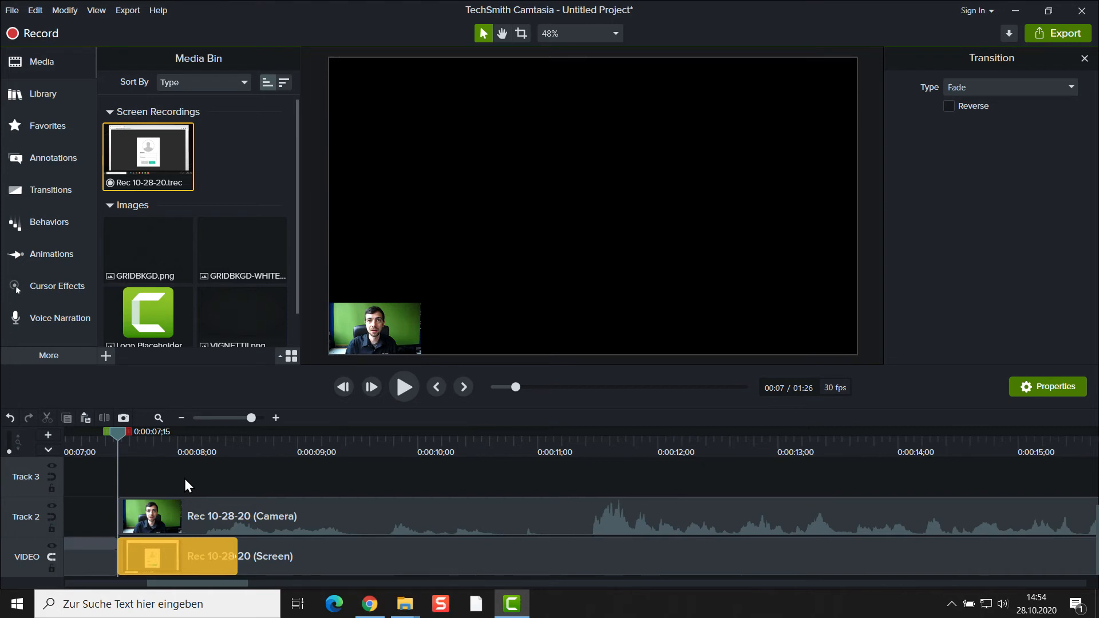
pyautogui.moveTo(117, 434); pyautogui.dragTo(332, 467)
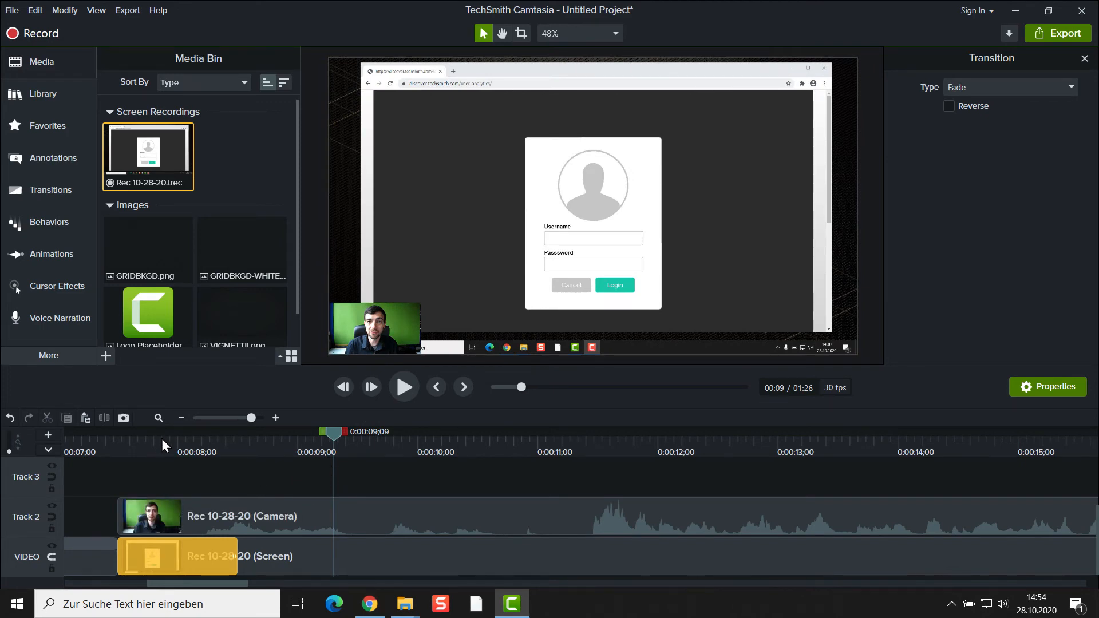
pyautogui.moveTo(162, 438); pyautogui.dragTo(127, 433)
# Step: Change the title of the INTRO group to "Screencast #007"
pyautogui.click(180, 418)
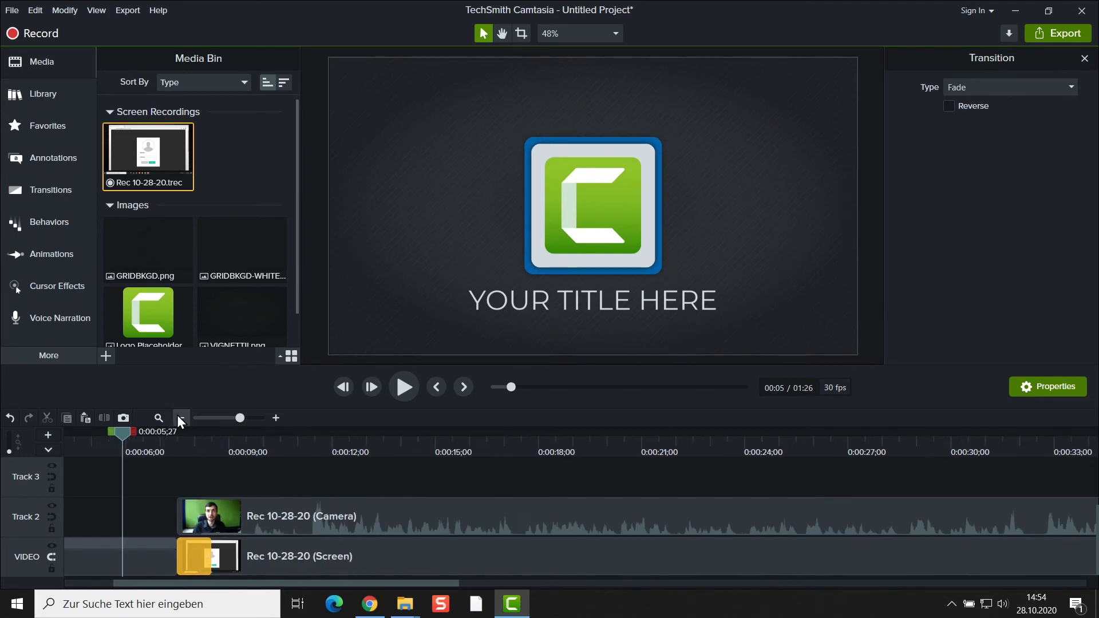
pyautogui.moveTo(115, 582); pyautogui.dragTo(66, 579)
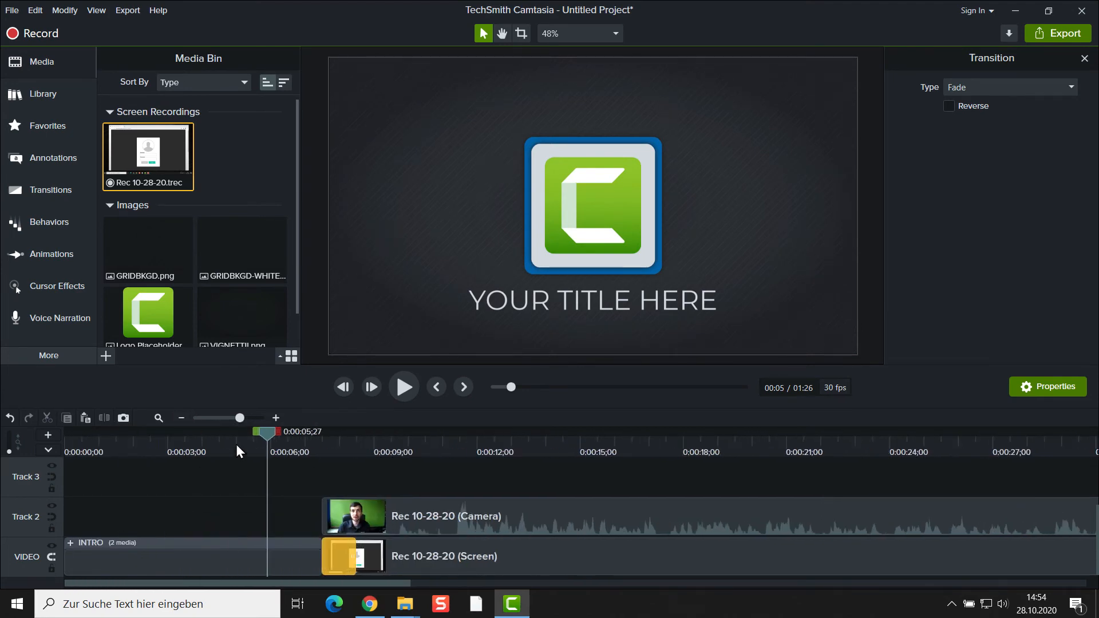
pyautogui.moveTo(266, 434); pyautogui.dragTo(258, 434)
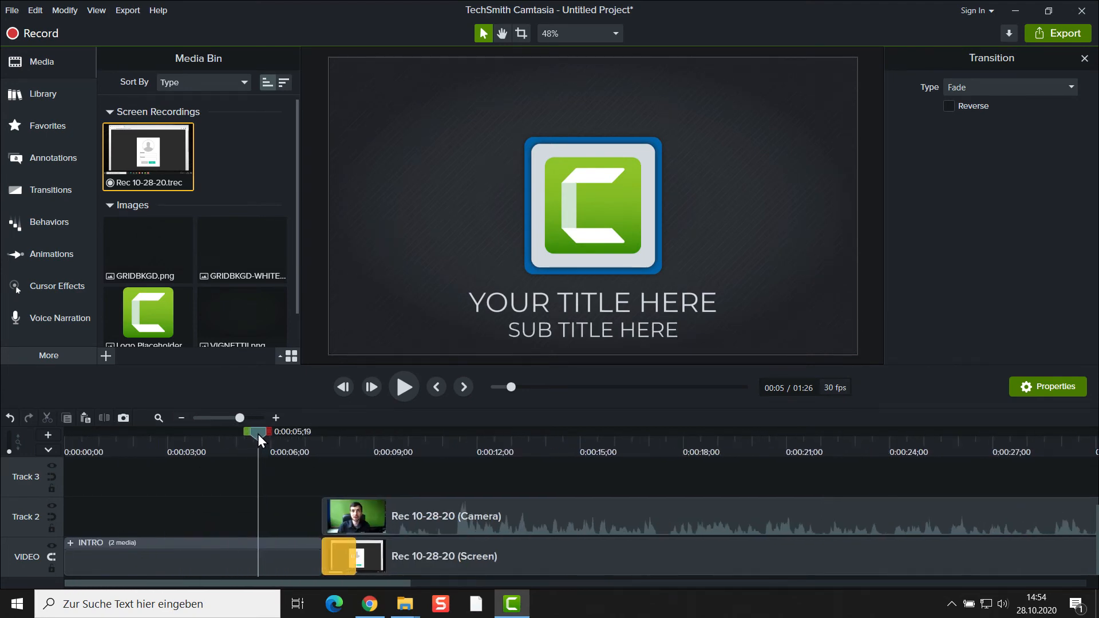
pyautogui.click(249, 560)
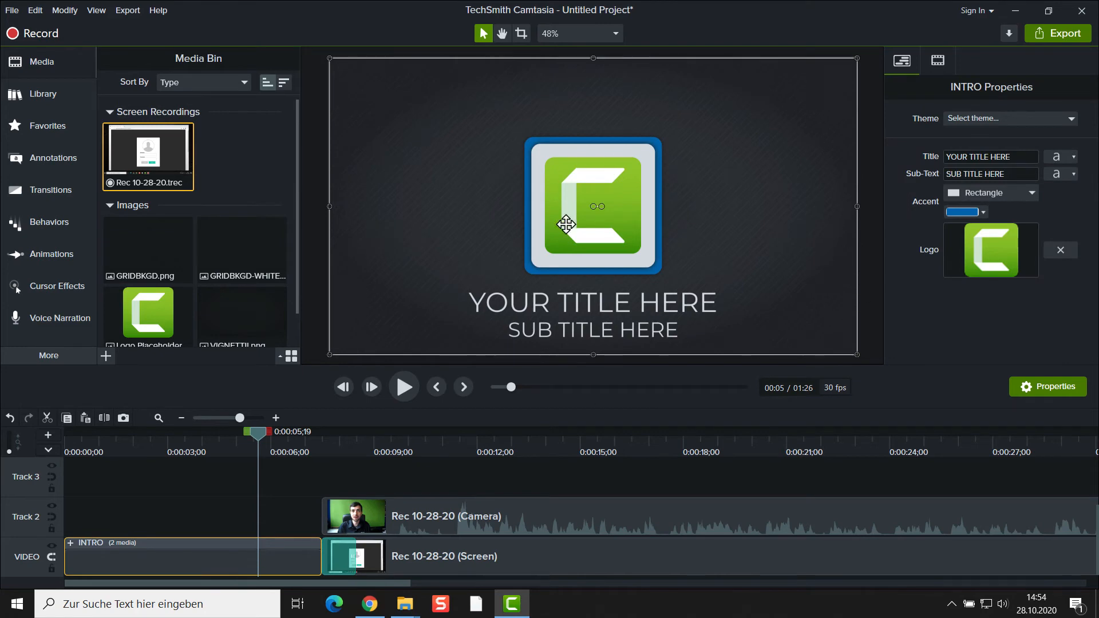
pyautogui.click(980, 157)
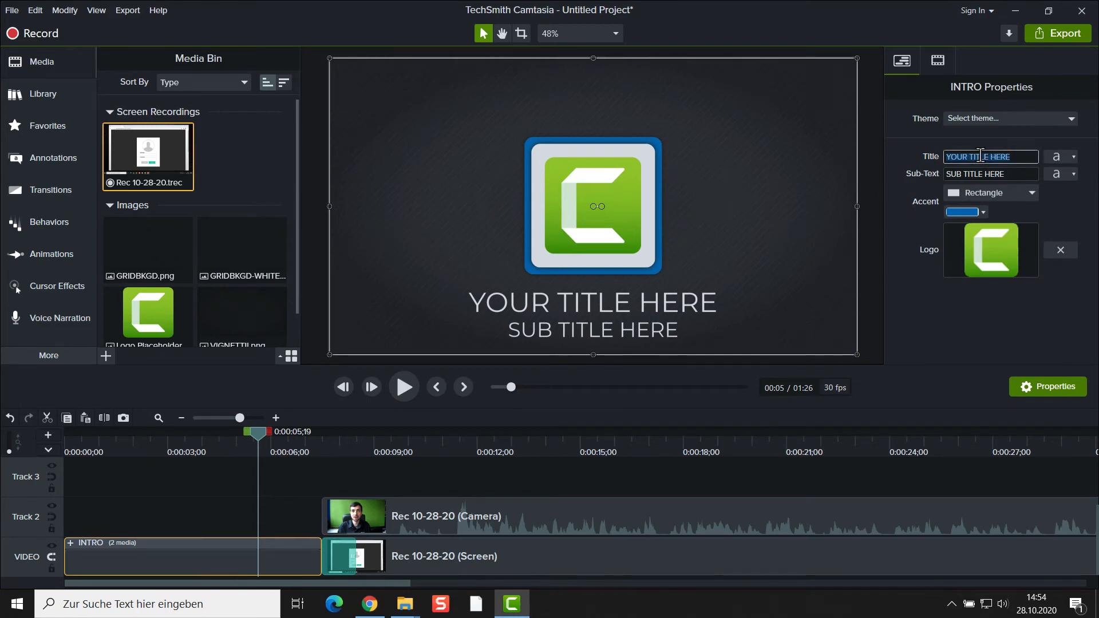
pyautogui.write('Screencast #007')
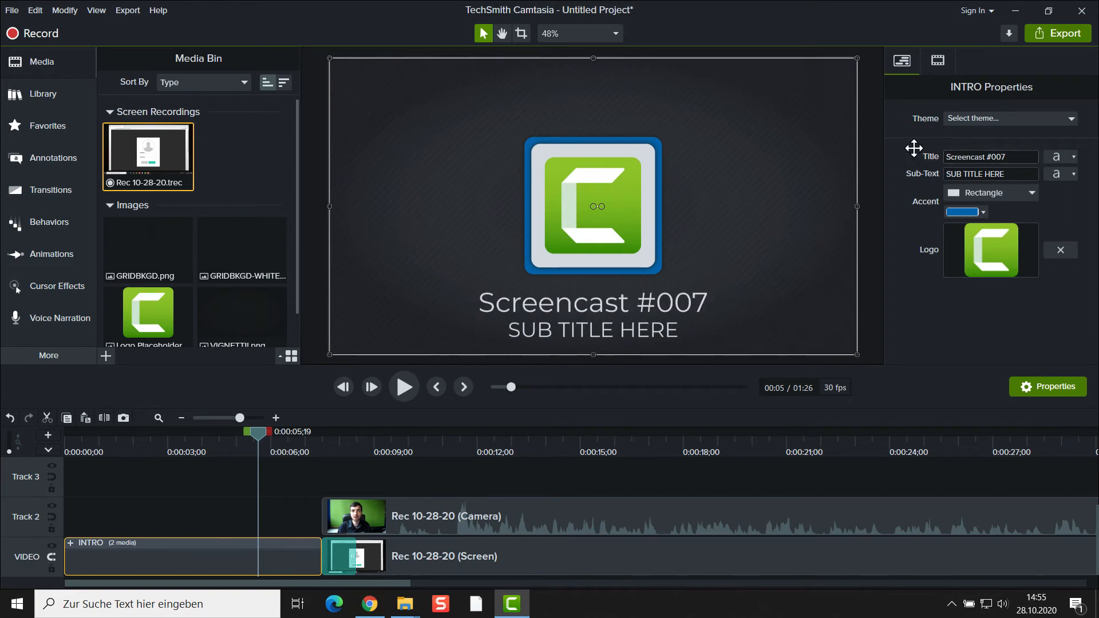
pyautogui.press('Return')
# Step: Apply the ACME theme to the INTRO group and preview it into the screen recording
pyautogui.click(1013, 118)
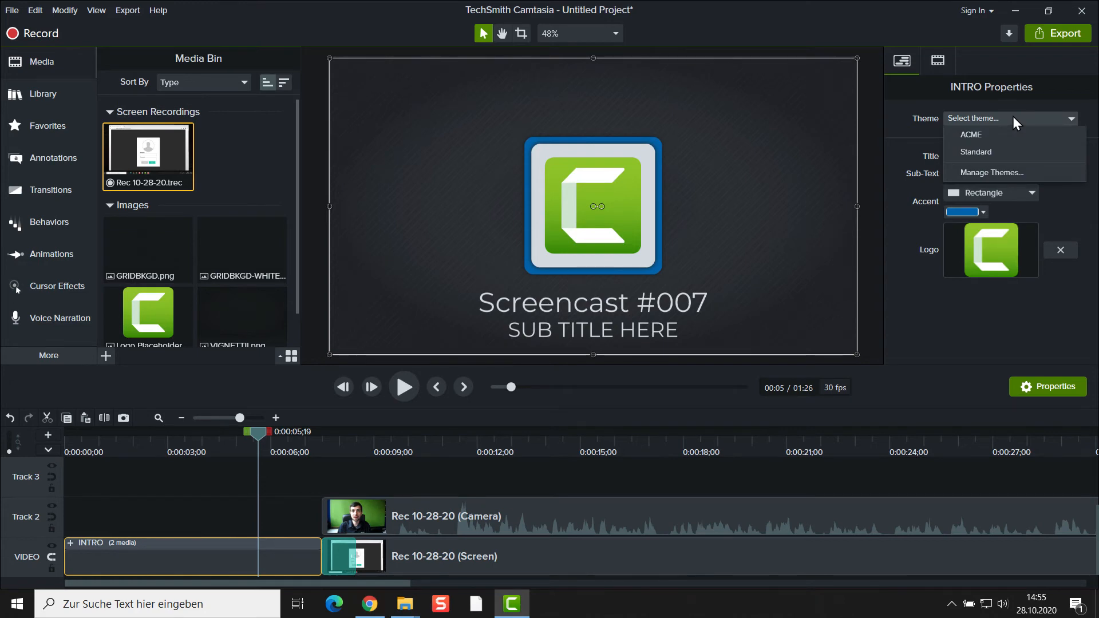
pyautogui.click(969, 134)
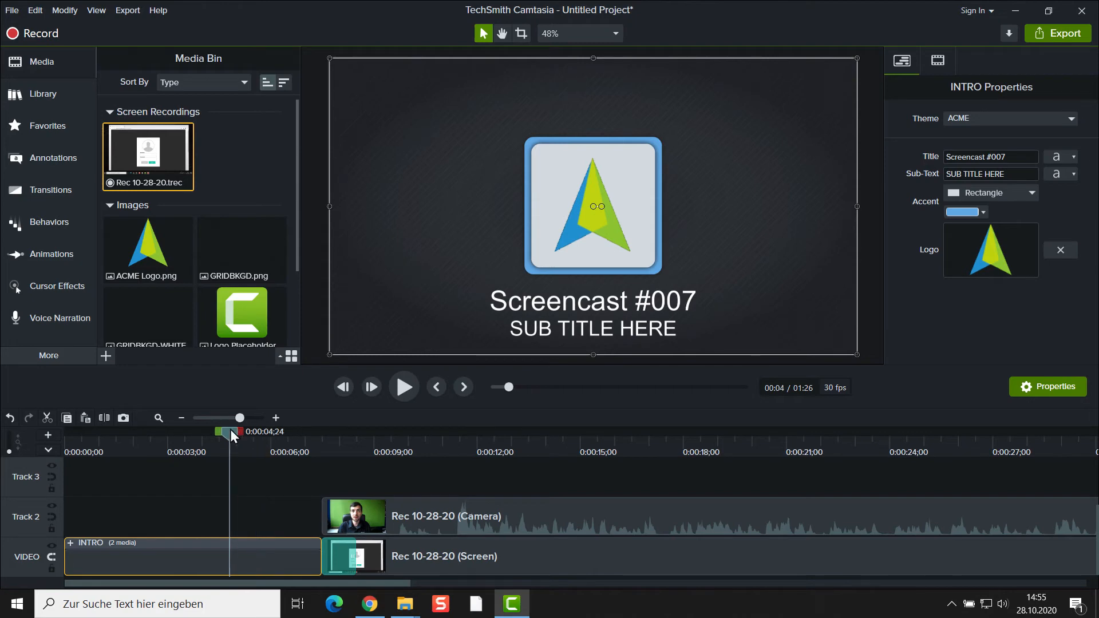
pyautogui.moveTo(232, 431); pyautogui.dragTo(561, 448)
# Step: Apply the ACME theme to the OUTRO group at the end of the timeline
pyautogui.click(181, 418)
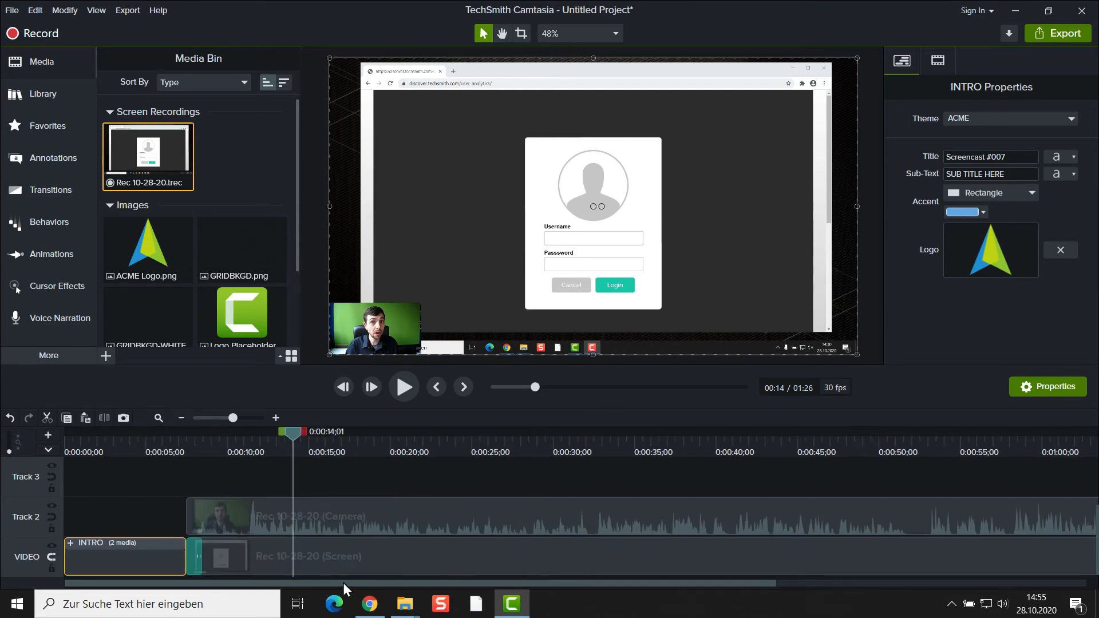
pyautogui.moveTo(343, 582); pyautogui.dragTo(675, 577)
pyautogui.moveTo(869, 446); pyautogui.dragTo(986, 466)
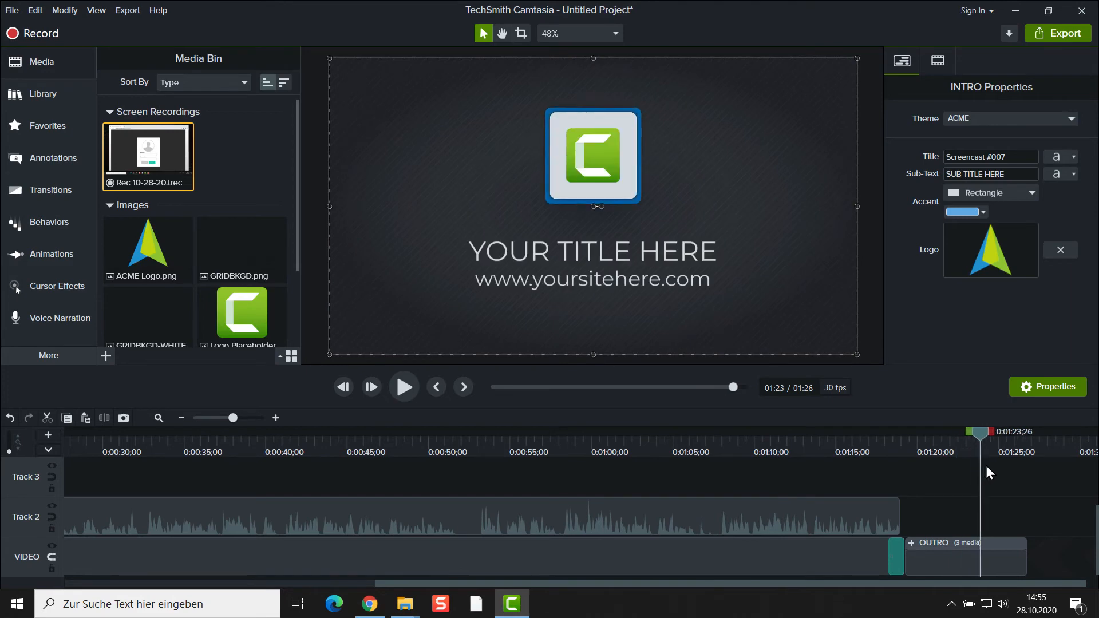
pyautogui.click(639, 245)
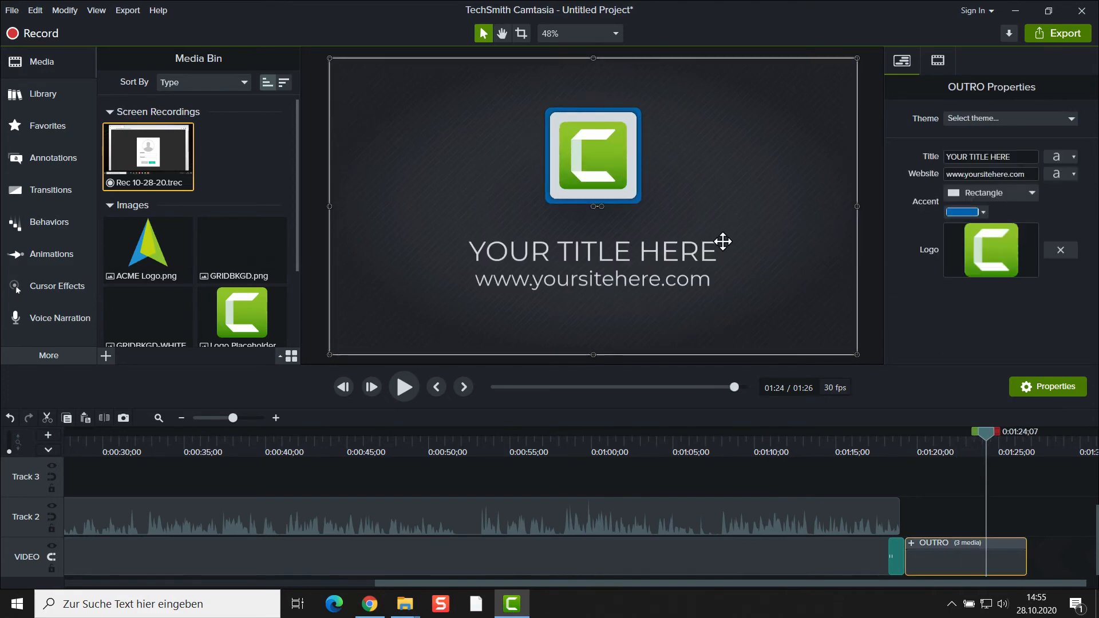
pyautogui.click(986, 116)
pyautogui.click(988, 133)
pyautogui.click(944, 484)
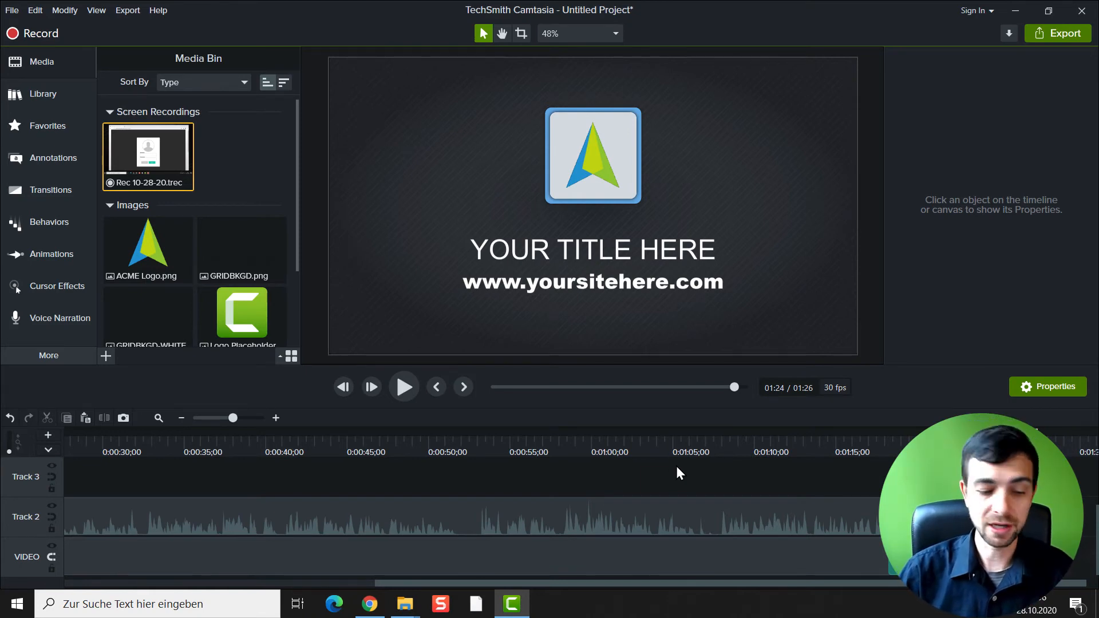
# Step: Start a new project without saving the current one and place the Intro - ACME library asset at the start of Track 1
pyautogui.hotkey('ctrl', 'n')
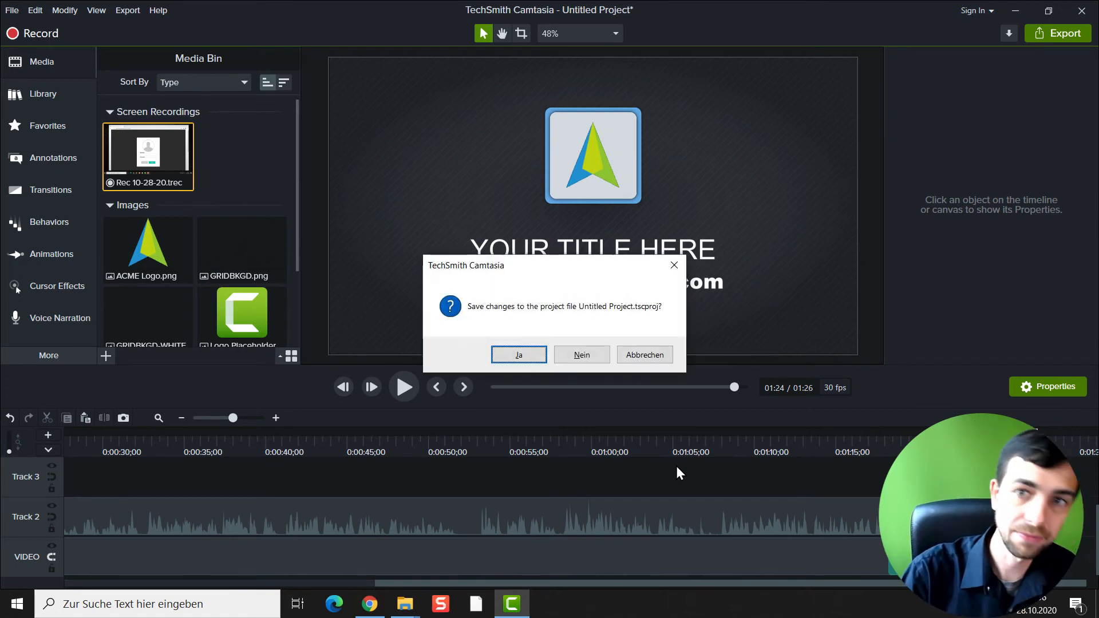
pyautogui.press('n')
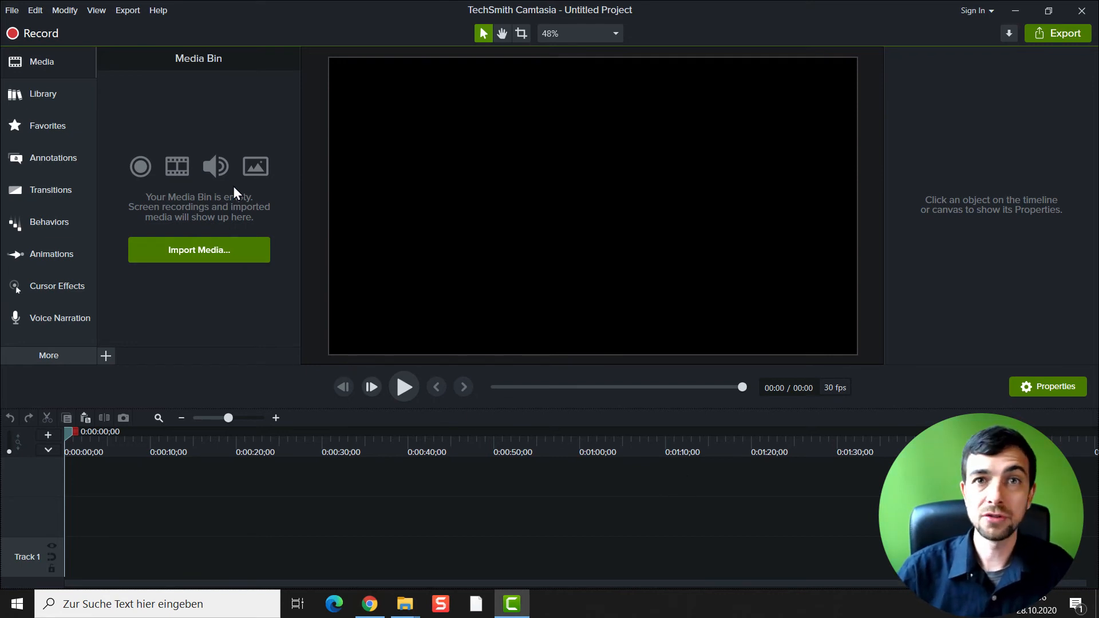
pyautogui.click(49, 93)
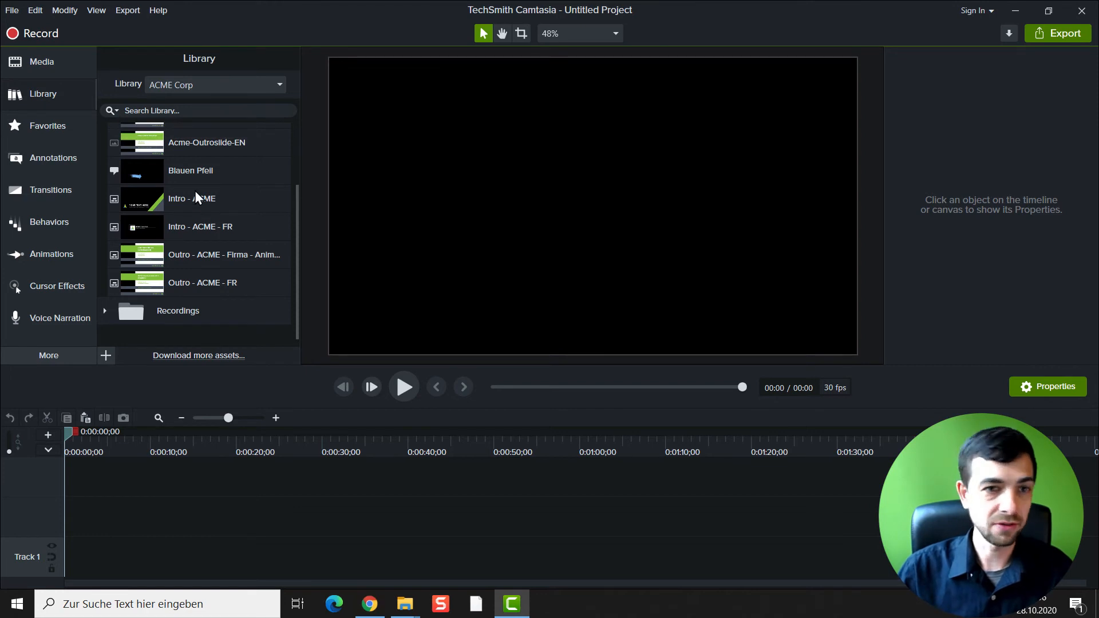
pyautogui.scroll(2, 212, 217)
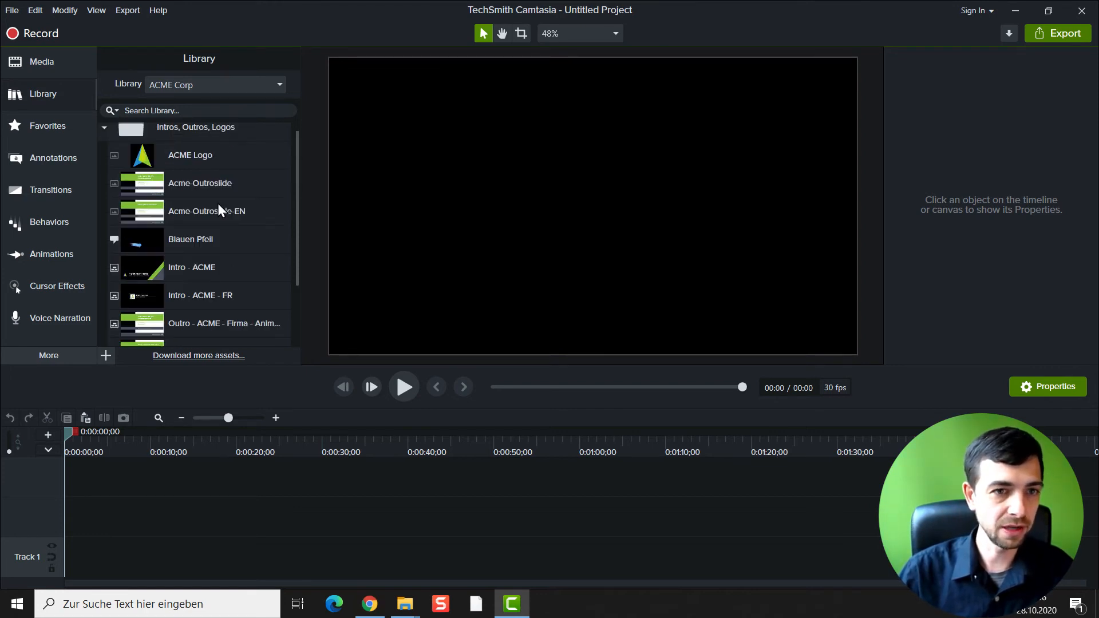
pyautogui.moveTo(216, 264); pyautogui.dragTo(101, 561)
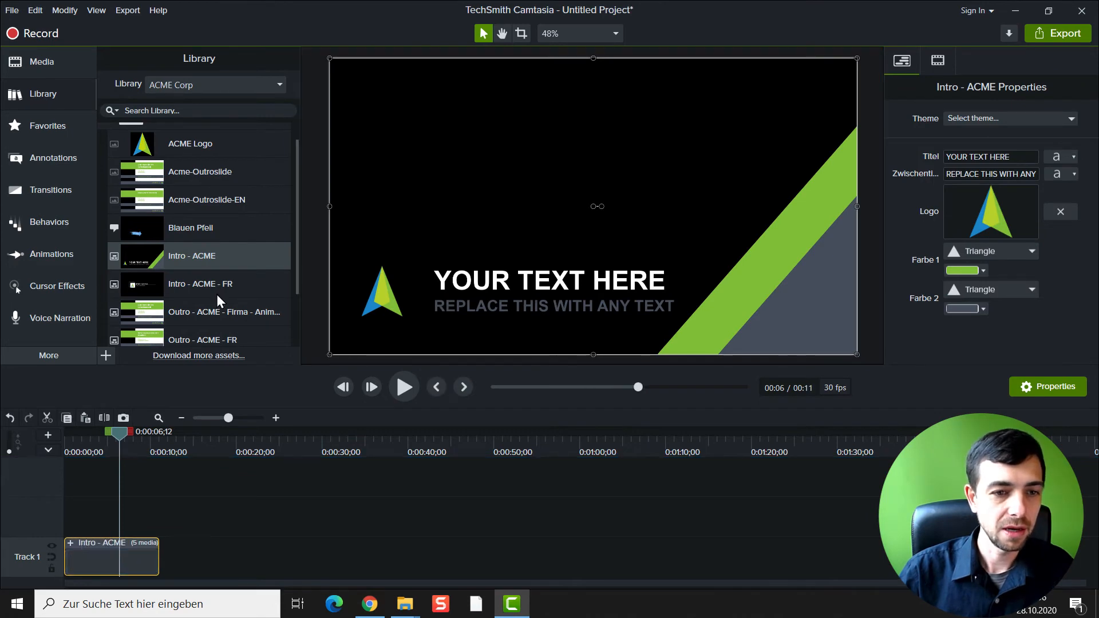
# Step: Place the Acme-Outroslide-EN library asset on Track 1 at about 1:24, leaving space after the intro
pyautogui.scroll(-1, 204, 259)
pyautogui.scroll(-1, 205, 258)
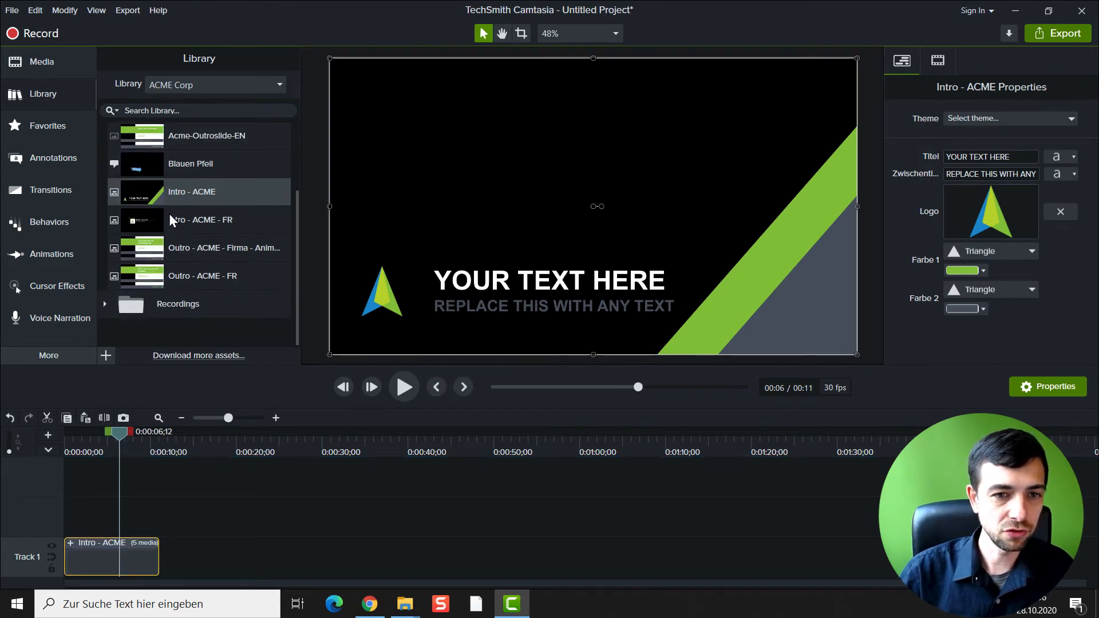
pyautogui.moveTo(136, 246)
pyautogui.mouseDown()
pyautogui.moveTo(189, 245)
pyautogui.moveTo(158, 247)
pyautogui.mouseUp()
pyautogui.moveTo(139, 132); pyautogui.dragTo(792, 559)
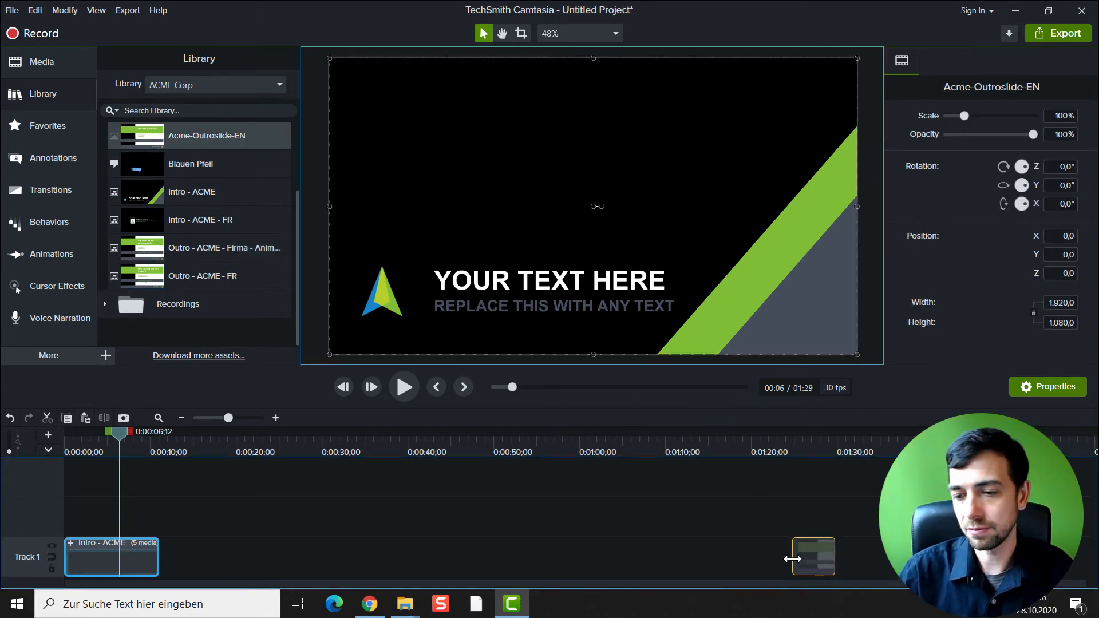
# Step: Add a placeholder to the timeline and shift it on Track 2 to begin shortly after the intro
pyautogui.click(317, 439)
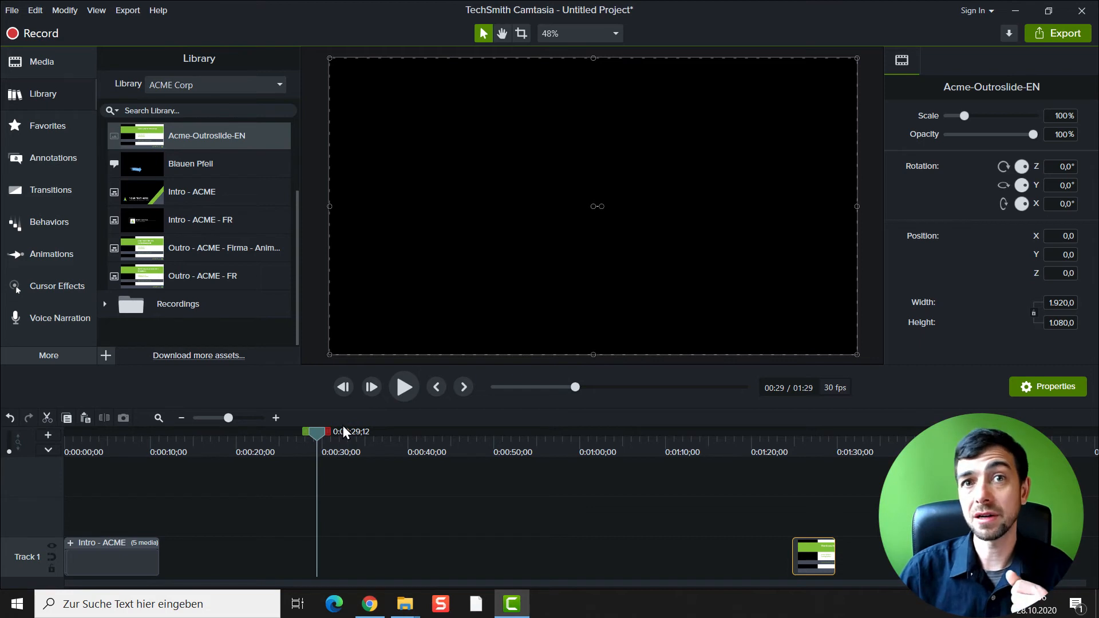
pyautogui.rightClick(323, 555)
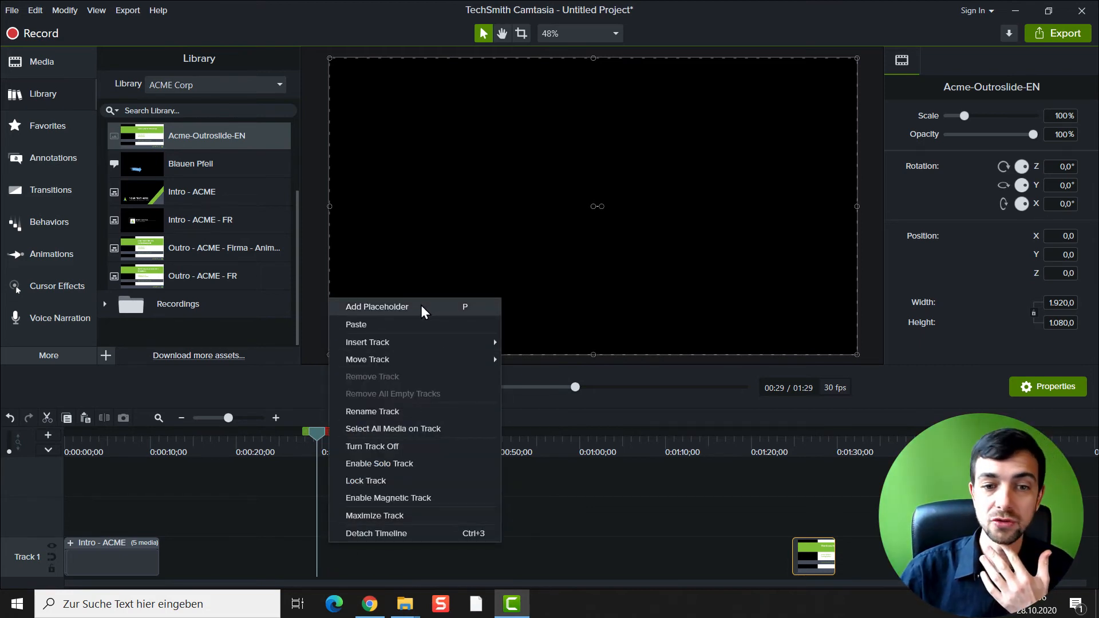
pyautogui.click(464, 308)
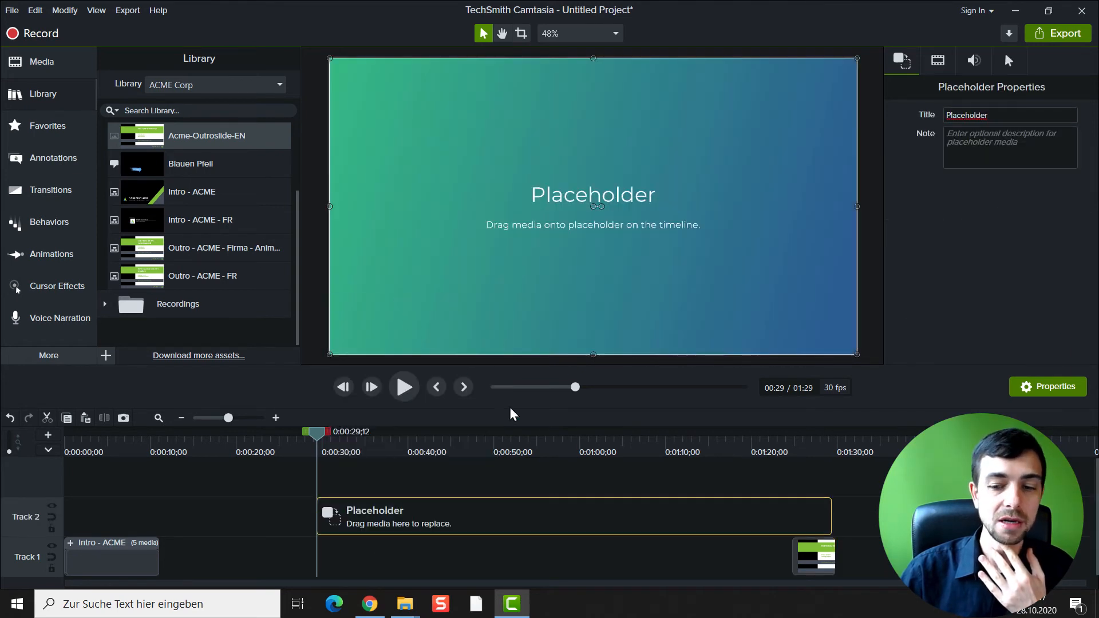
pyautogui.moveTo(547, 523); pyautogui.dragTo(427, 513)
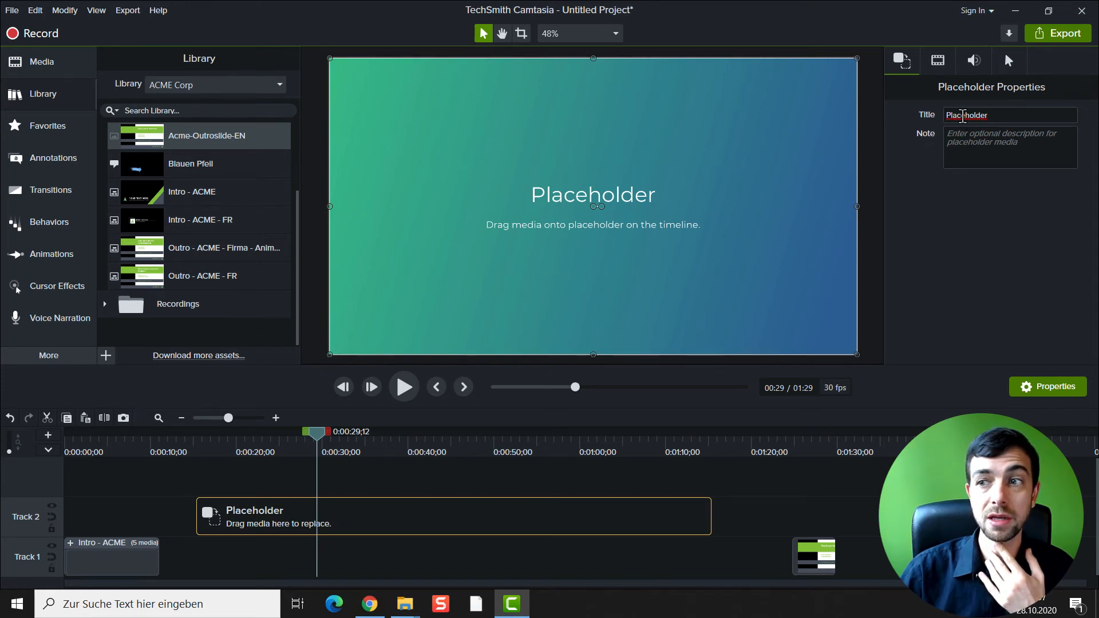
# Step: Title the placeholder "Add basic screen recording here" and leave its note empty
pyautogui.doubleClick(964, 116)
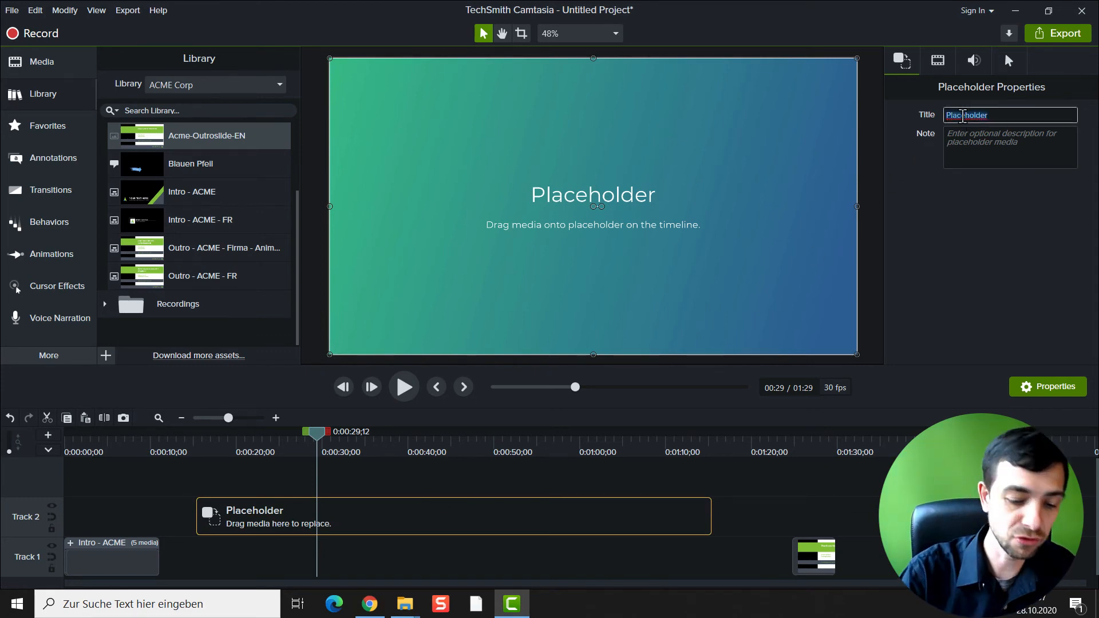
pyautogui.write('Add')
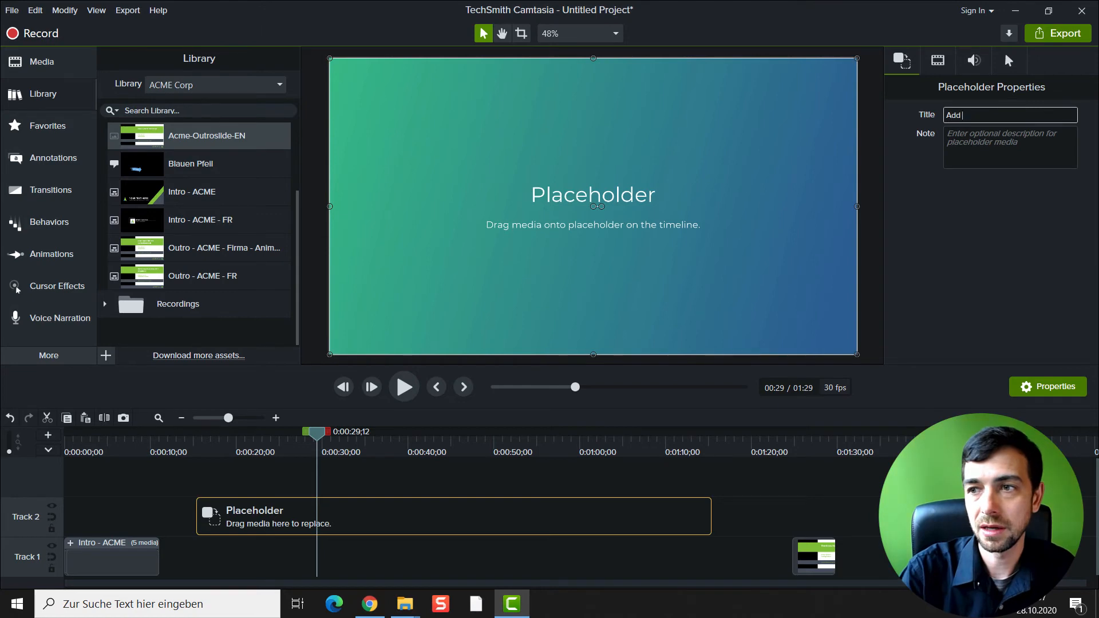
pyautogui.write(' basic scree')
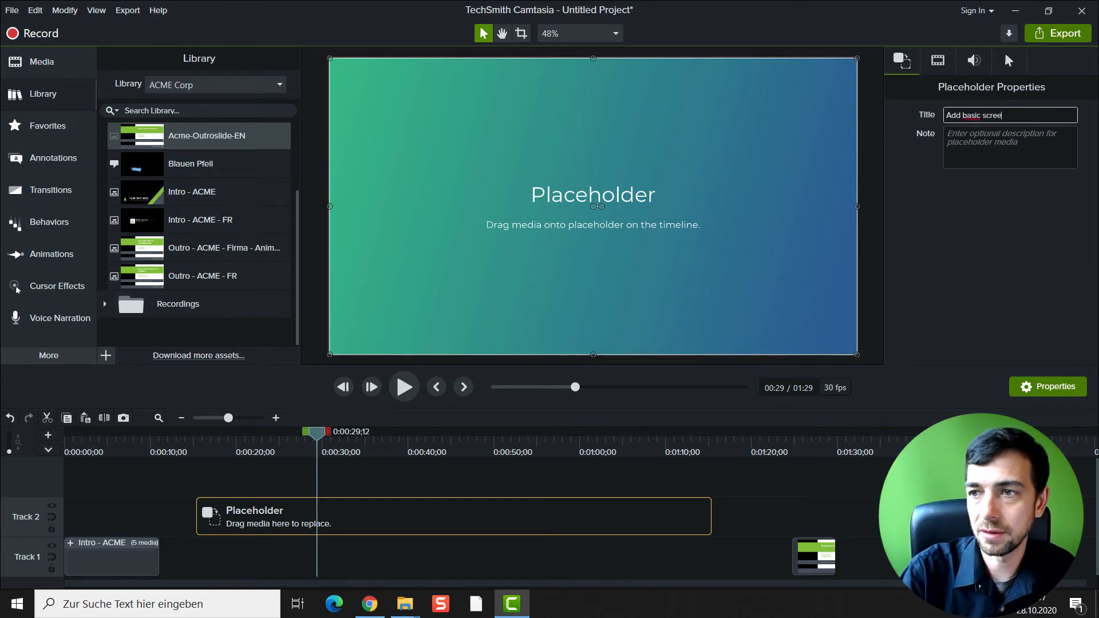
pyautogui.write('n recording here')
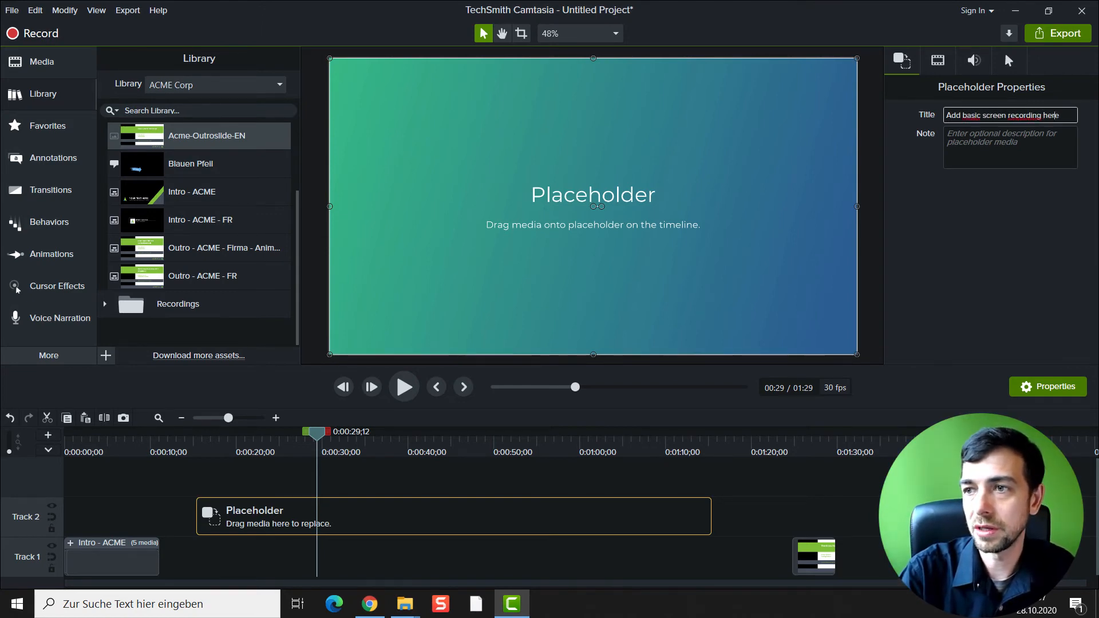
pyautogui.click(1005, 153)
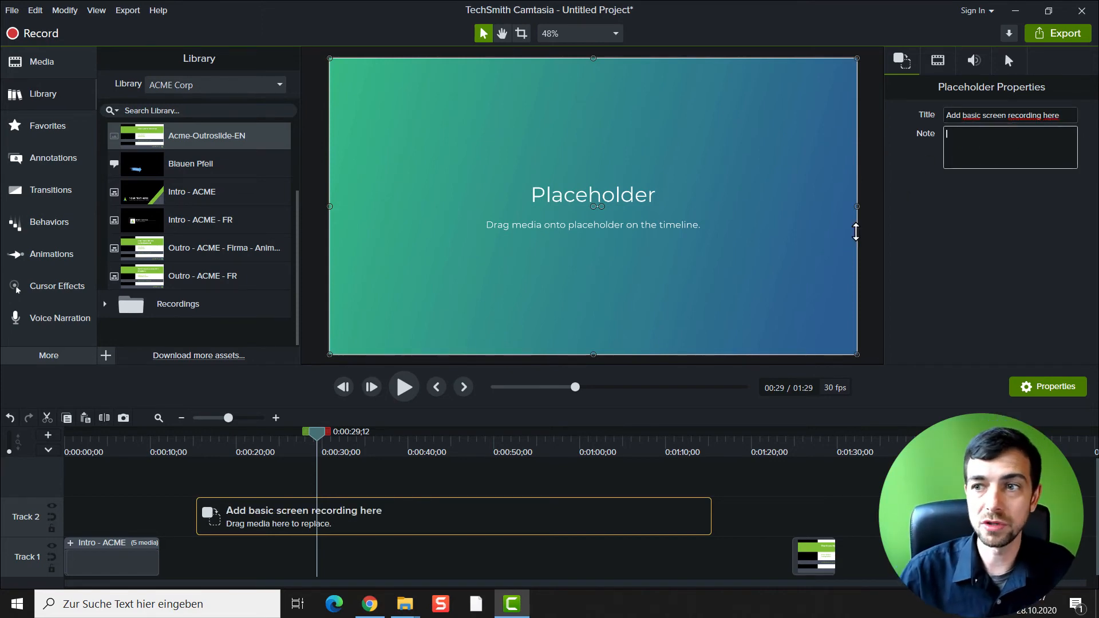
pyautogui.click(514, 476)
# Step: Move the screen recording placeholder to Track 1, shorten it to about 42 seconds and snap it to the end of the intro
pyautogui.moveTo(515, 524); pyautogui.dragTo(498, 567)
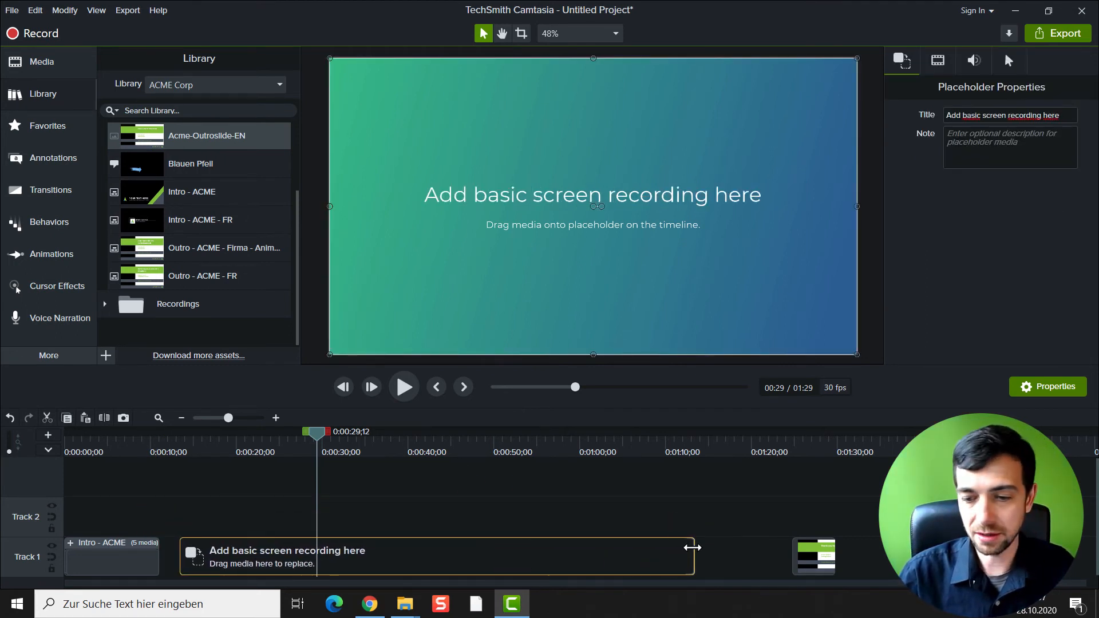
pyautogui.moveTo(694, 550); pyautogui.dragTo(543, 555)
pyautogui.moveTo(428, 556); pyautogui.dragTo(380, 553)
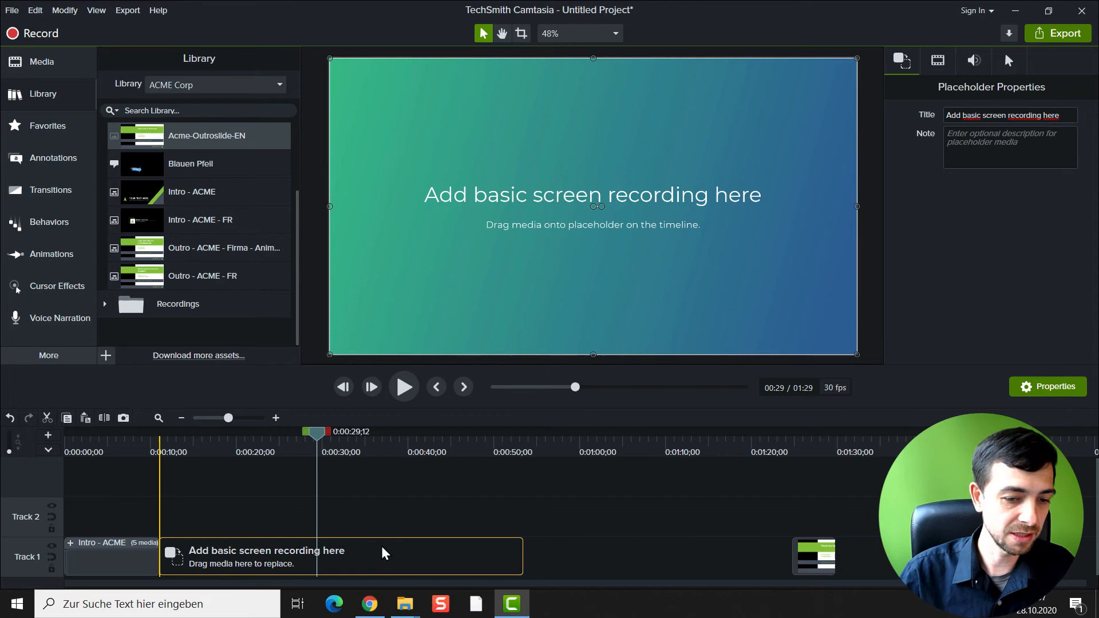
# Step: Add a second placeholder to the timeline and title it "Summary"
pyautogui.click(582, 547)
pyautogui.rightClick(585, 555)
pyautogui.click(652, 299)
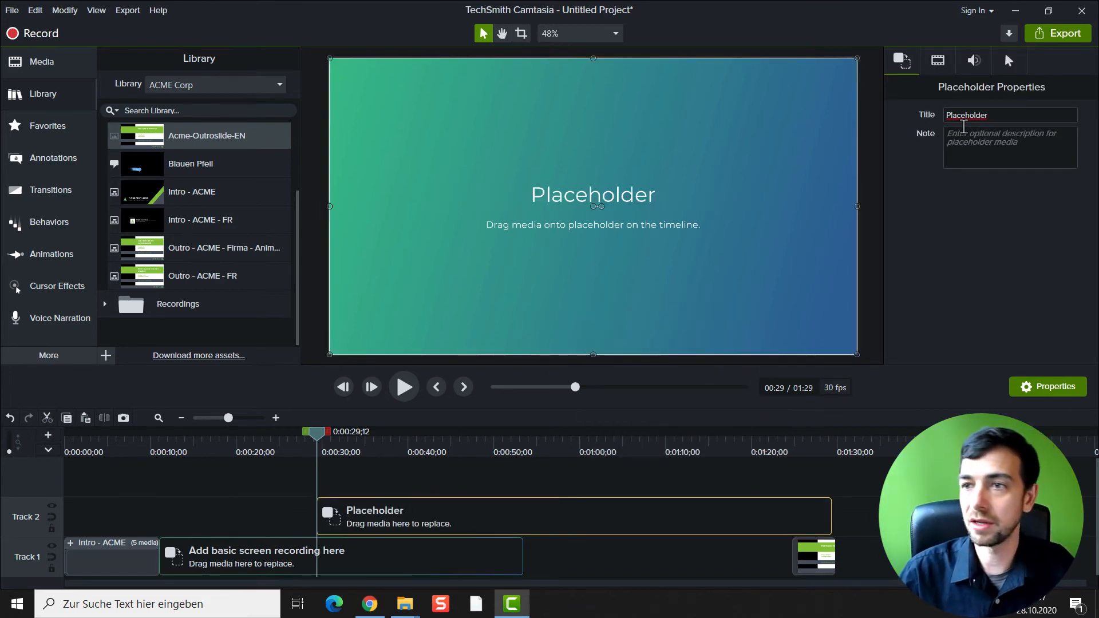
pyautogui.doubleClick(970, 115)
pyautogui.write('Summar')
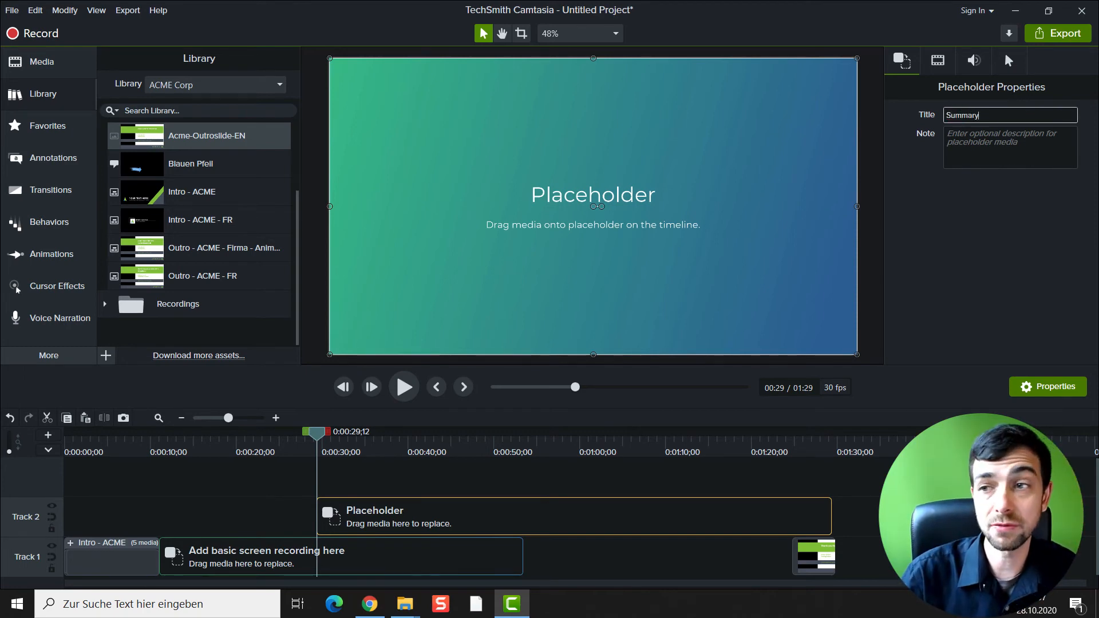
pyautogui.write('y')
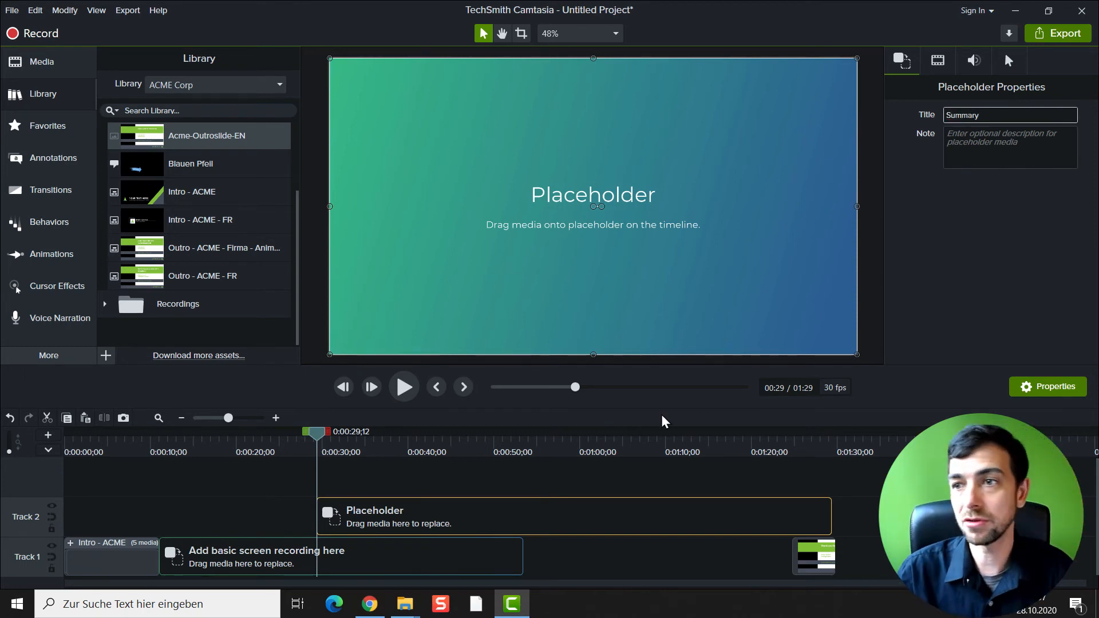
pyautogui.click(518, 479)
# Step: Trim the Summary placeholder to about 26 seconds and place it on Track 1 between the recording placeholder and the outro slide
pyautogui.moveTo(318, 510); pyautogui.dragTo(567, 510)
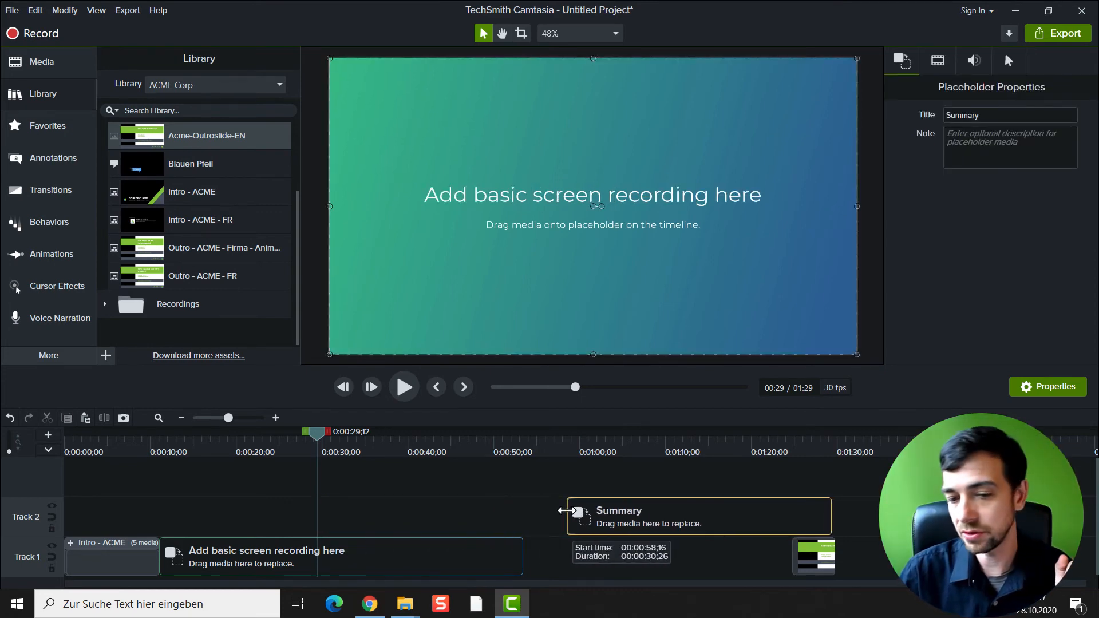
pyautogui.moveTo(716, 516); pyautogui.dragTo(670, 519)
pyautogui.moveTo(790, 511); pyautogui.dragTo(748, 509)
pyautogui.moveTo(630, 522); pyautogui.dragTo(641, 560)
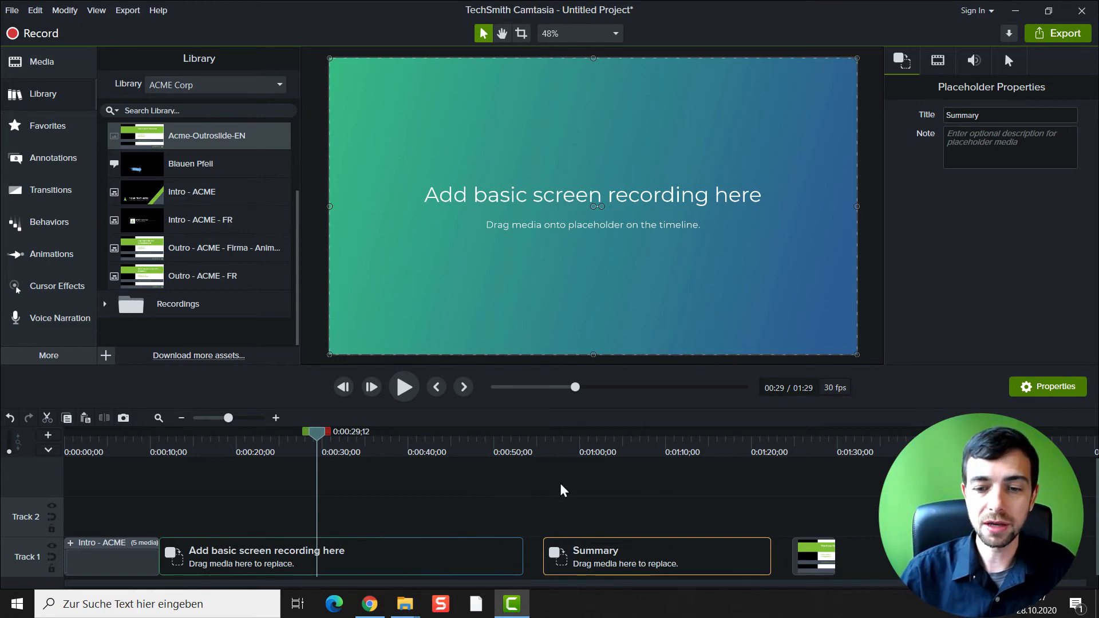
# Step: Preview the template sequence from the intro through the placeholders to the outro slide
pyautogui.click(195, 481)
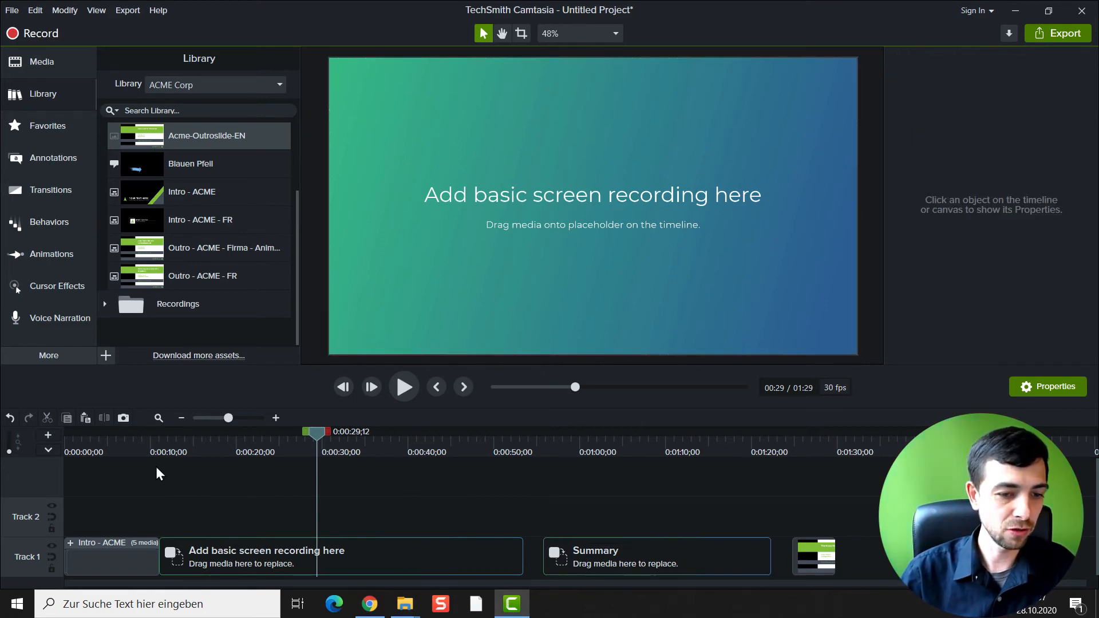
pyautogui.click(129, 448)
pyautogui.moveTo(129, 448); pyautogui.dragTo(807, 467)
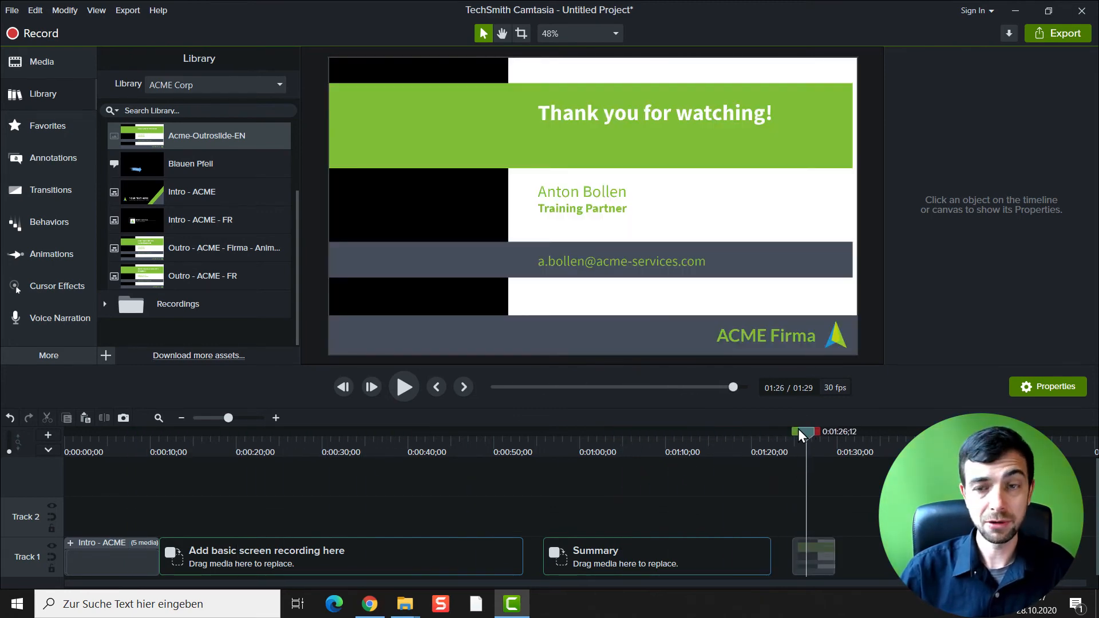
pyautogui.moveTo(779, 443); pyautogui.dragTo(616, 444)
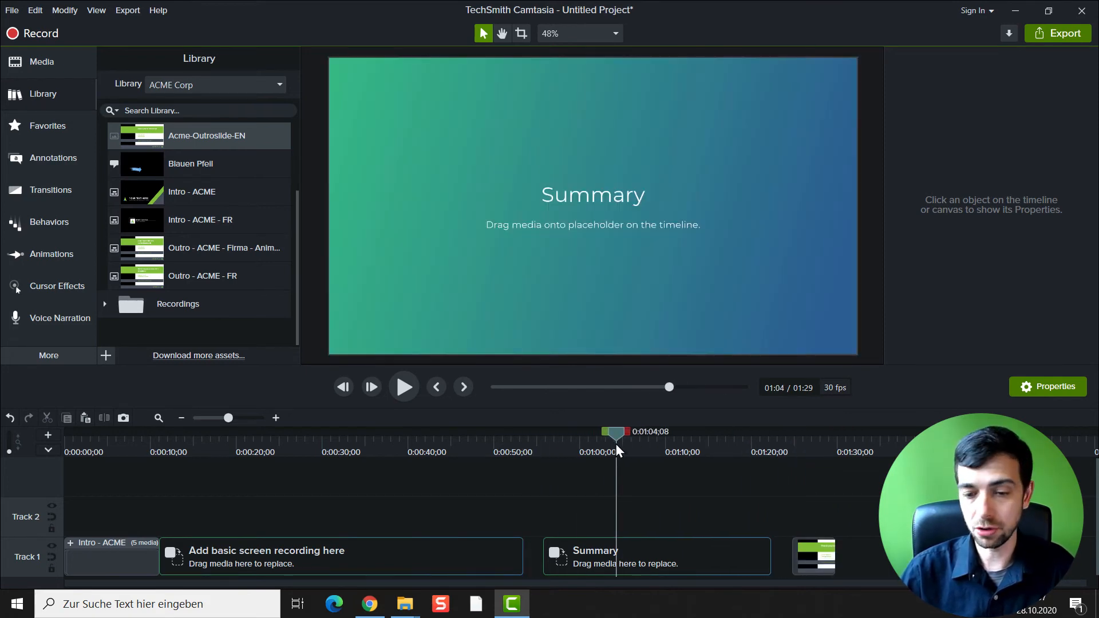
# Step: Enable the magnetic track on Track 1 to close the gaps between its clips
pyautogui.click(664, 562)
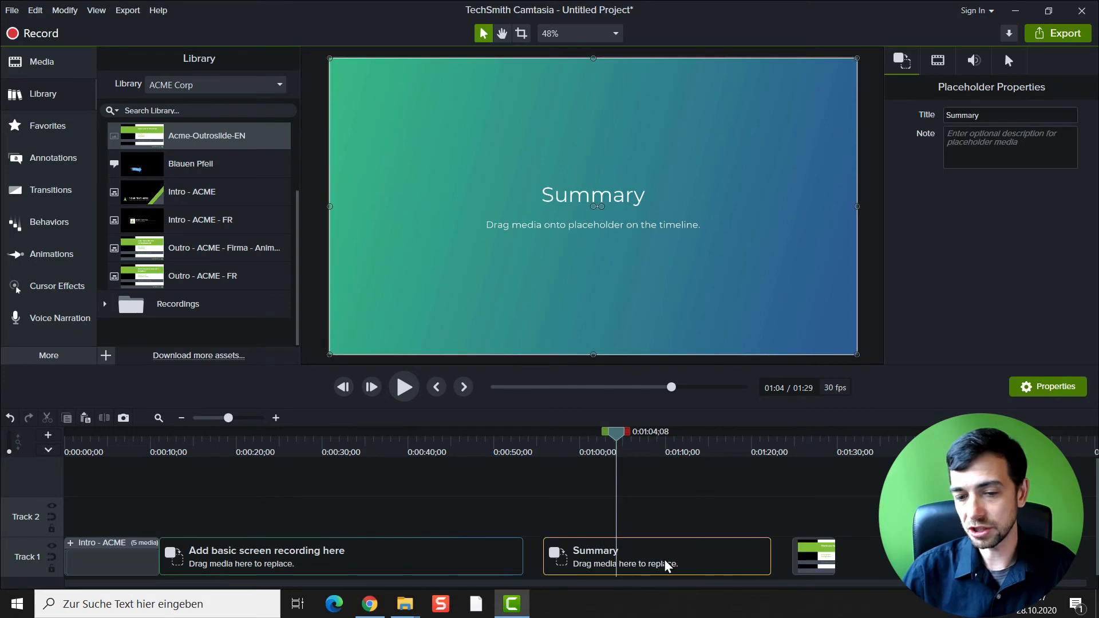
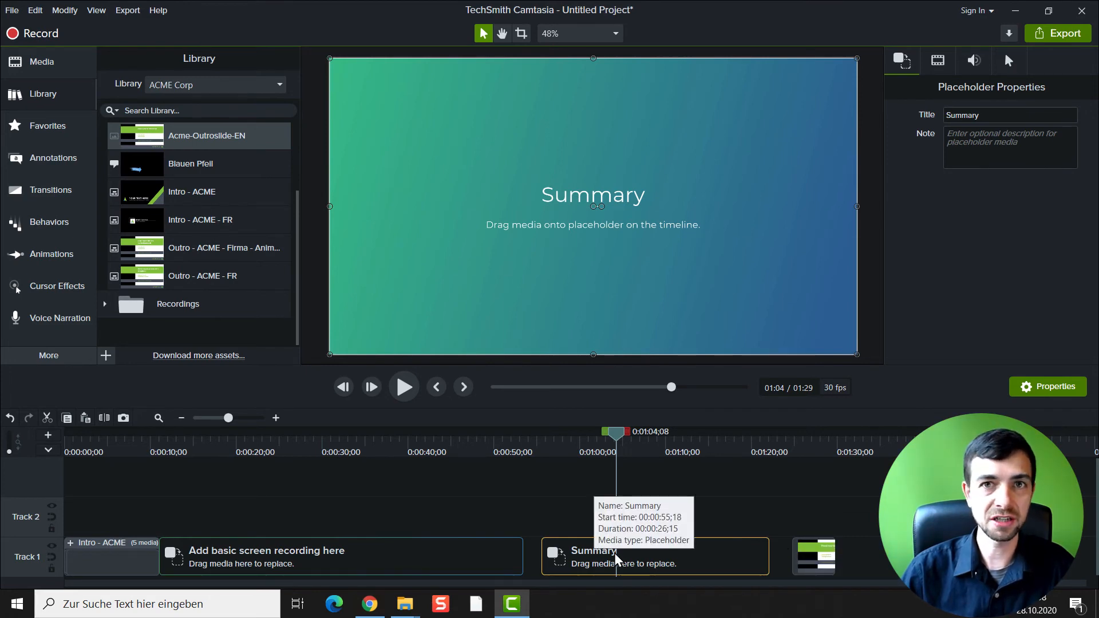
pyautogui.click(53, 557)
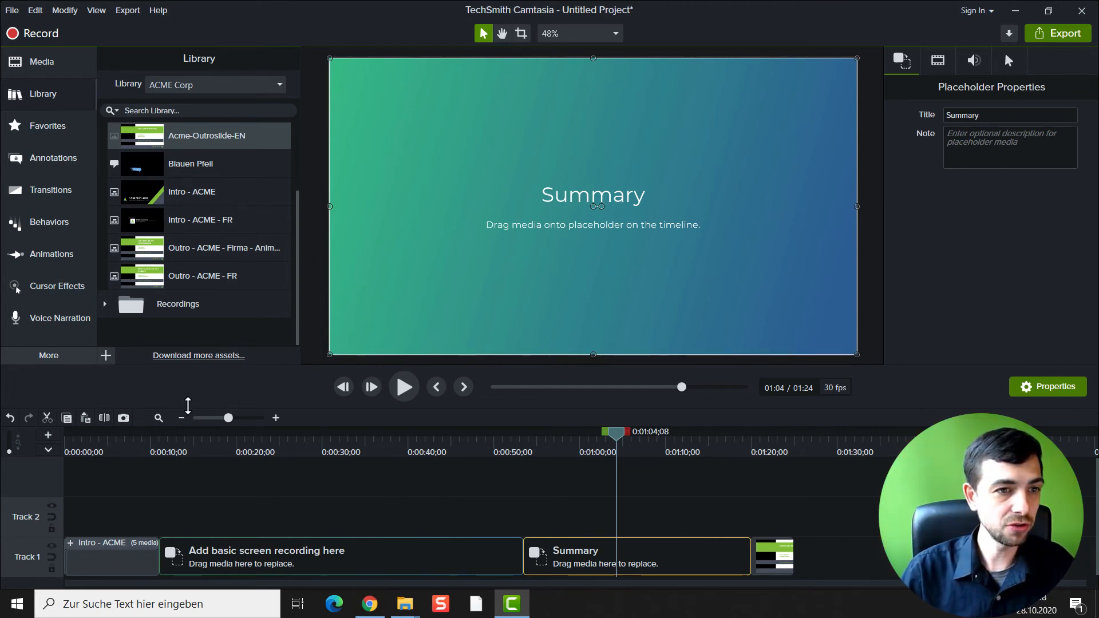
# Step: Add Fade through black after the intro and before the outro, Fade between the placeholders, and the favourite Blue Steel cursor effect on the recording placeholder
pyautogui.click(49, 193)
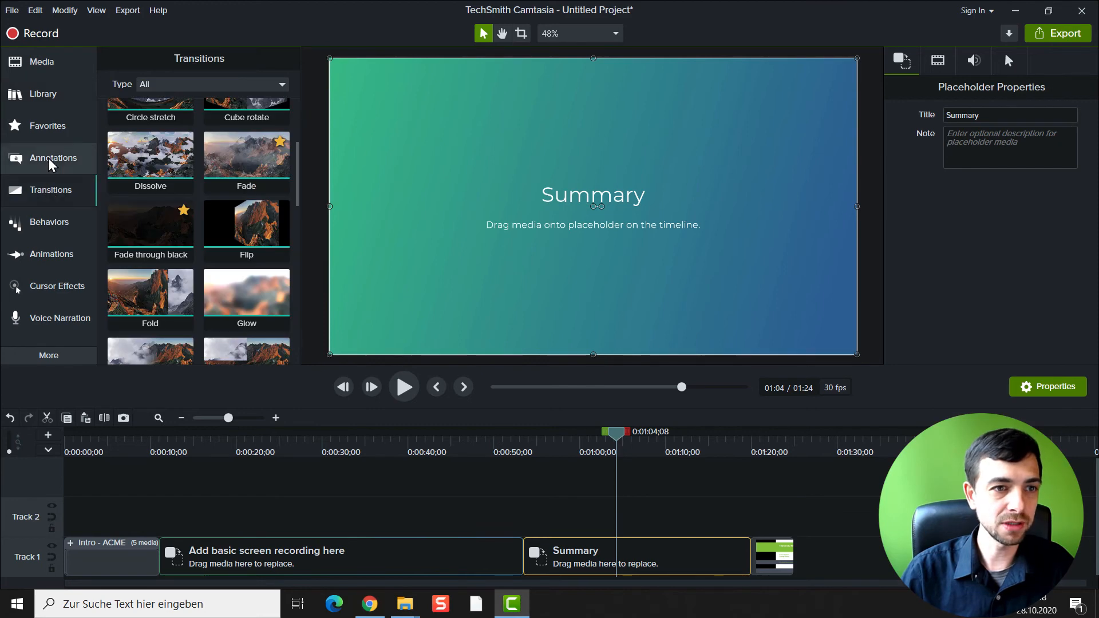
pyautogui.click(49, 127)
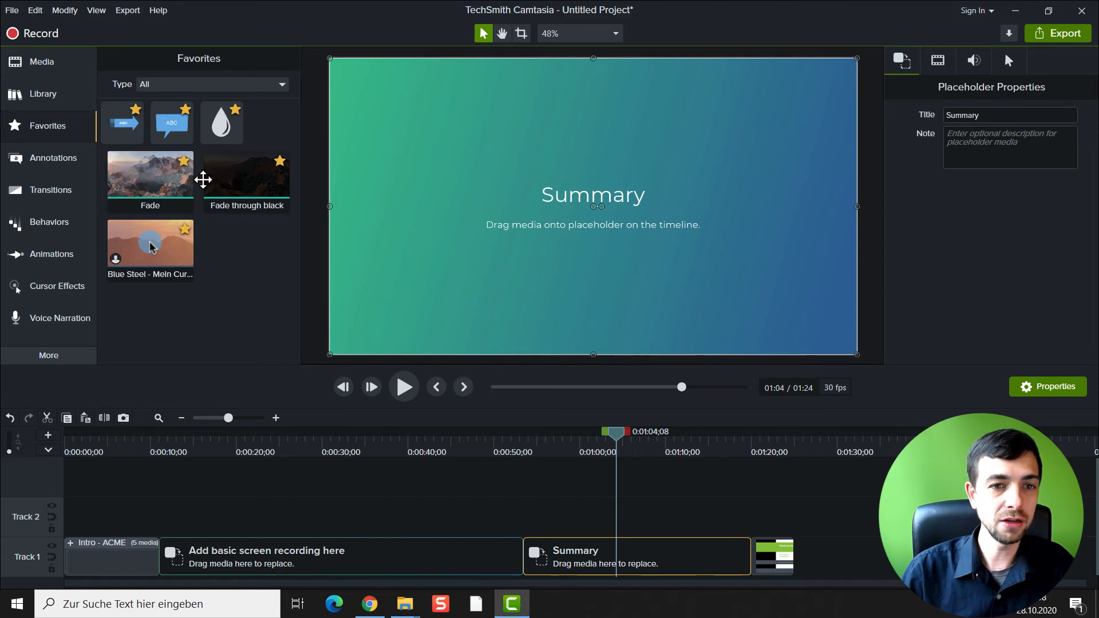
pyautogui.moveTo(235, 177); pyautogui.dragTo(161, 559)
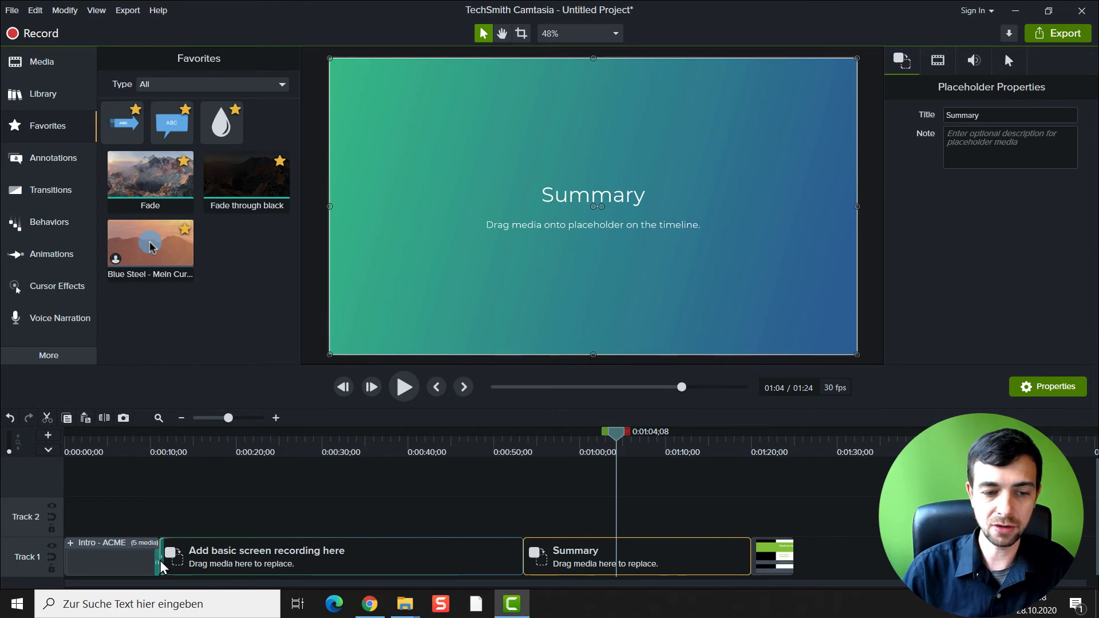
pyautogui.moveTo(142, 184); pyautogui.dragTo(527, 561)
pyautogui.moveTo(238, 179); pyautogui.dragTo(753, 559)
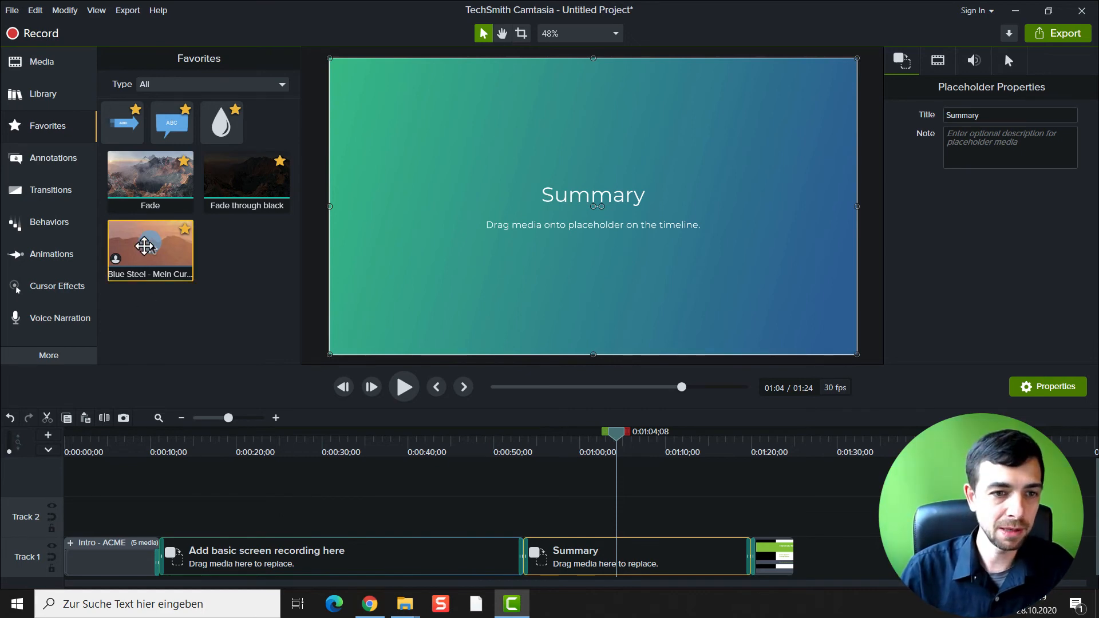
pyautogui.moveTo(147, 246); pyautogui.dragTo(239, 563)
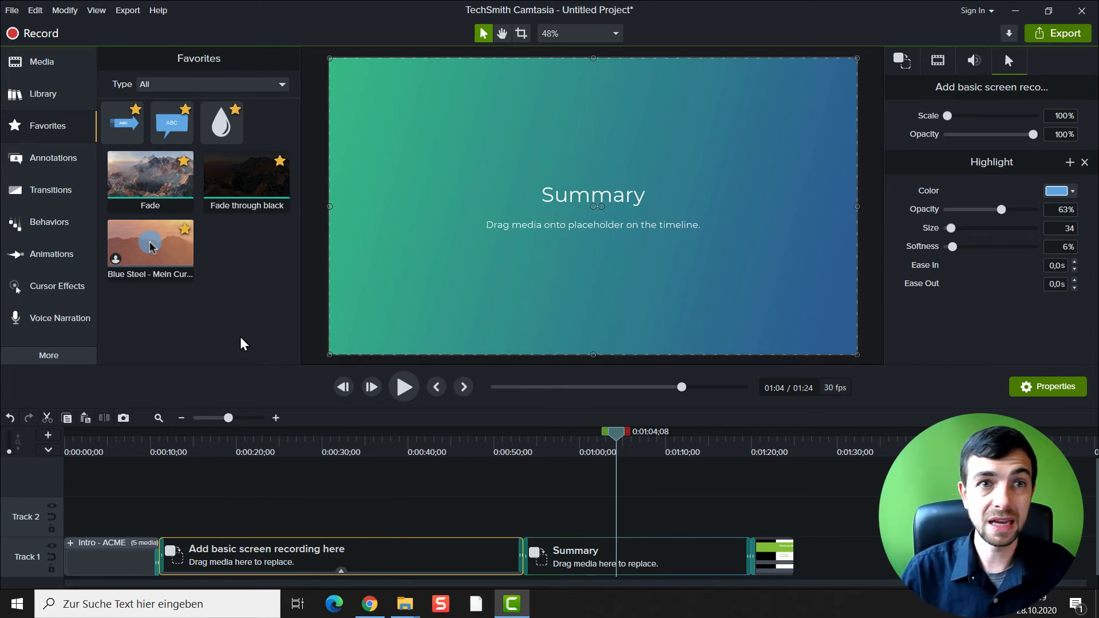
# Step: Move the playhead into the intro, at about 7 seconds, and save the project as a template named "ACME-Screencast"
pyautogui.click(134, 453)
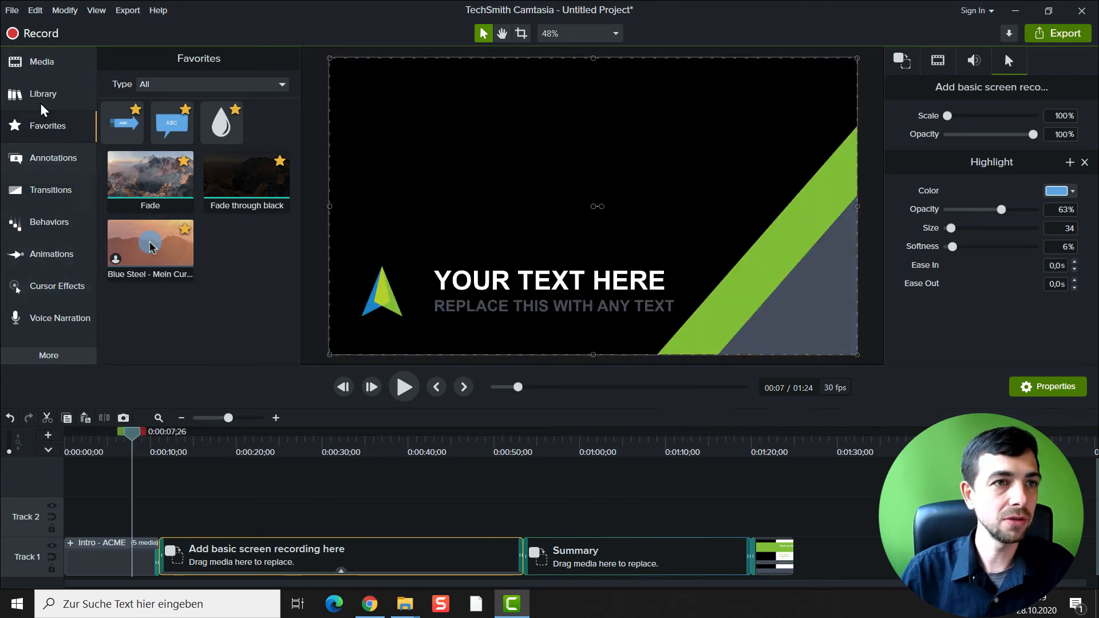
pyautogui.click(12, 11)
pyautogui.click(11, 10)
pyautogui.click(35, 11)
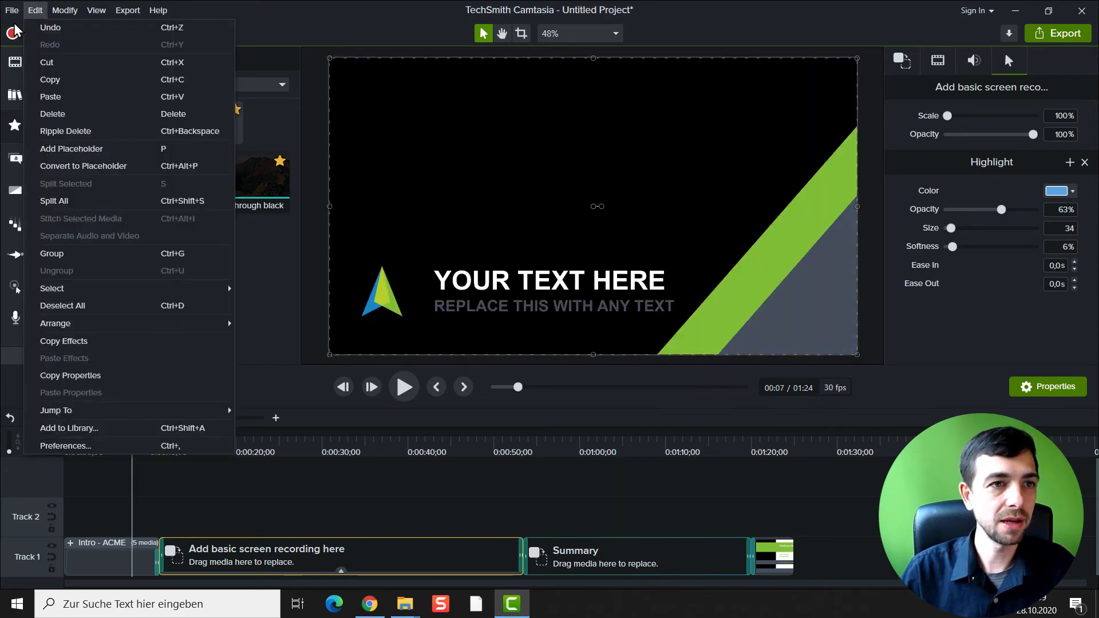
pyautogui.moveTo(12, 10)
pyautogui.click(38, 132)
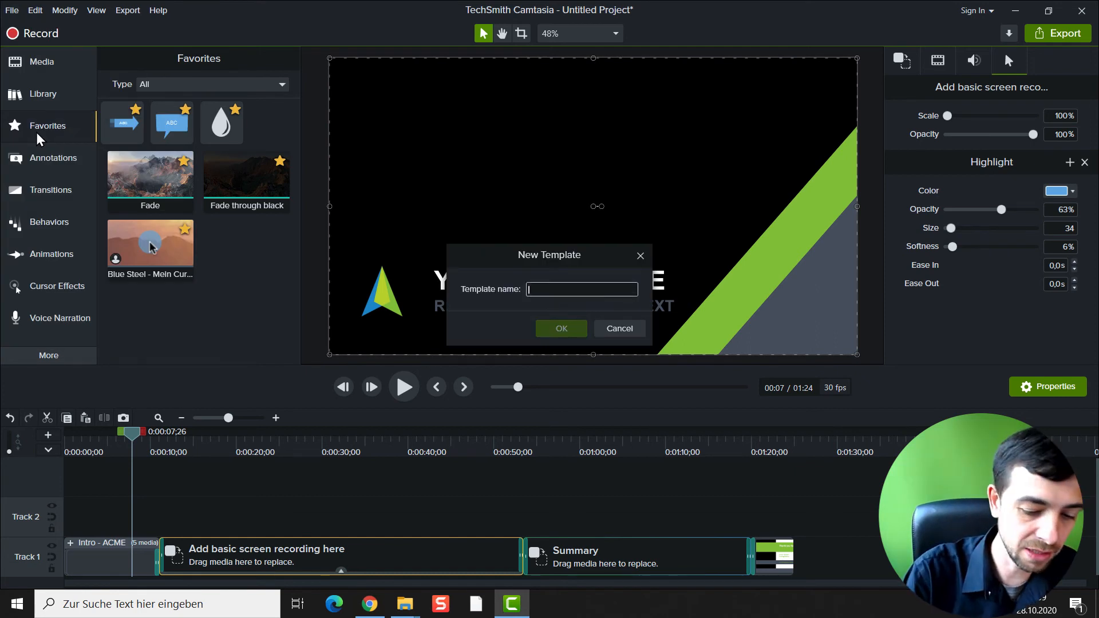
pyautogui.write('ACME')
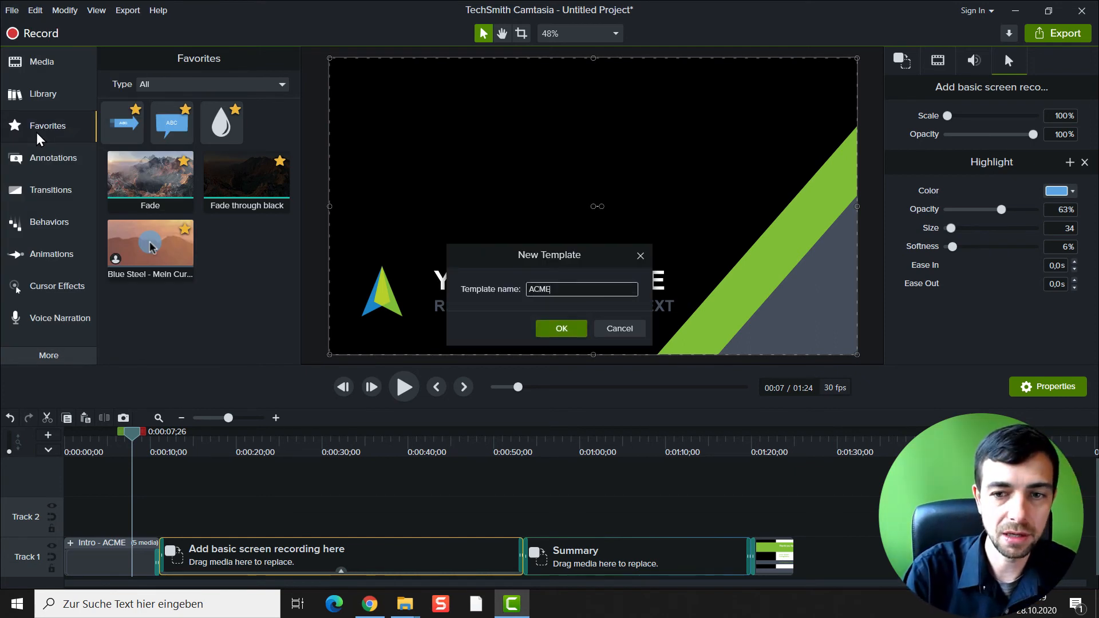
pyautogui.write('-Screencast')
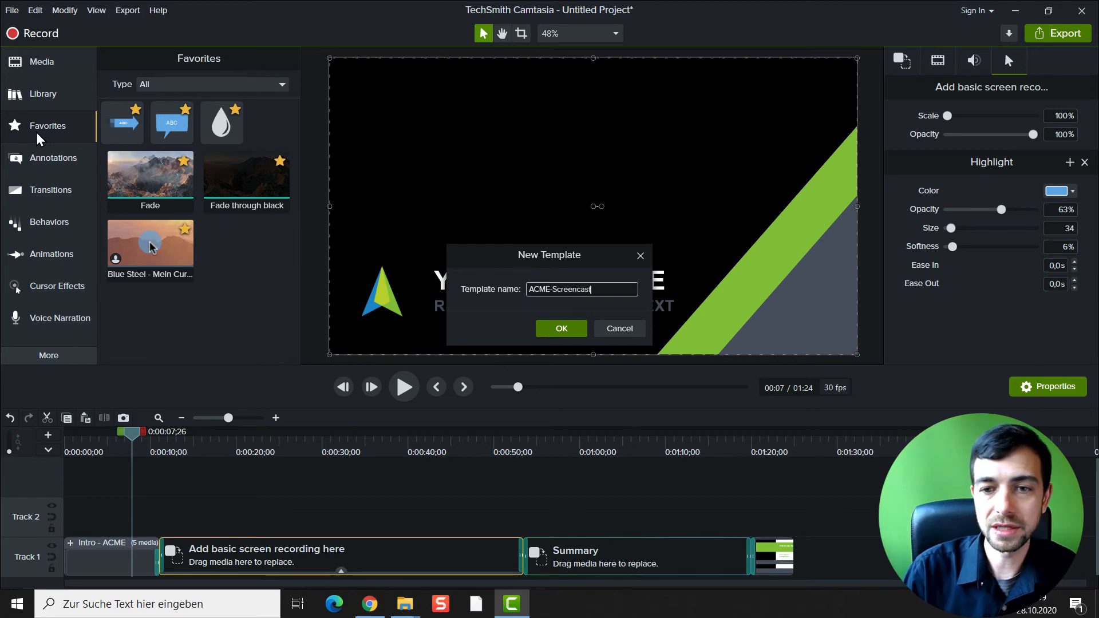
pyautogui.click(543, 330)
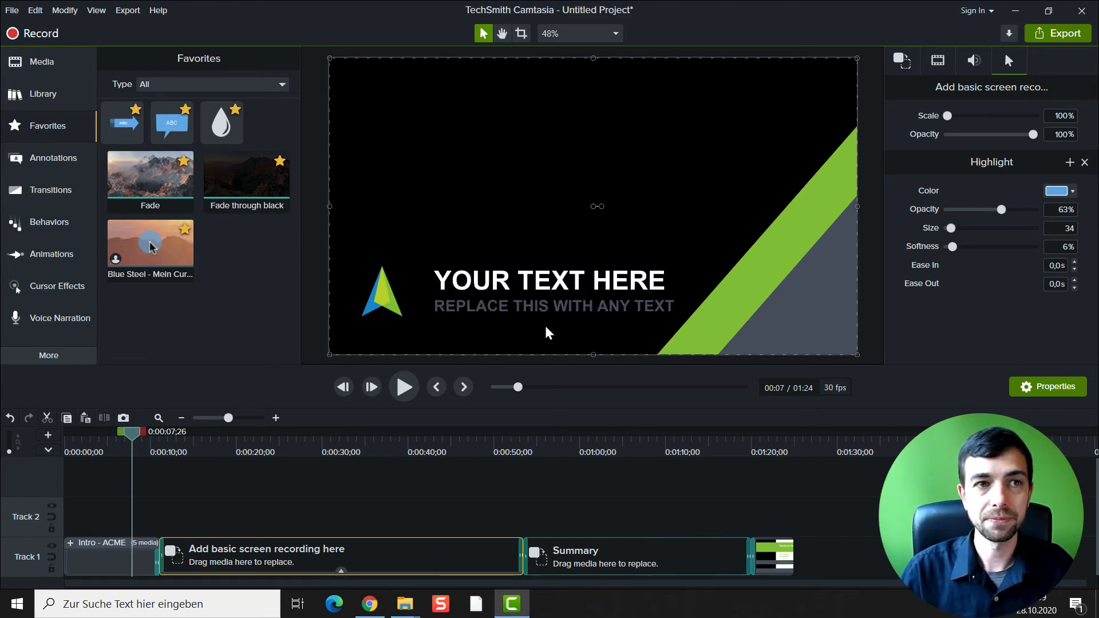
pyautogui.click(659, 378)
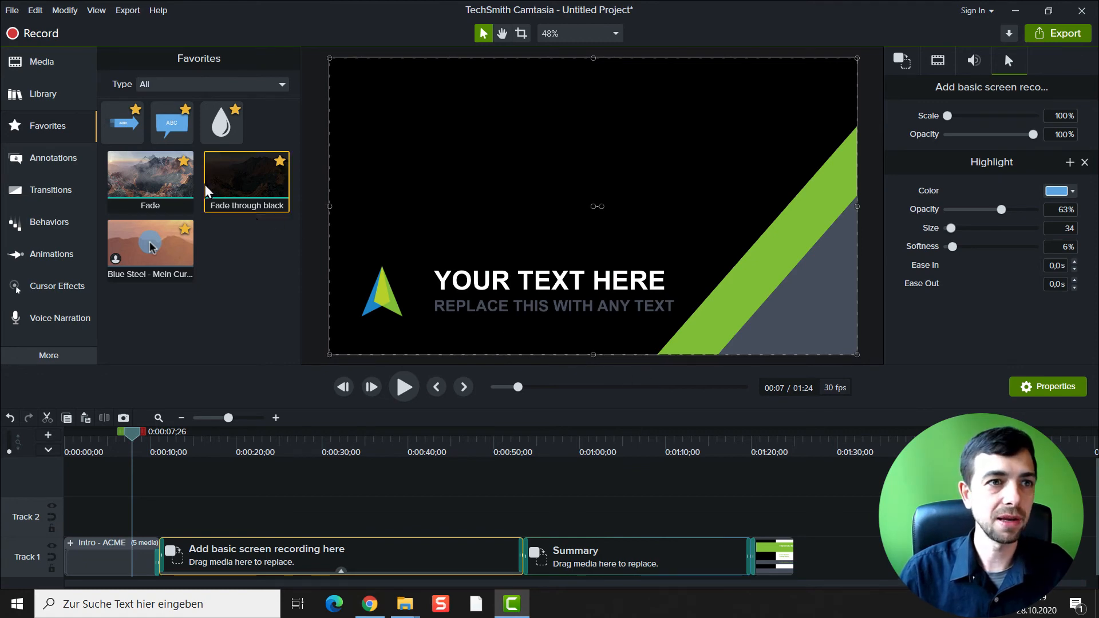
# Step: Create a new project from the "Fahrradreparaturen- ACME" template
pyautogui.click(14, 14)
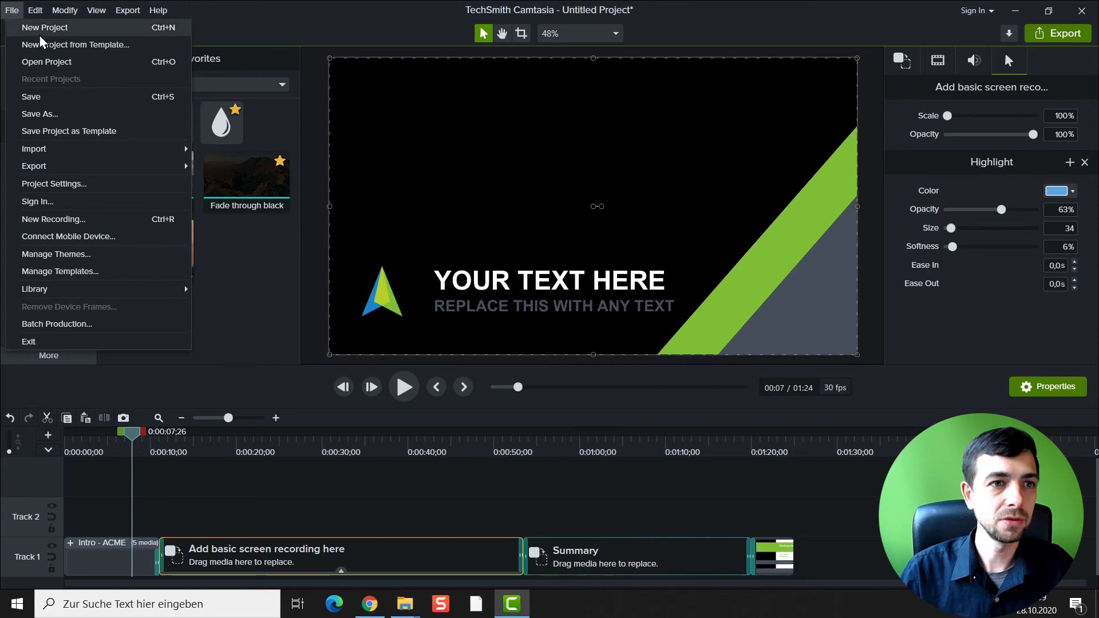
pyautogui.click(52, 47)
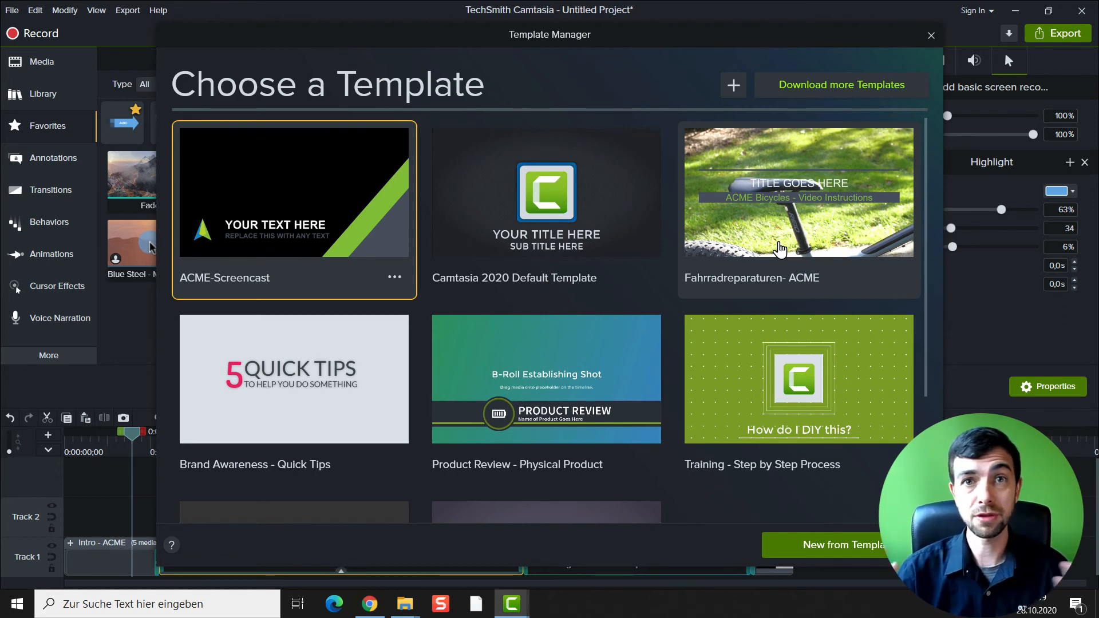
pyautogui.click(781, 247)
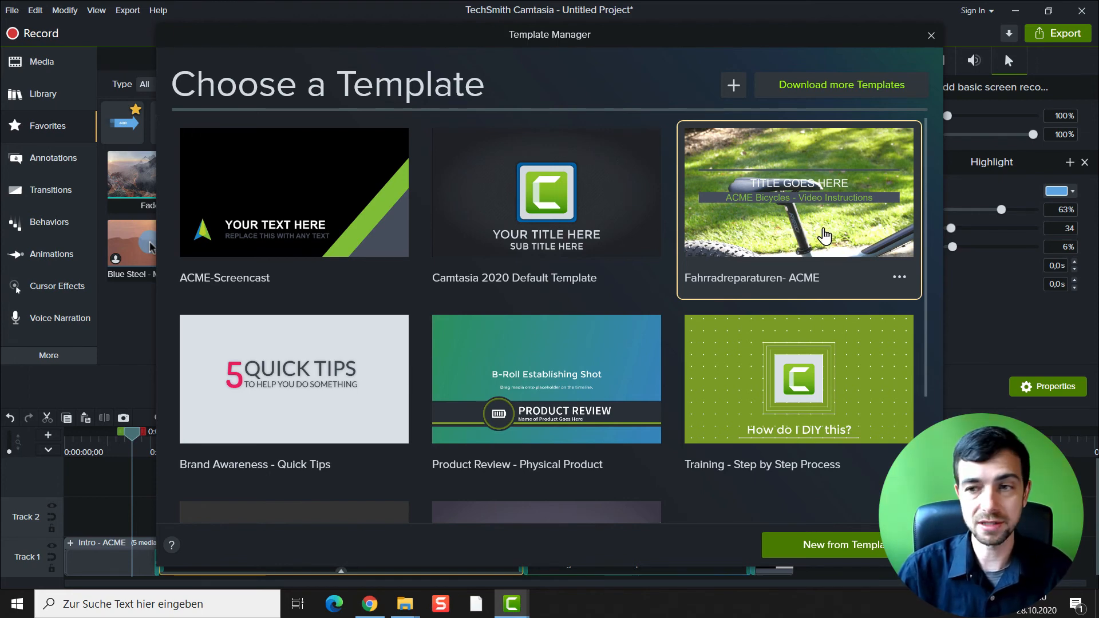
pyautogui.doubleClick(825, 236)
pyautogui.click(595, 360)
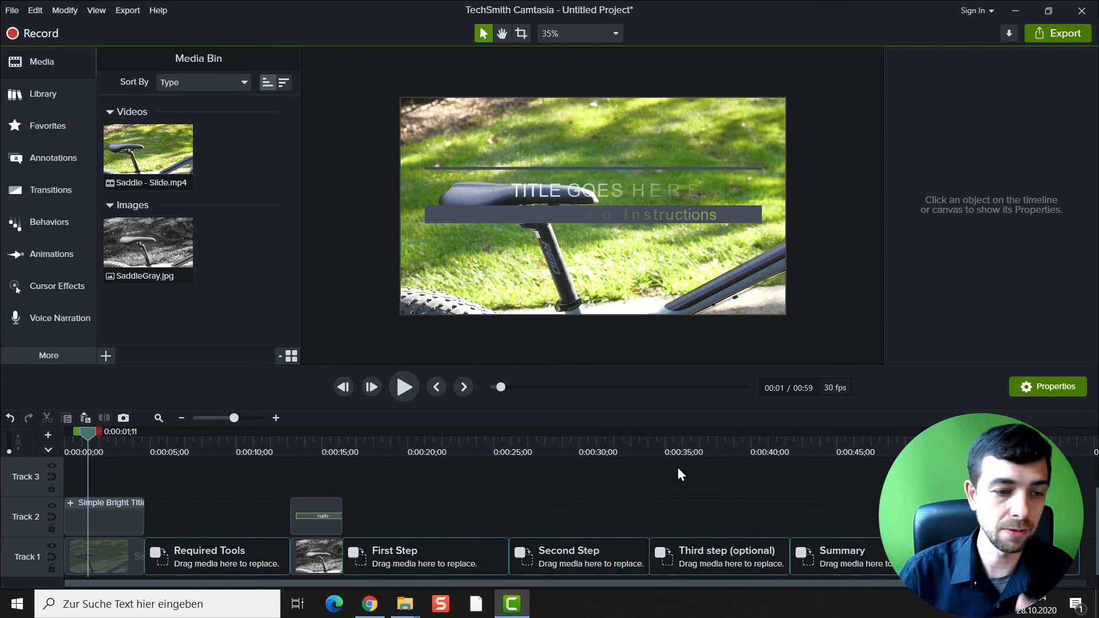
# Step: Change the main title text of the opening Simple Bright Title to "Hello World"
pyautogui.moveTo(86, 441); pyautogui.dragTo(112, 447)
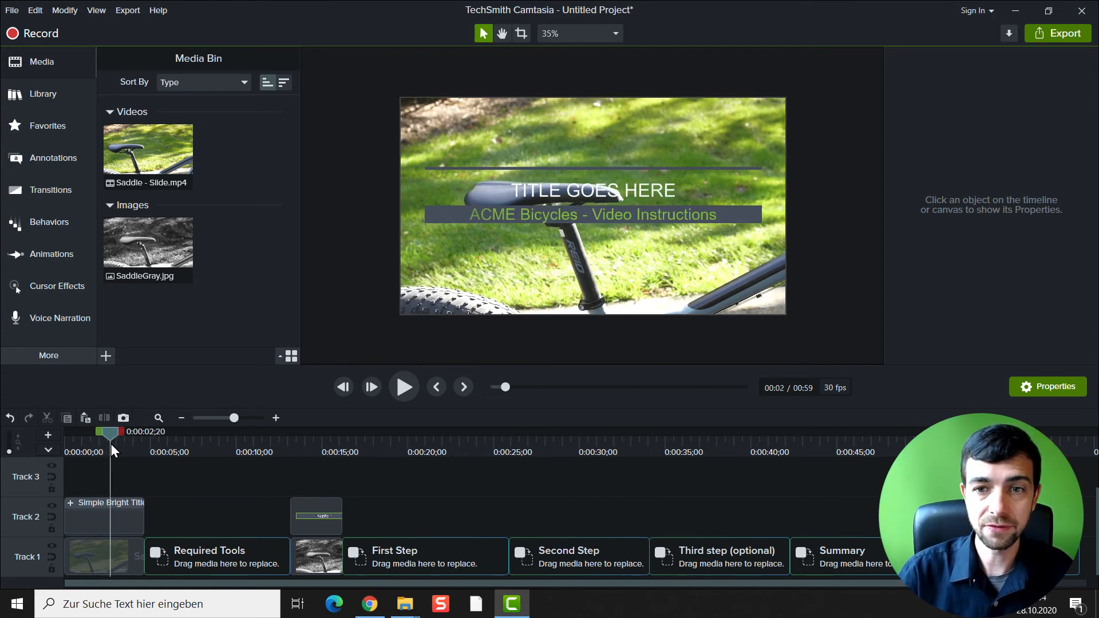
pyautogui.click(566, 189)
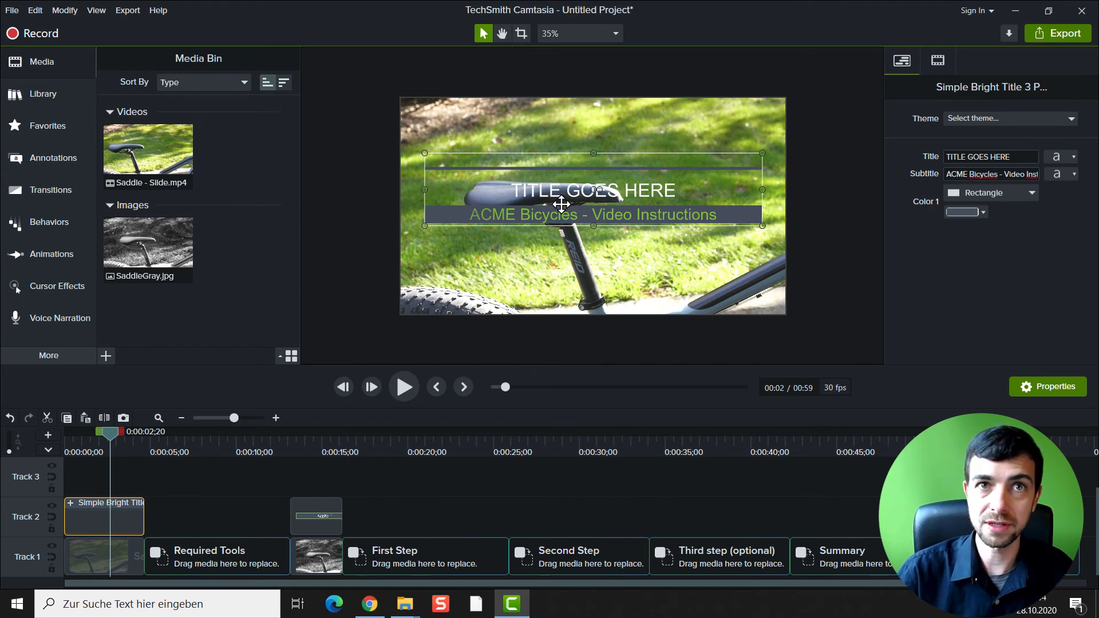
pyautogui.doubleClick(551, 196)
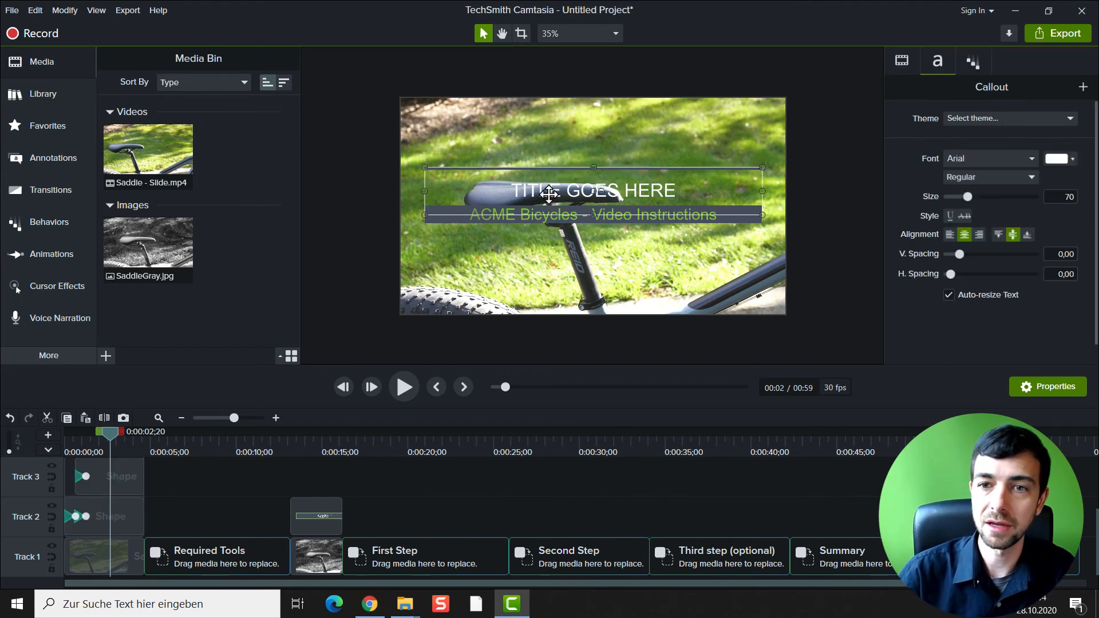
pyautogui.doubleClick(548, 193)
pyautogui.write('Hello World')
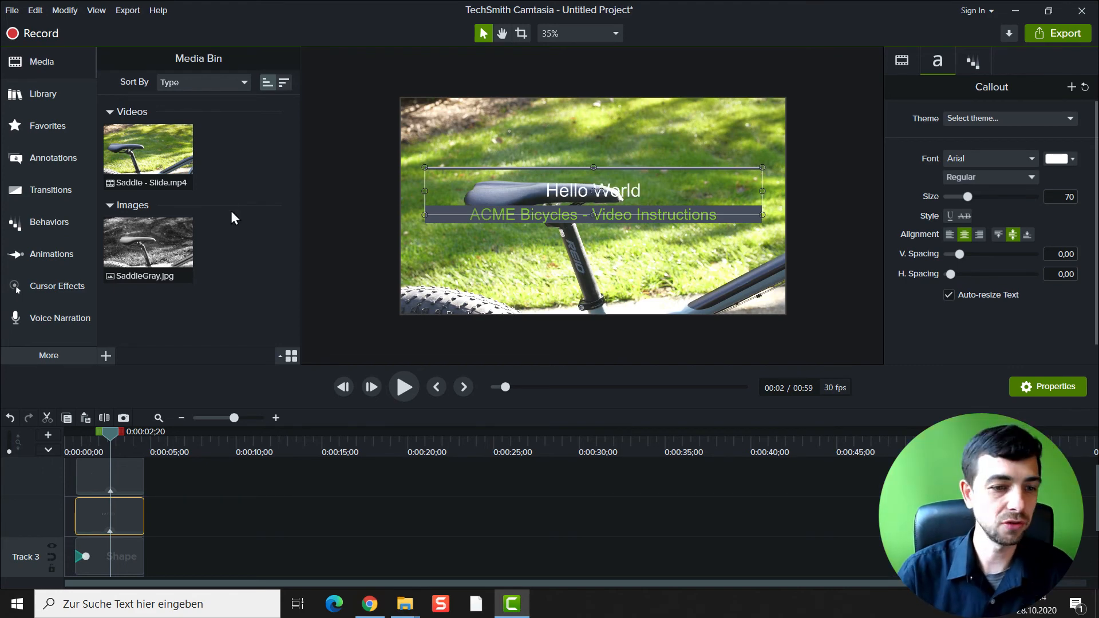
pyautogui.click(252, 511)
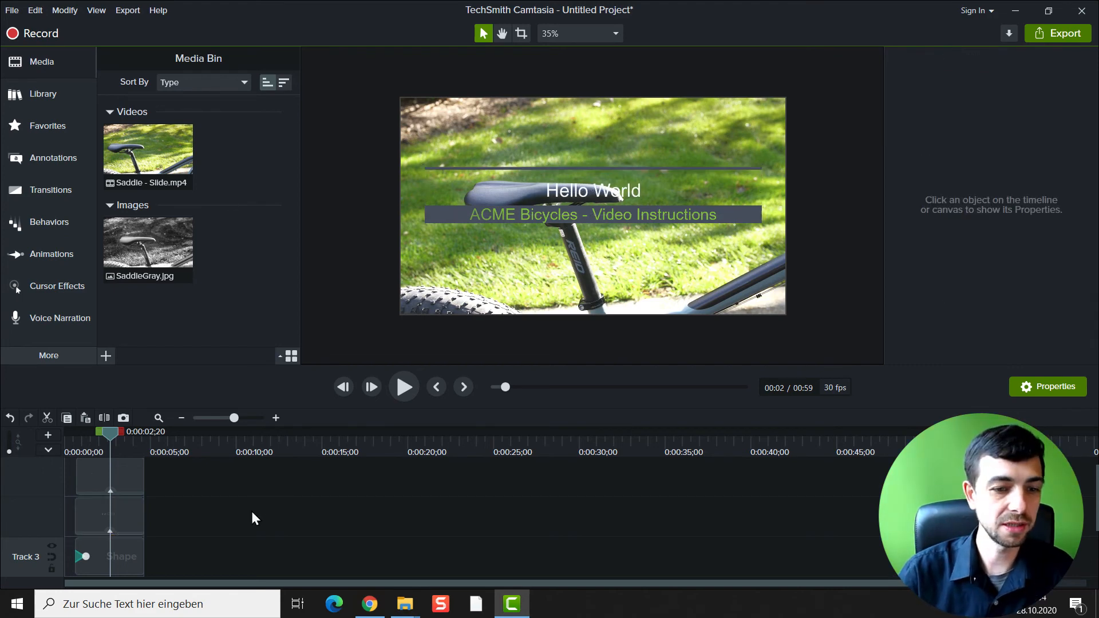
# Step: Preview the template's placeholders on the timeline from Required Tools through First Step to the outro
pyautogui.click(195, 451)
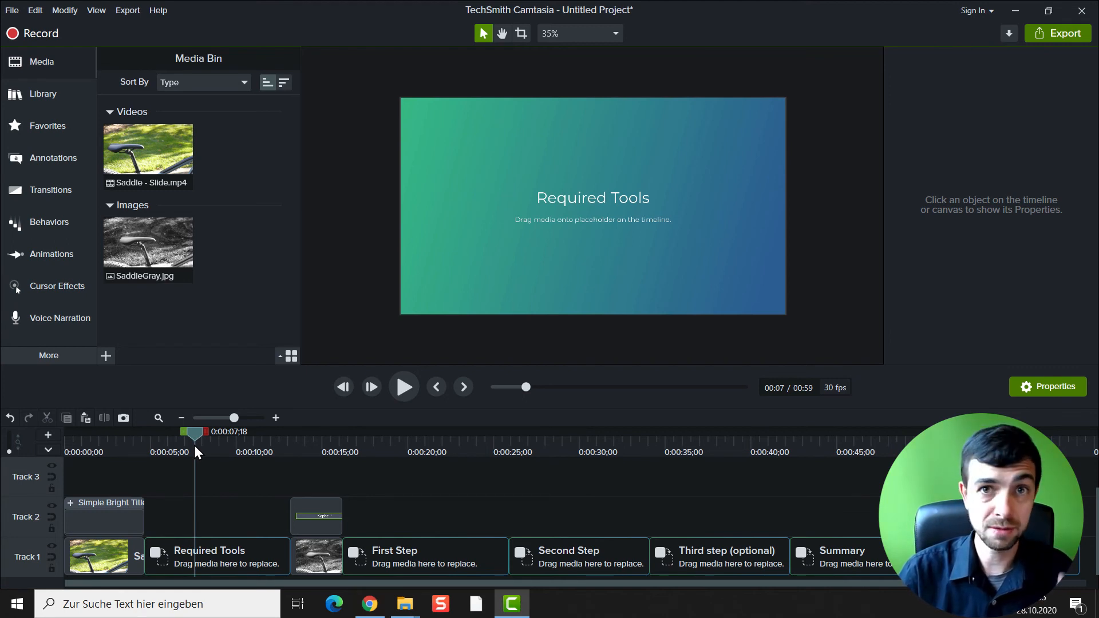
pyautogui.moveTo(196, 438); pyautogui.dragTo(408, 463)
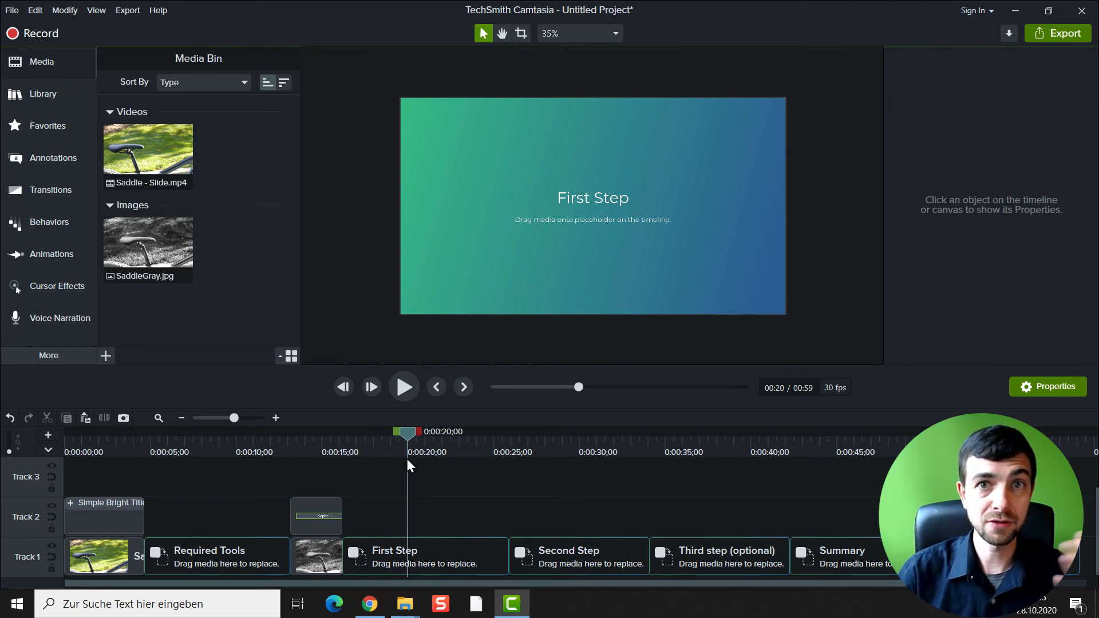
pyautogui.moveTo(407, 460); pyautogui.dragTo(976, 470)
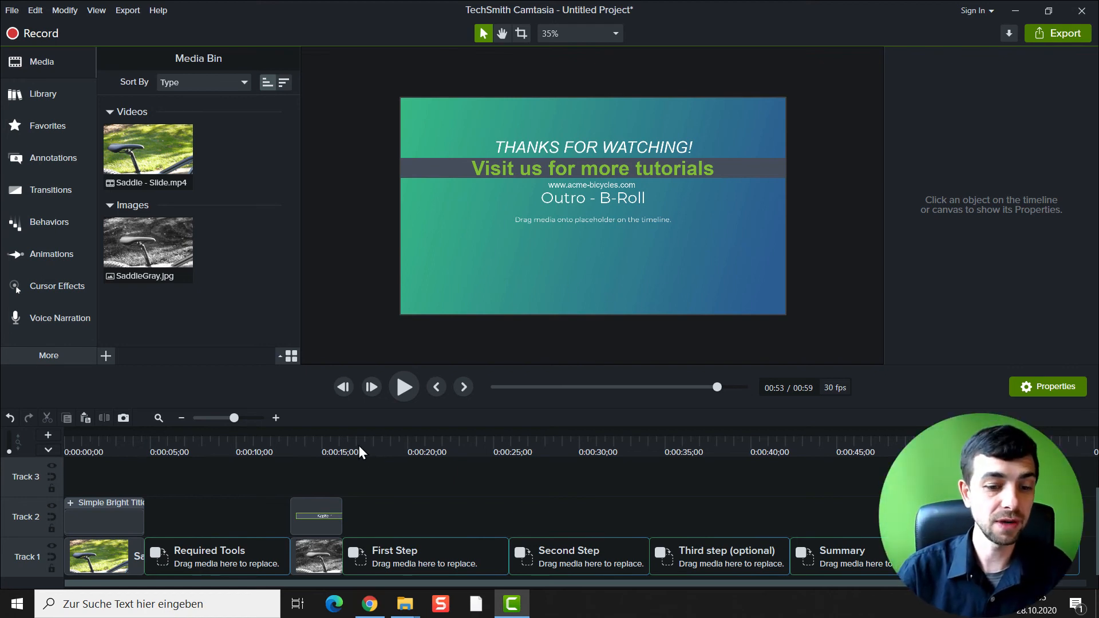
# Step: Import the eight selected MP4 clips from the ACME-BicycleRepair-Source folder into the media bin
pyautogui.moveTo(406, 598)
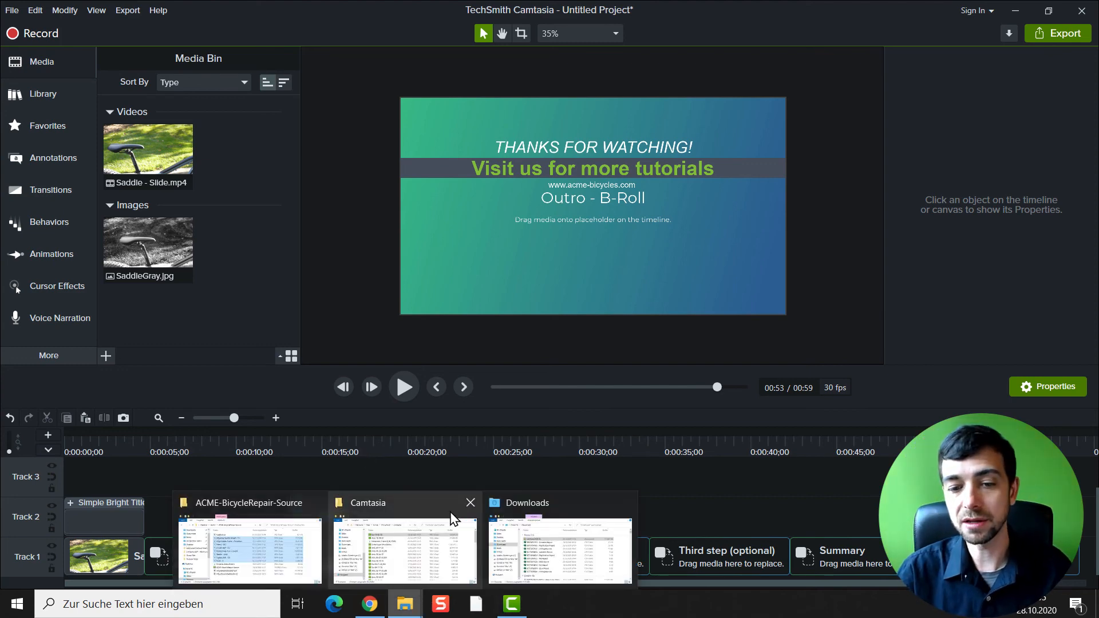
pyautogui.click(256, 517)
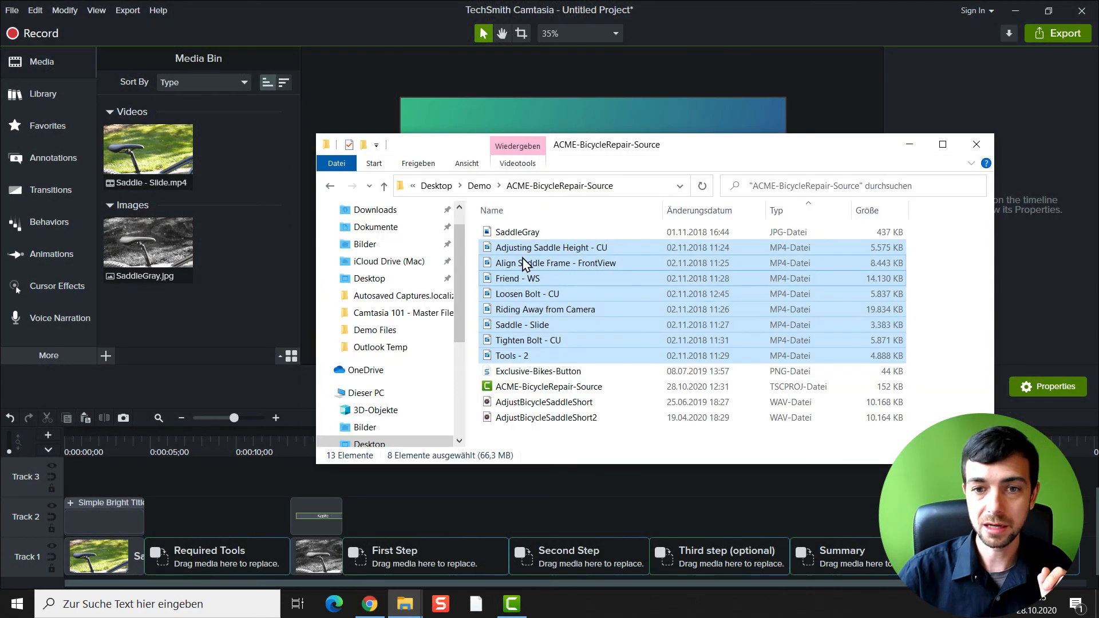
pyautogui.moveTo(525, 263)
pyautogui.mouseDown()
pyautogui.moveTo(333, 229)
pyautogui.moveTo(237, 175)
pyautogui.mouseUp()
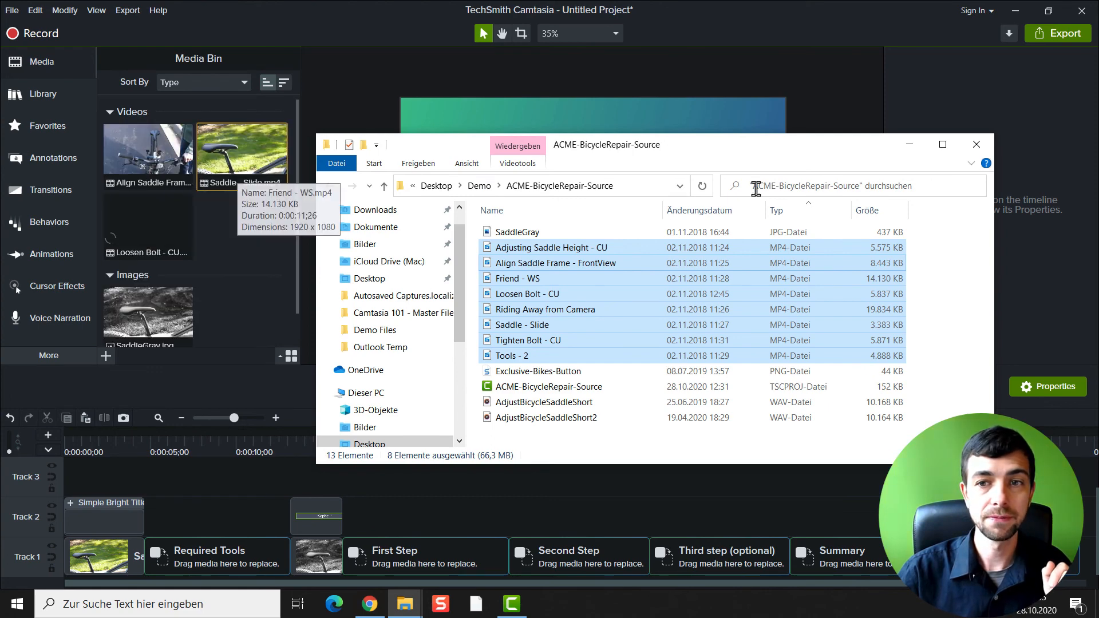
pyautogui.click(909, 144)
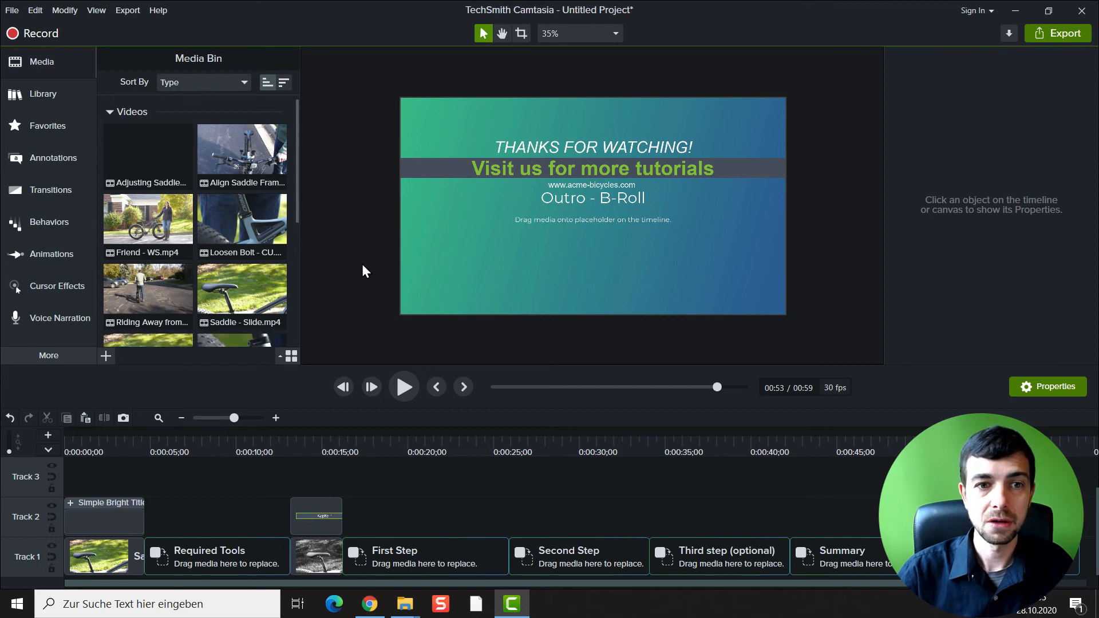
# Step: Replace the Required Tools placeholder on Track 1 with the Tools - 2.mp4 clip from the media bin
pyautogui.moveTo(294, 211); pyautogui.dragTo(297, 282)
pyautogui.click(215, 451)
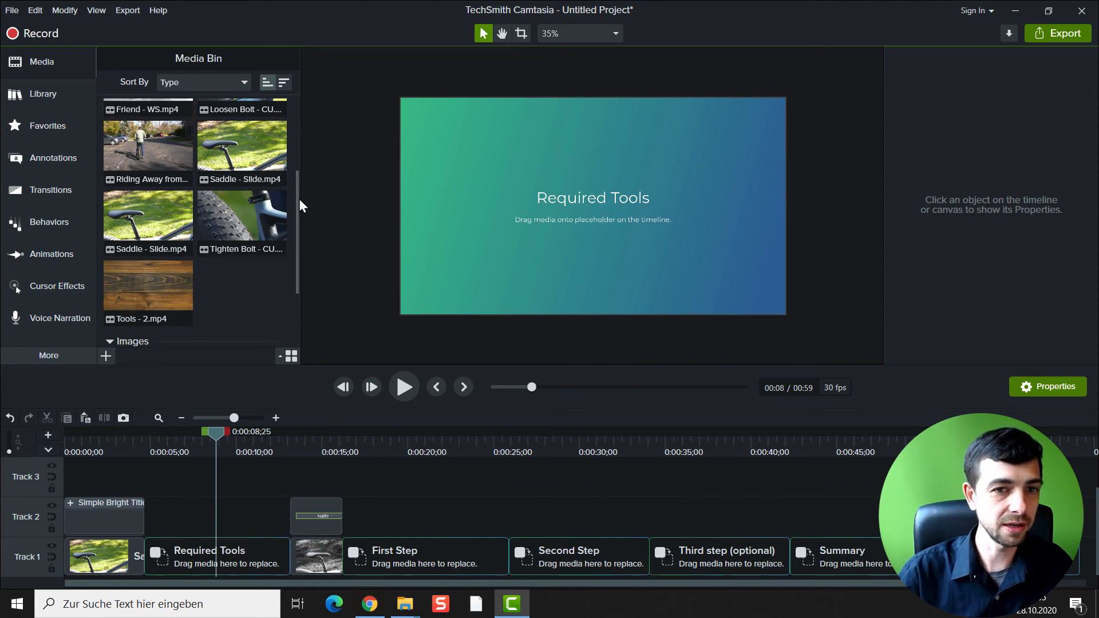
pyautogui.moveTo(296, 198)
pyautogui.mouseDown()
pyautogui.moveTo(296, 187)
pyautogui.moveTo(295, 196)
pyautogui.mouseUp()
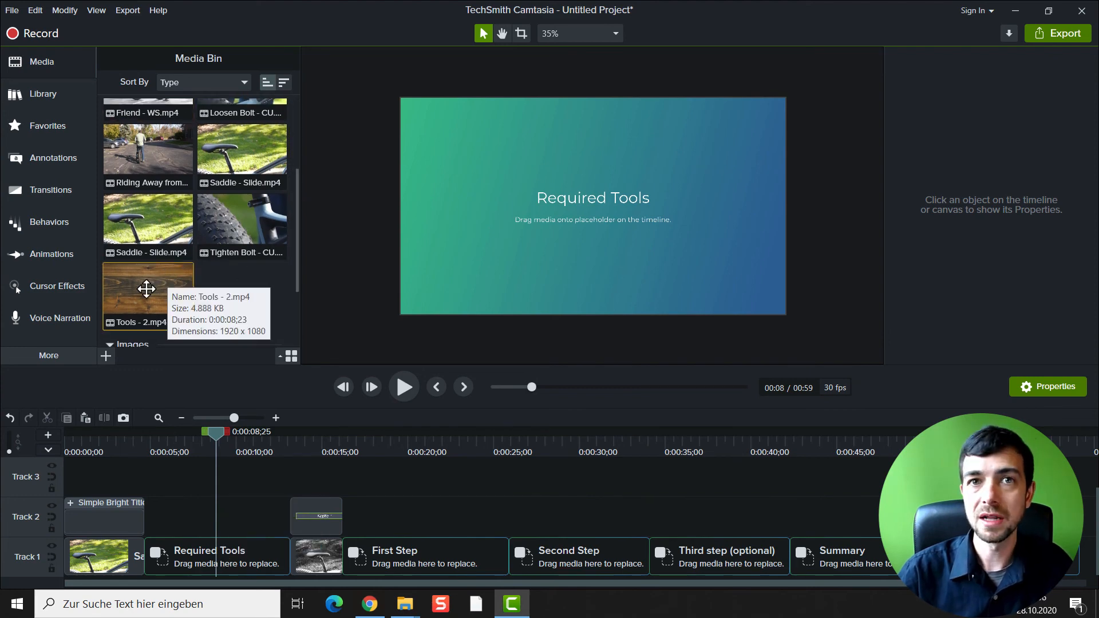
pyautogui.moveTo(143, 286); pyautogui.dragTo(181, 551)
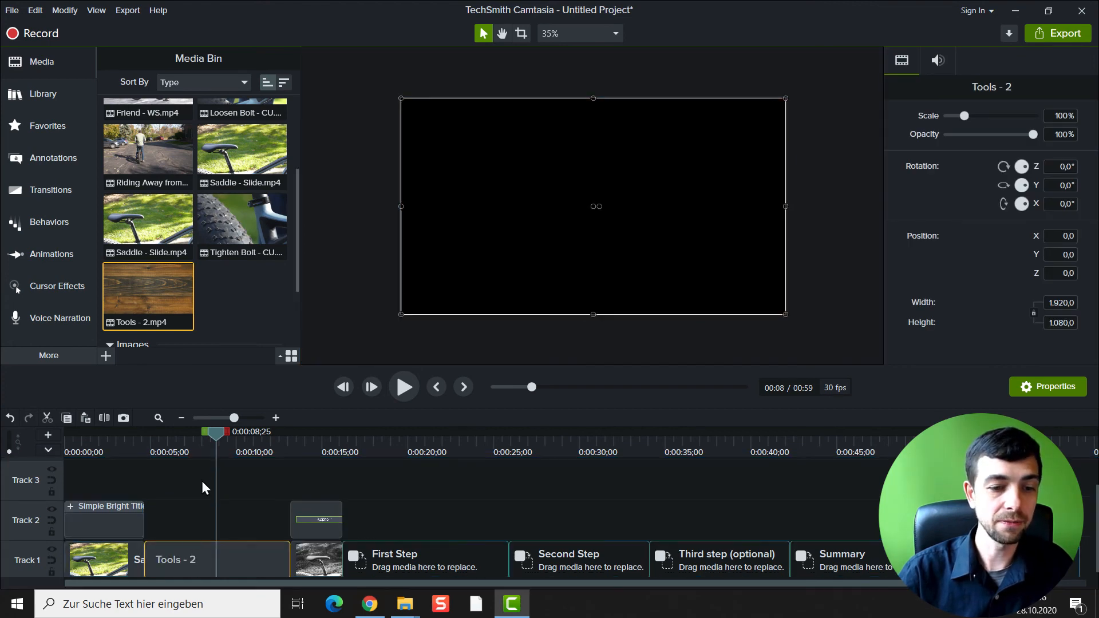
# Step: Replace the First Step placeholder on Track 1 with the Loosen Bolt - CU clip, using Replace from End
pyautogui.moveTo(160, 448); pyautogui.dragTo(380, 454)
pyautogui.scroll(2, 246, 189)
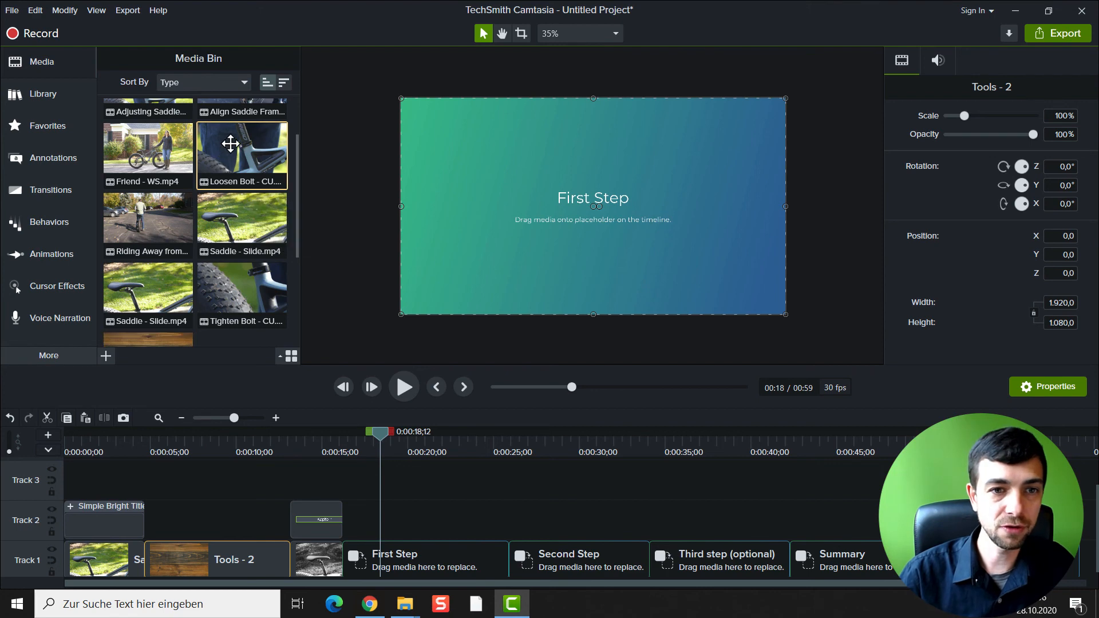
pyautogui.moveTo(220, 149); pyautogui.dragTo(382, 566)
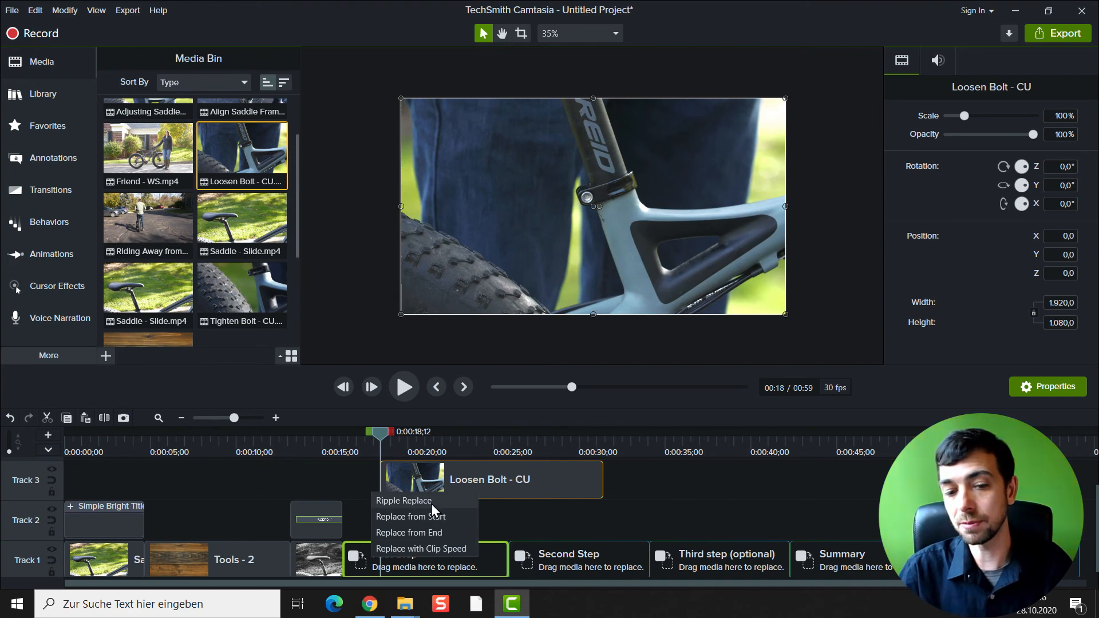
pyautogui.click(445, 515)
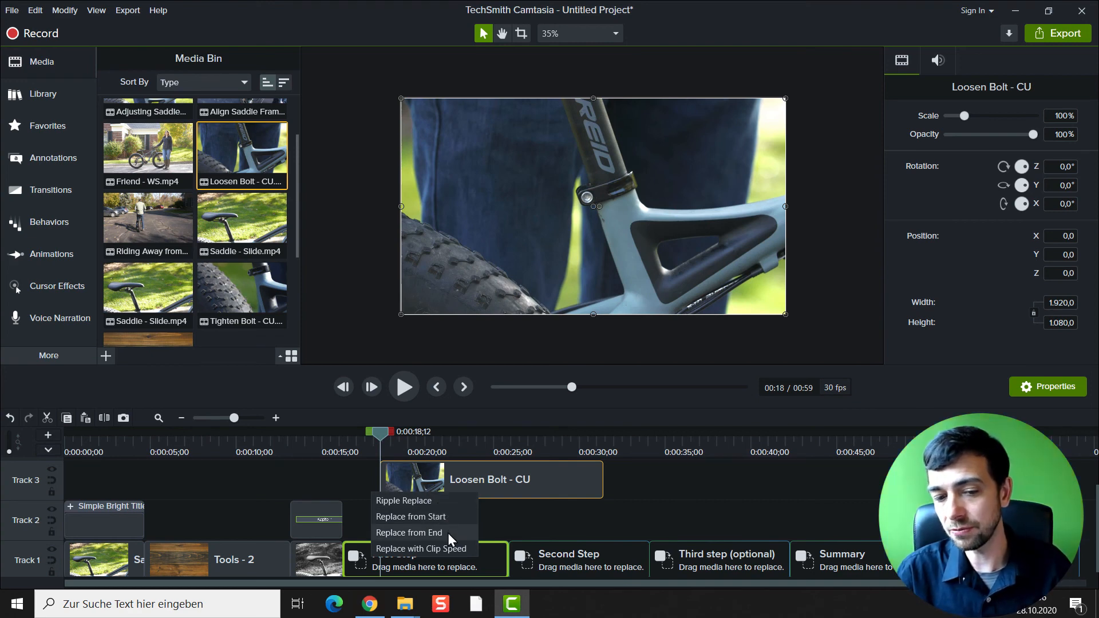
pyautogui.click(448, 533)
# Step: Replace the Second Step placeholder on Track 1 with the Adjusting Saddle Height - CU clip, using Ripple Replace
pyautogui.click(561, 450)
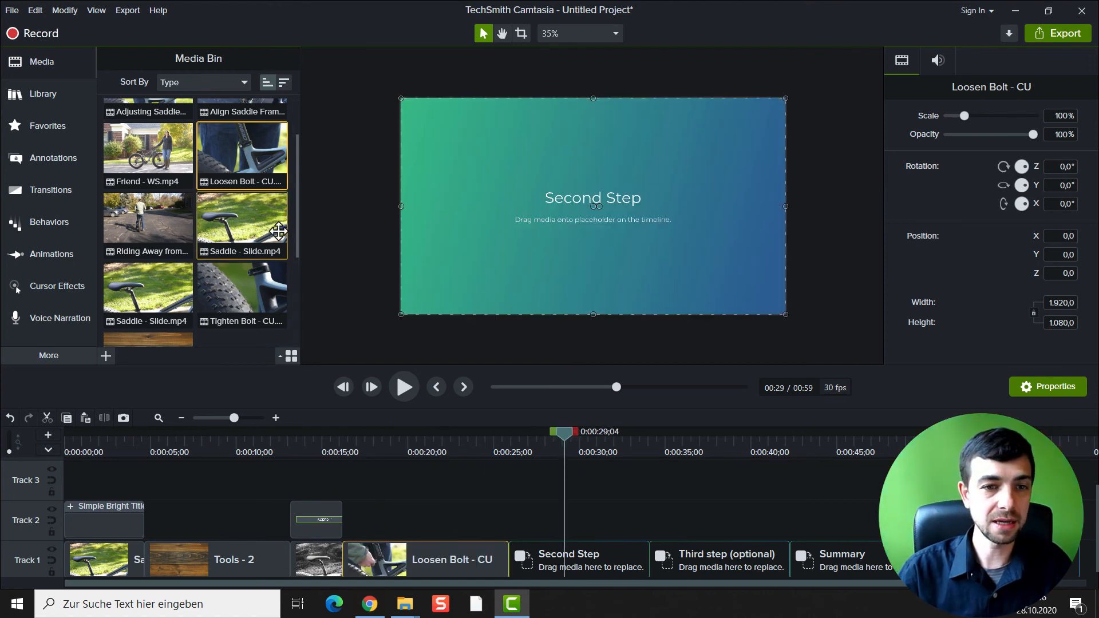
pyautogui.scroll(2, 214, 220)
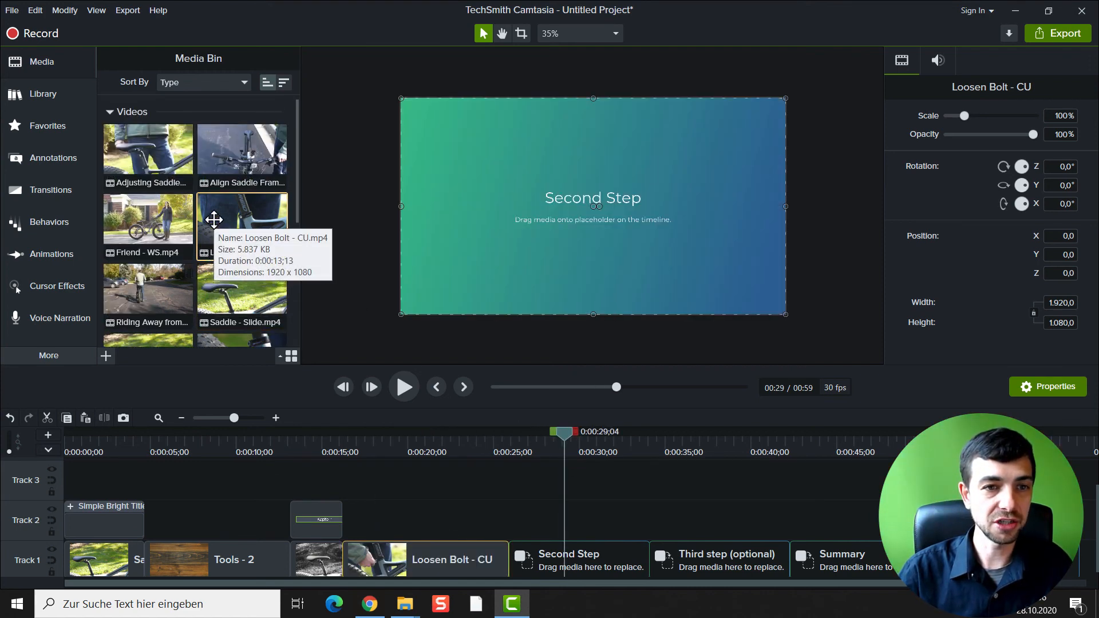
pyautogui.moveTo(137, 150); pyautogui.dragTo(577, 541)
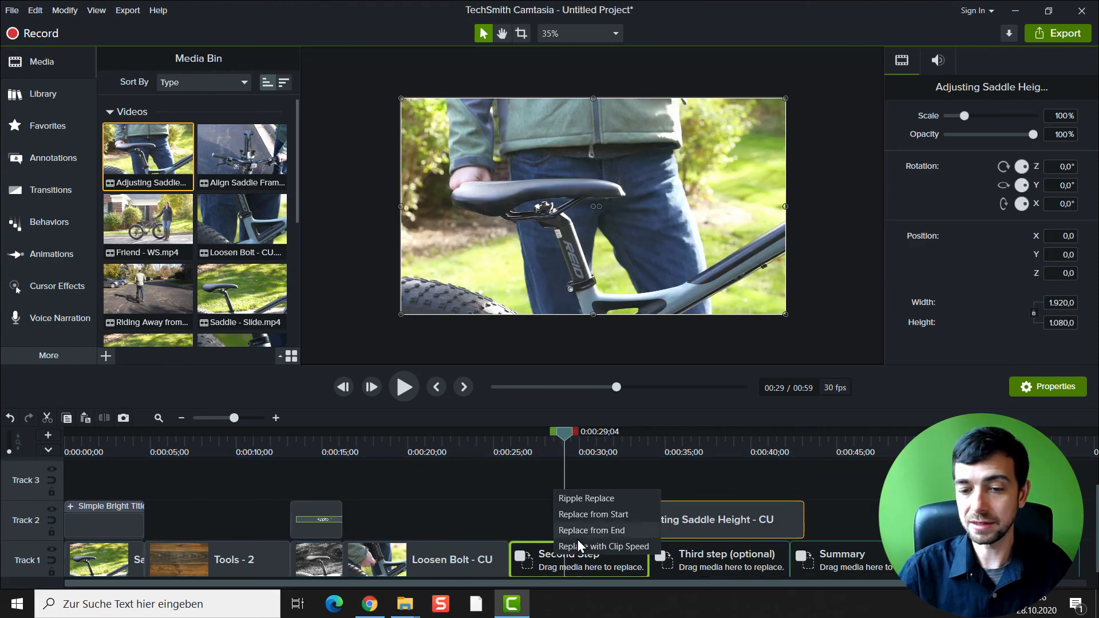
pyautogui.click(586, 497)
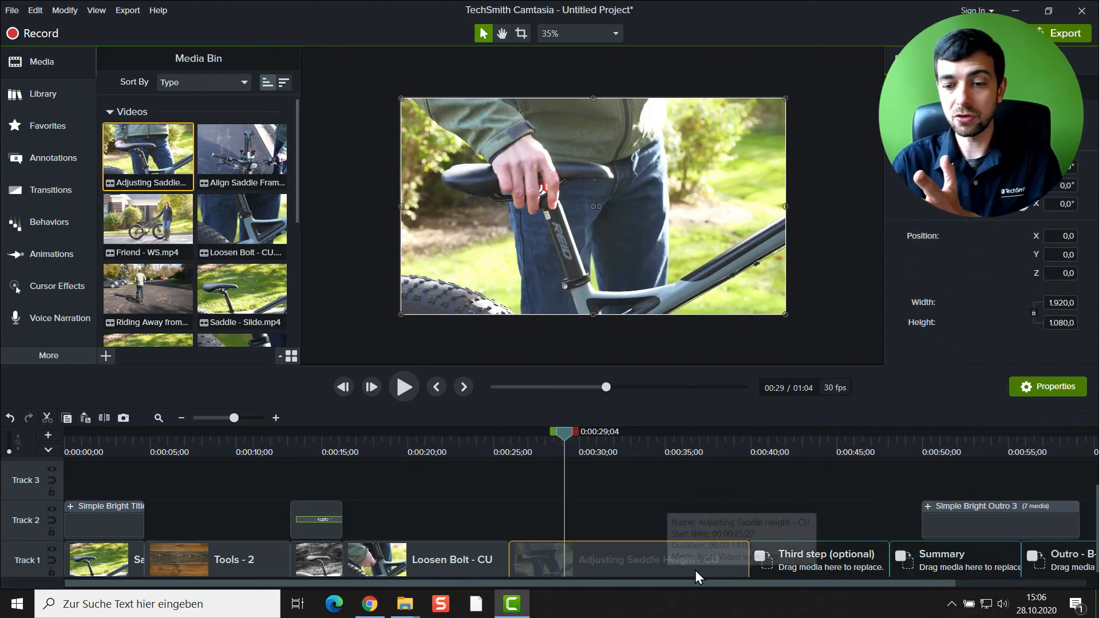
# Step: Replace the Third step (optional) placeholder on Track 1 with the Tighten Bolt - CU clip, using Ripple Replace
pyautogui.click(797, 442)
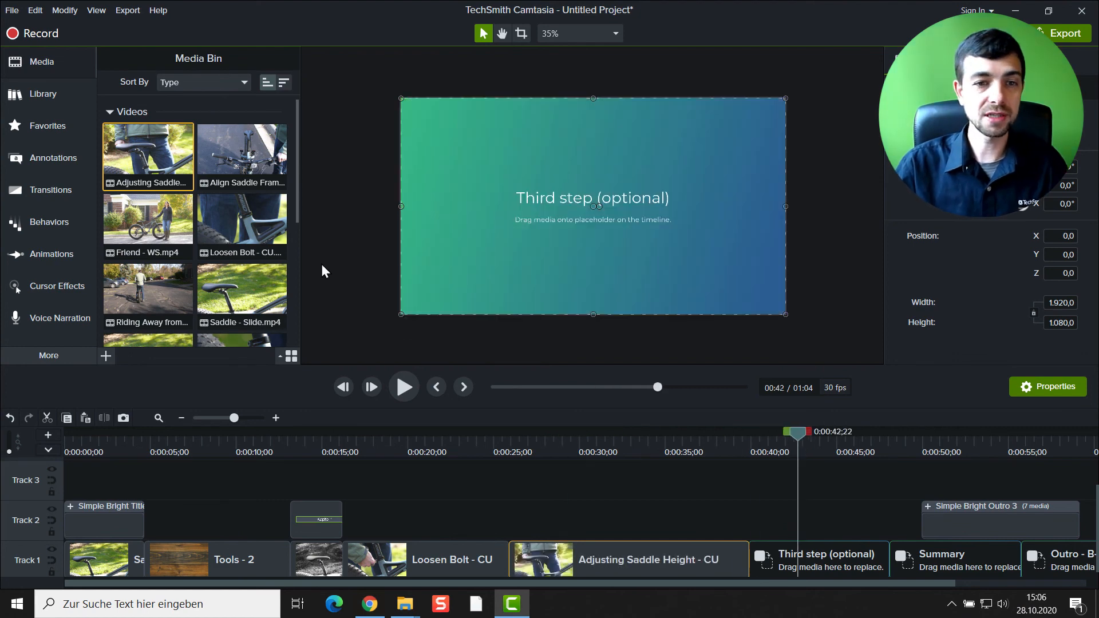
pyautogui.moveTo(293, 208); pyautogui.dragTo(295, 218)
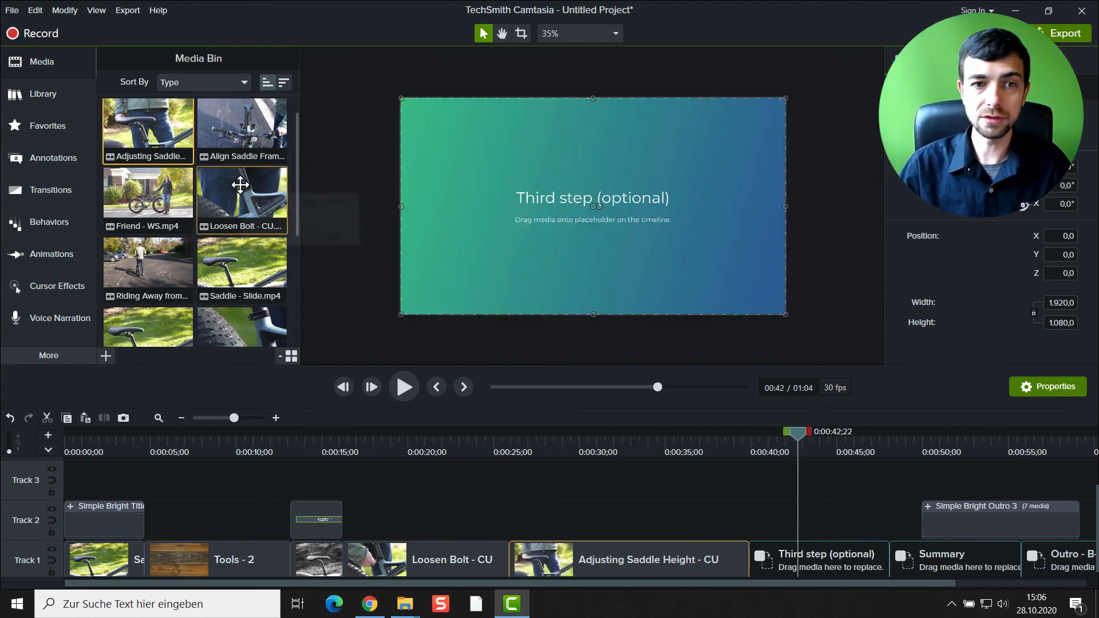
pyautogui.scroll(-3, 240, 223)
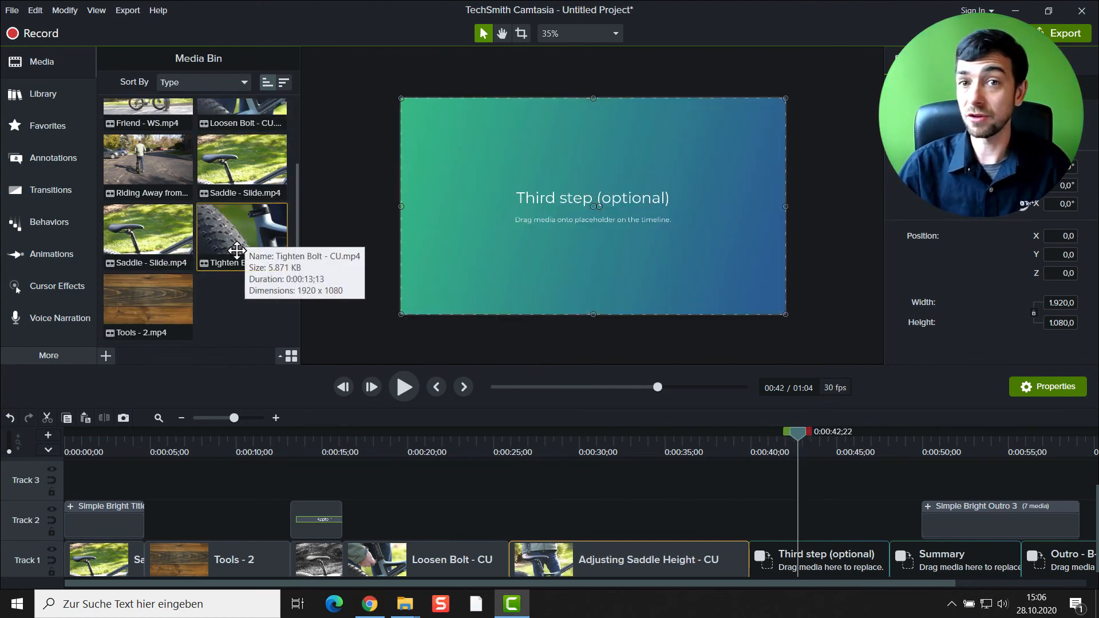
pyautogui.click(227, 224)
pyautogui.moveTo(226, 225); pyautogui.dragTo(784, 553)
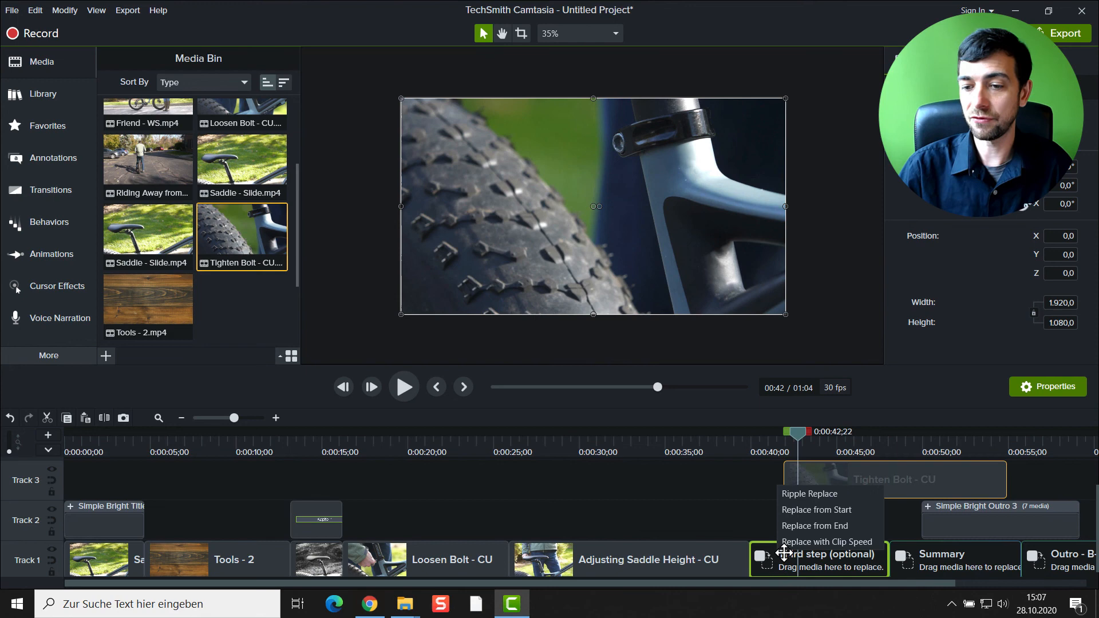
pyautogui.click(805, 495)
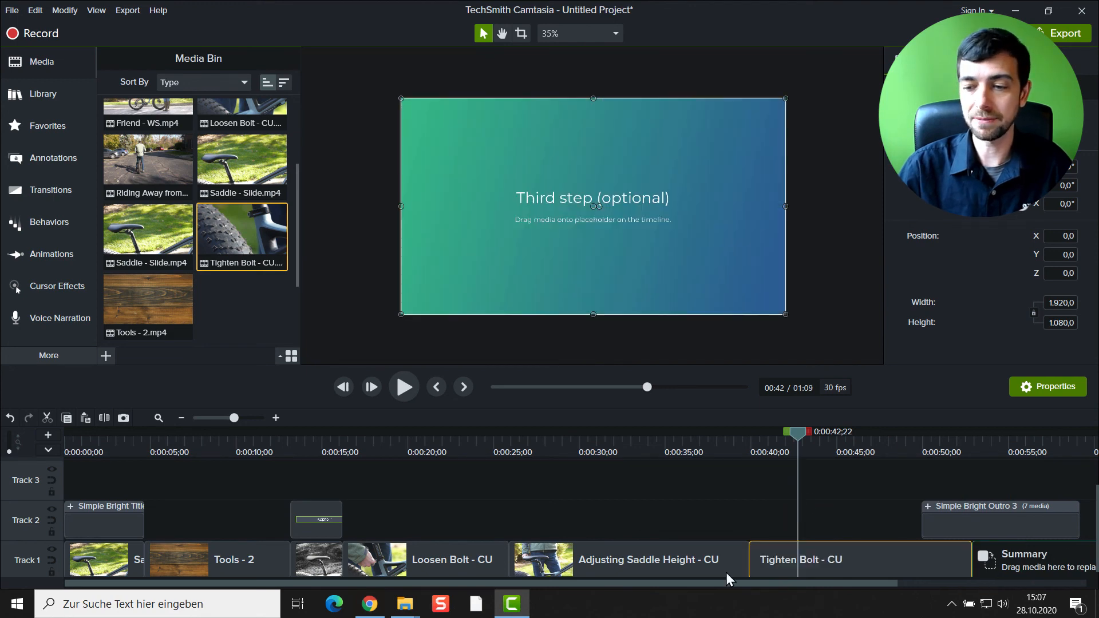
# Step: Delete the Summary placeholder and move the Outro - B-Roll placeholder directly against the end of the Tighten Bolt - CU clip
pyautogui.moveTo(695, 582); pyautogui.dragTo(870, 593)
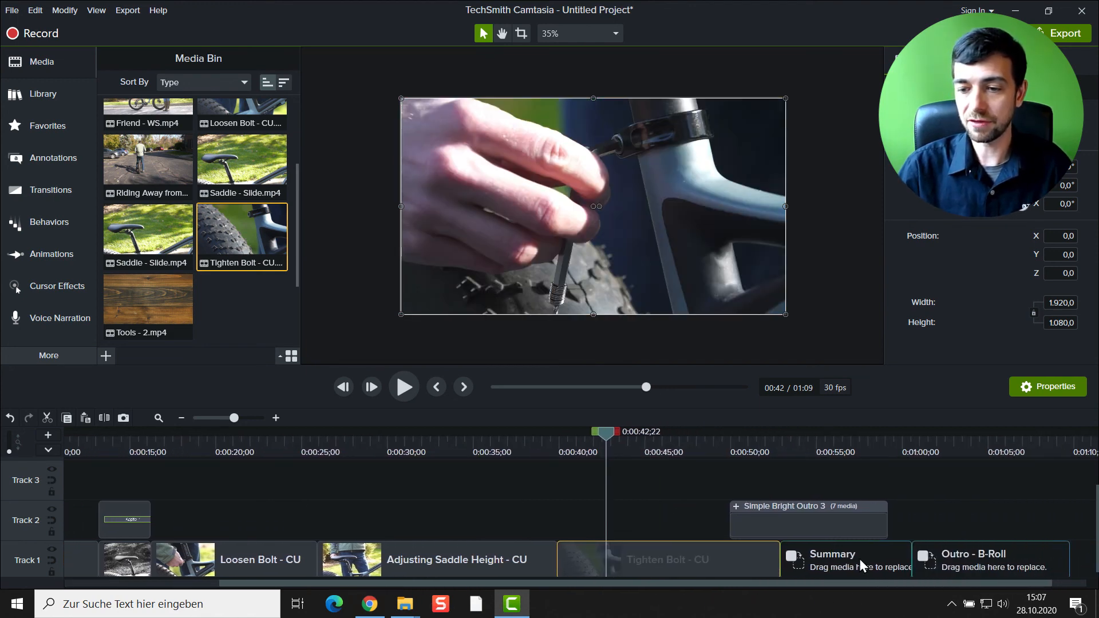
pyautogui.click(860, 559)
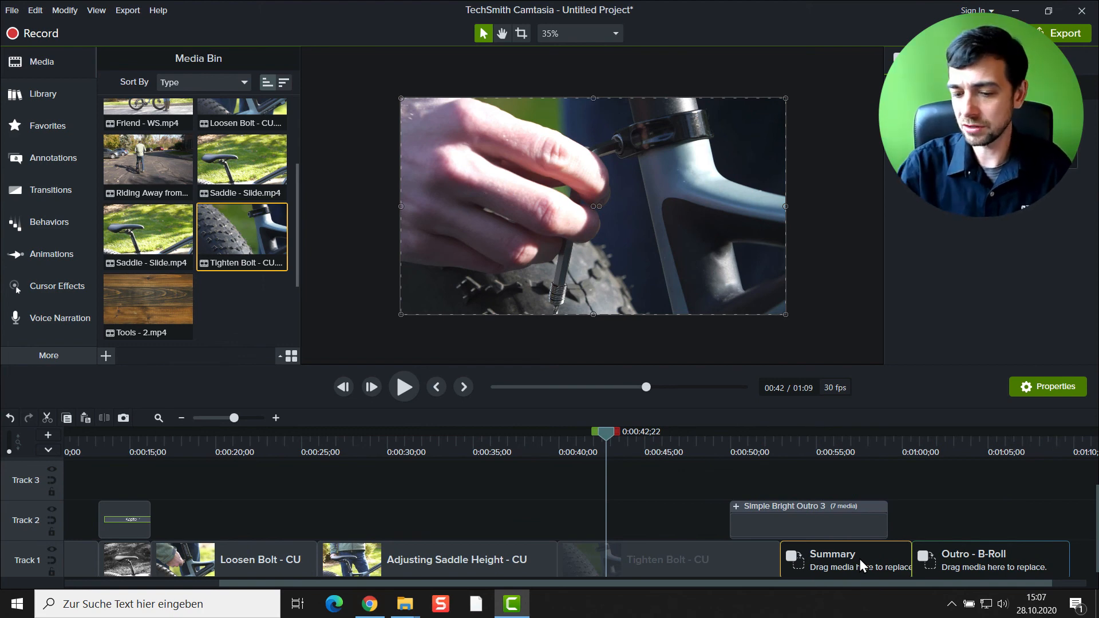
pyautogui.press('Delete')
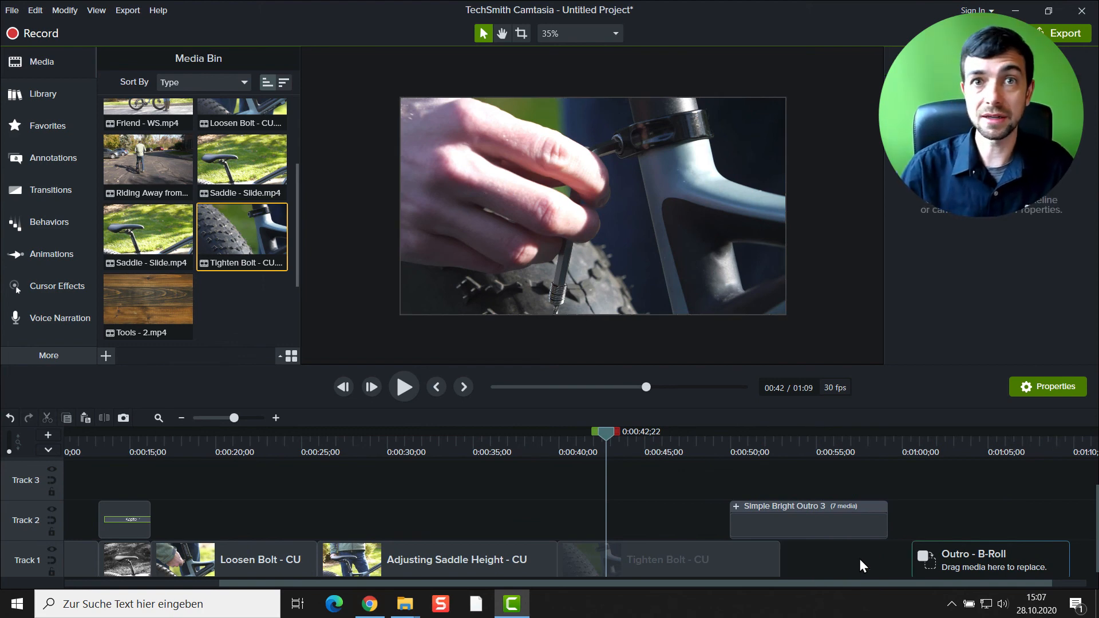
pyautogui.moveTo(962, 554); pyautogui.dragTo(833, 561)
# Step: Replace the Outro - B-Roll placeholder with the Riding Away from Camera clip, using Replace with Clip Speed
pyautogui.click(830, 445)
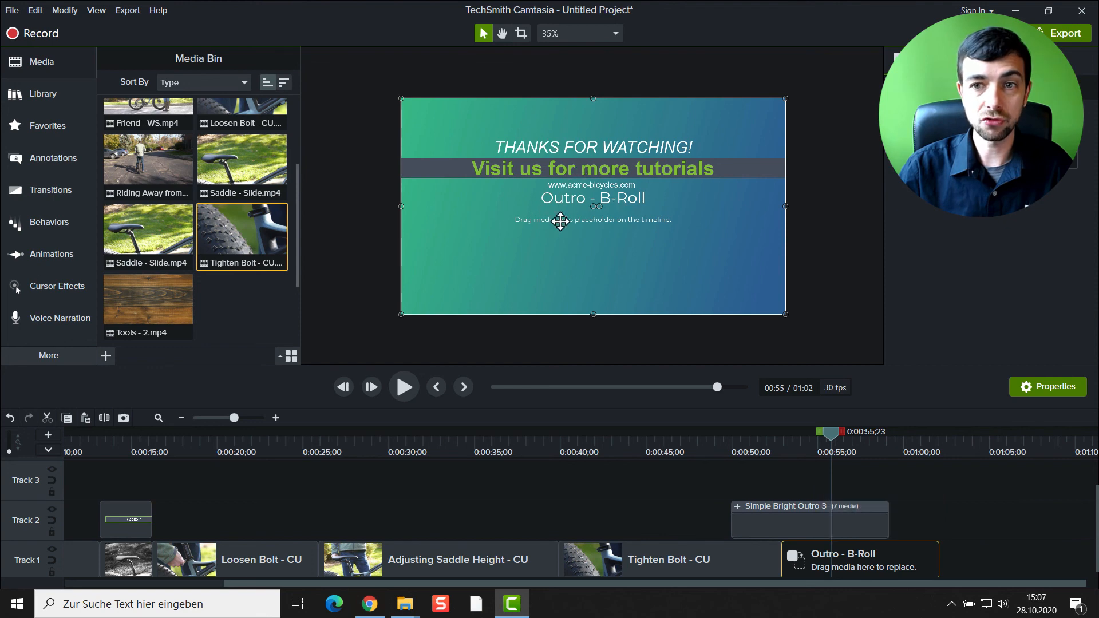
pyautogui.moveTo(143, 161); pyautogui.dragTo(833, 556)
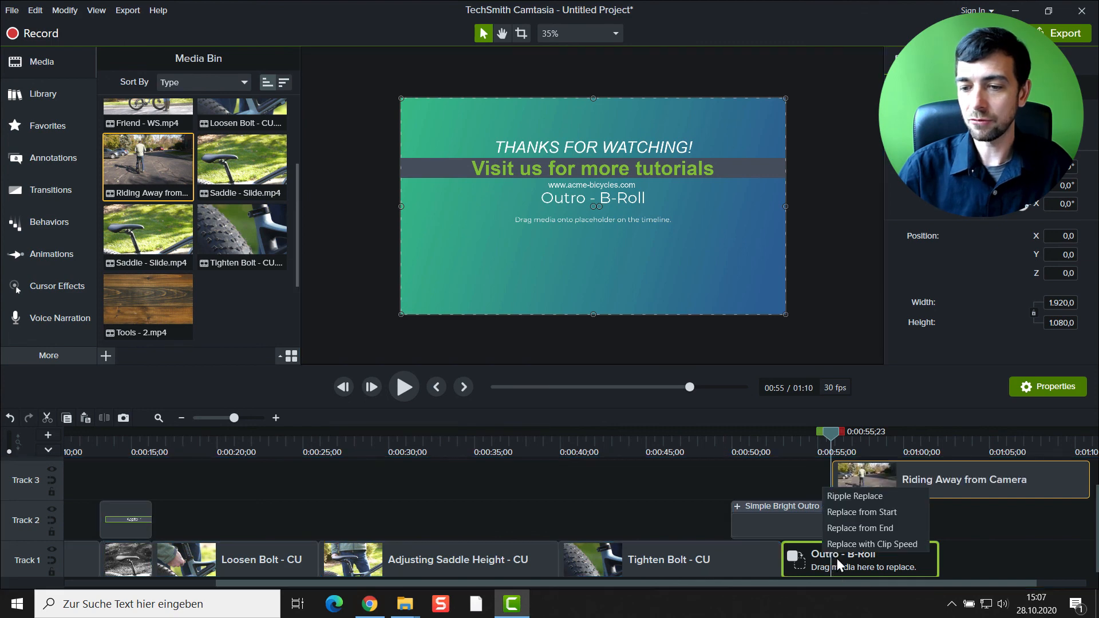
pyautogui.click(847, 545)
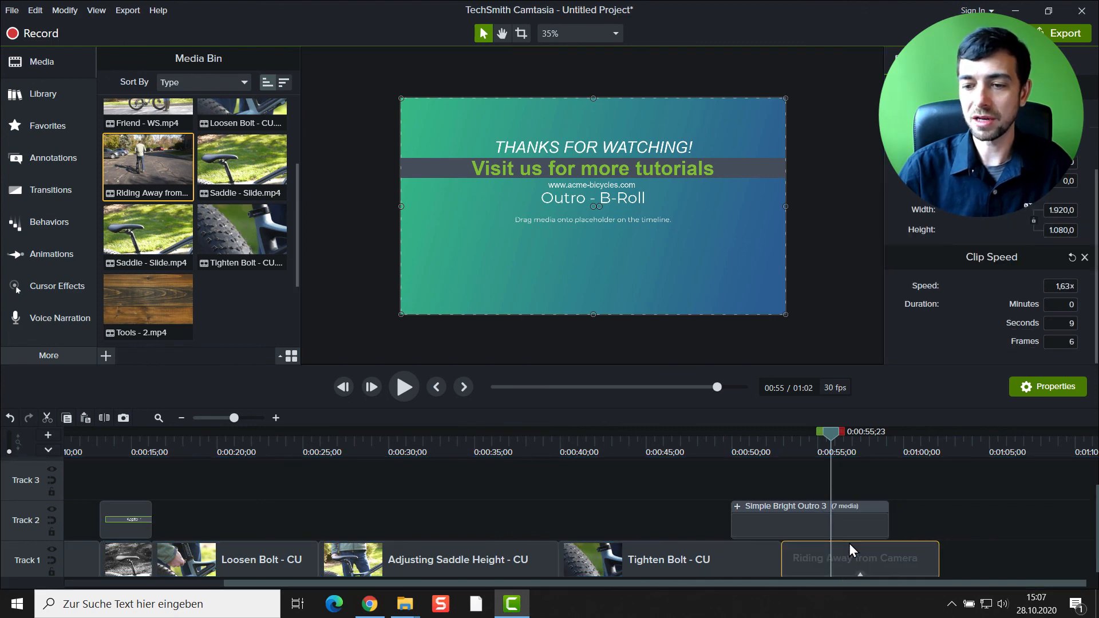
# Step: Move the Simple Bright Outro 3 group on Track 2 so it starts together with the Riding Away from Camera clip
pyautogui.click(783, 447)
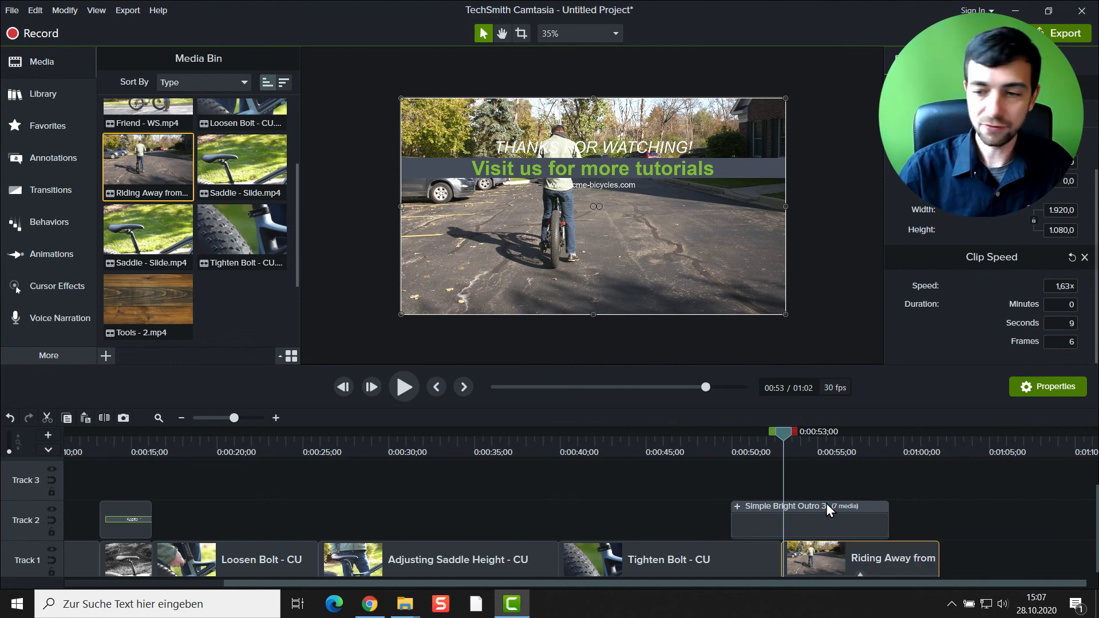
pyautogui.click(824, 521)
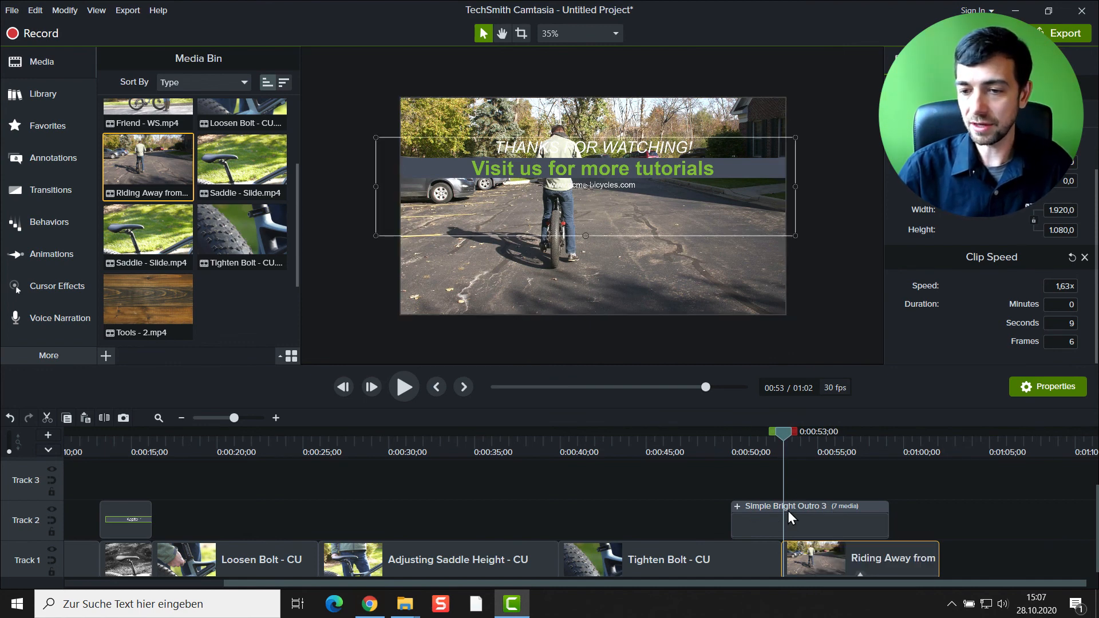
pyautogui.click(774, 517)
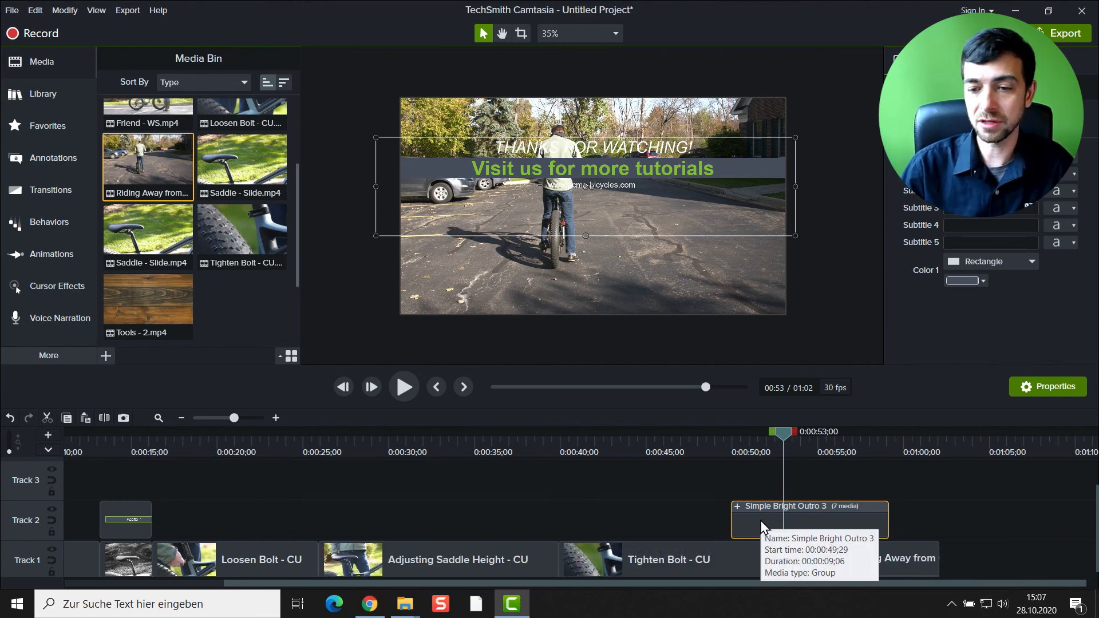
pyautogui.moveTo(756, 524); pyautogui.dragTo(804, 520)
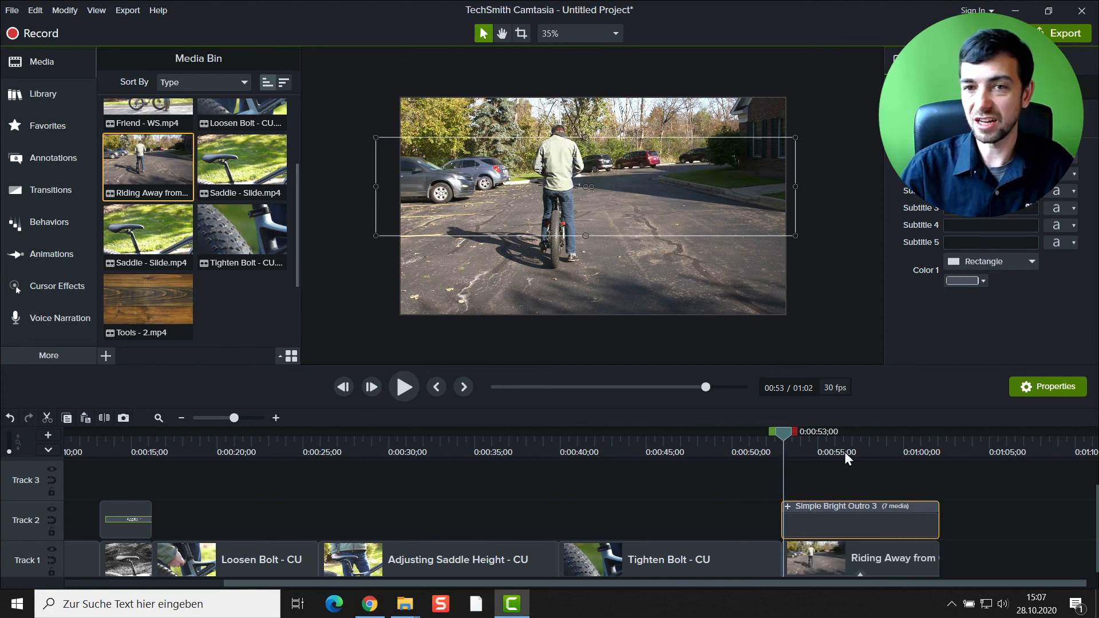
# Step: Scrub through the assembled video from the beginning to the outro to review the filled template
pyautogui.moveTo(783, 434); pyautogui.dragTo(5, 461)
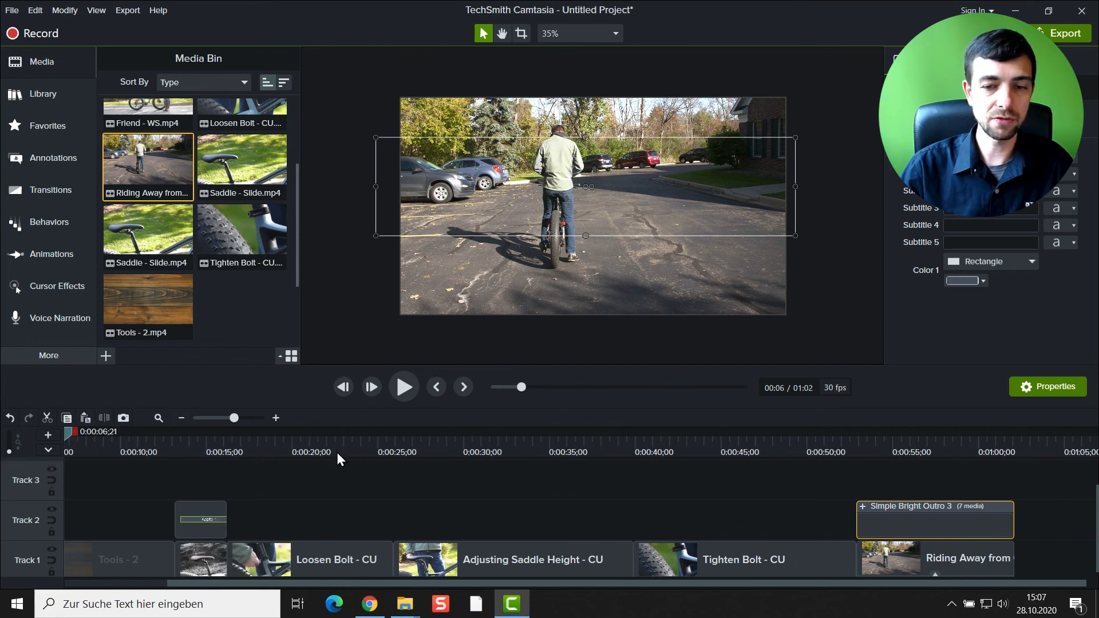
pyautogui.moveTo(512, 387); pyautogui.dragTo(495, 387)
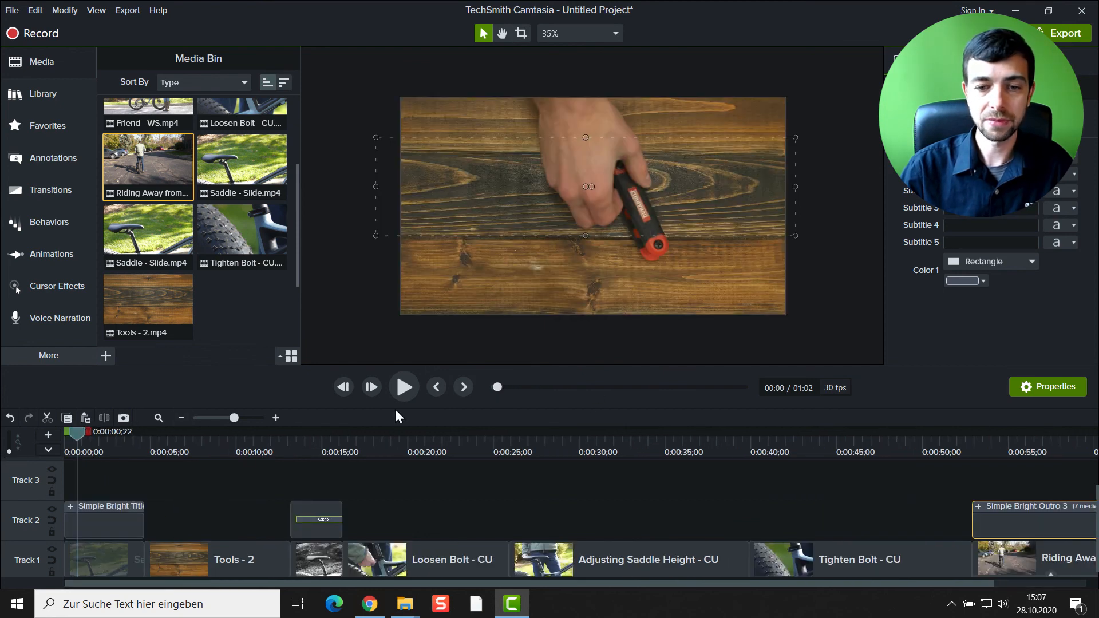
pyautogui.moveTo(62, 438); pyautogui.dragTo(1038, 487)
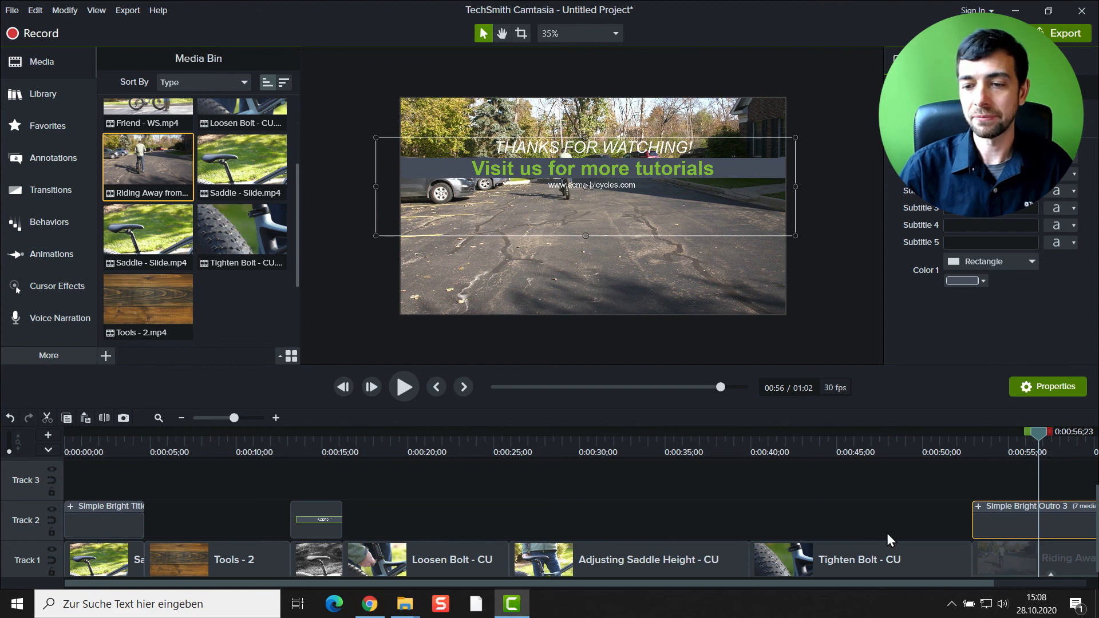
pyautogui.click(618, 531)
pyautogui.click(548, 565)
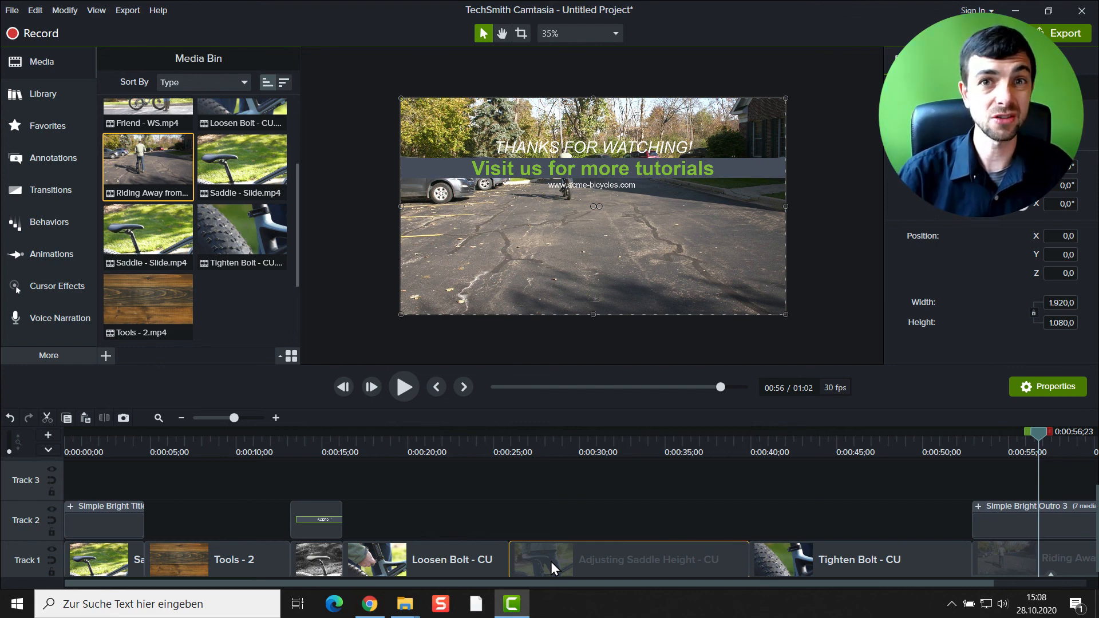
pyautogui.click(551, 562)
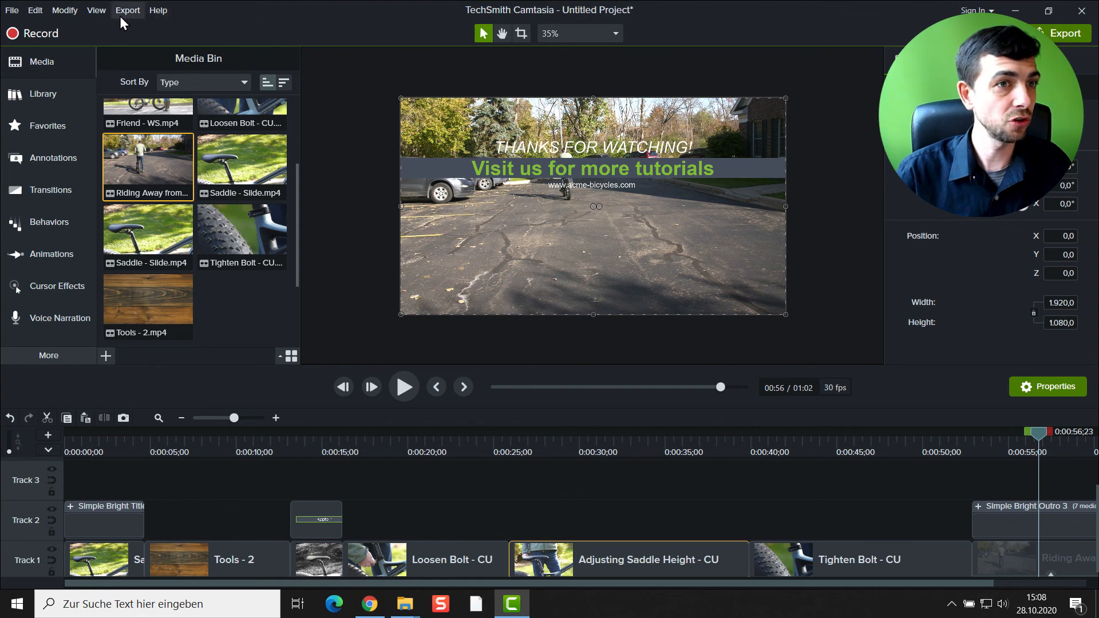
# Step: Set up a package export with the How To Repair - Template and ACME-Screencast templates, the ACME theme and the ACME Corp library
pyautogui.click(17, 10)
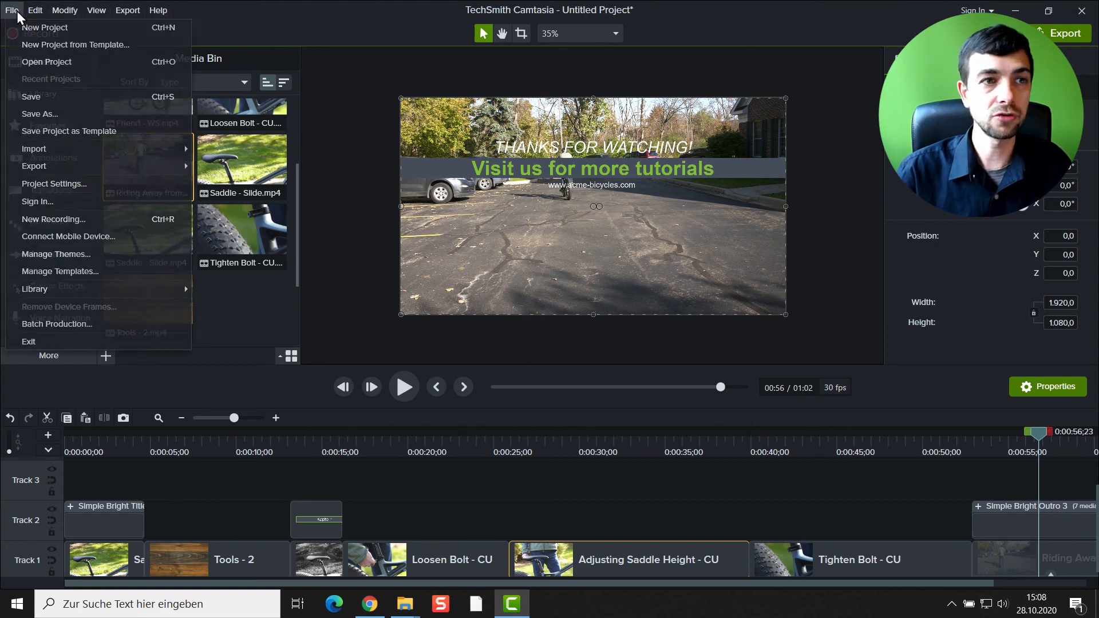
pyautogui.moveTo(34, 171)
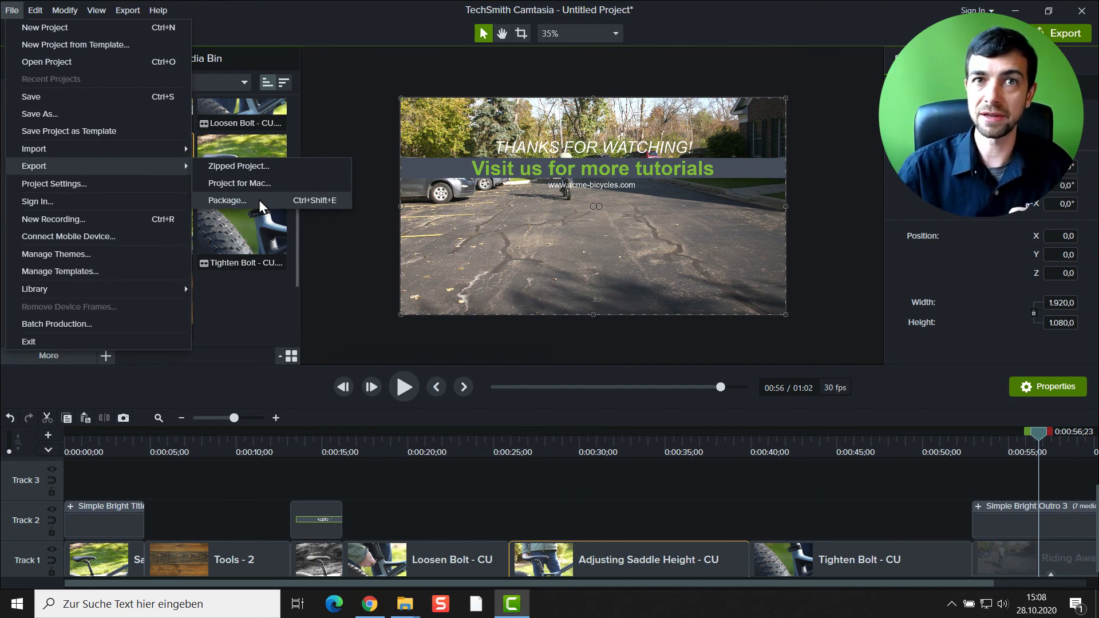
pyautogui.click(275, 200)
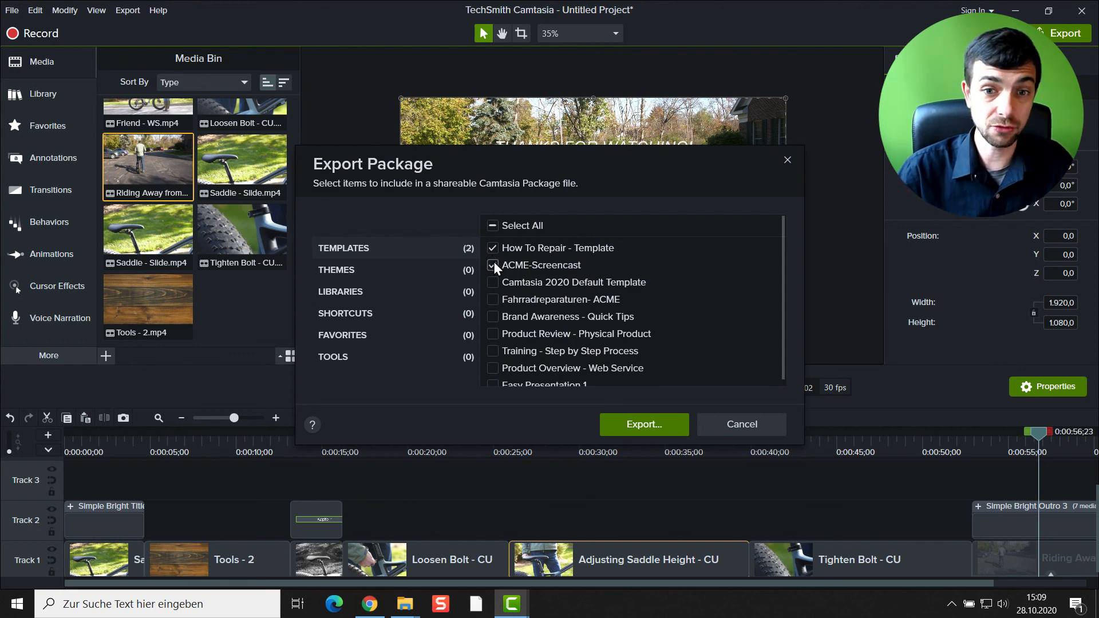
pyautogui.click(349, 270)
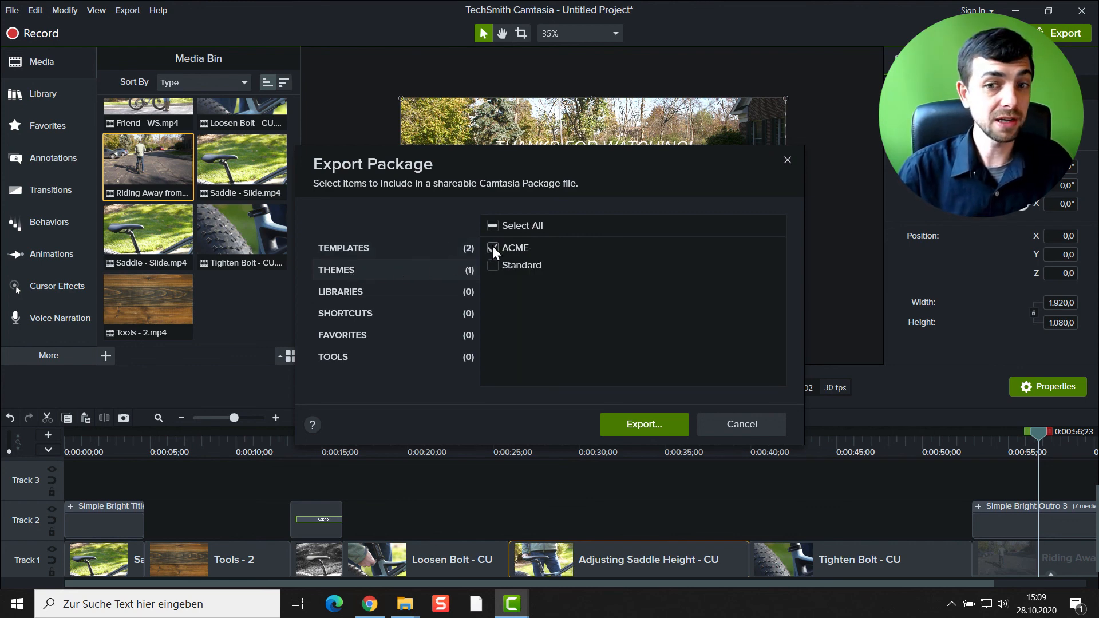
pyautogui.click(355, 293)
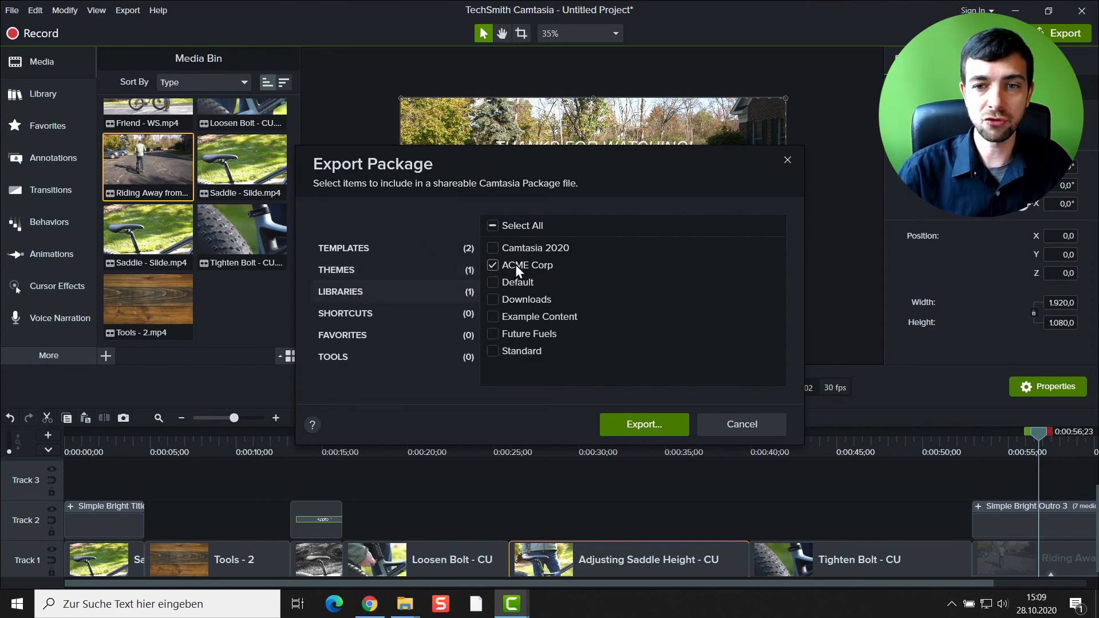
# Step: Include My Favorites in the package and look through the available shortcuts and tool presets
pyautogui.click(398, 315)
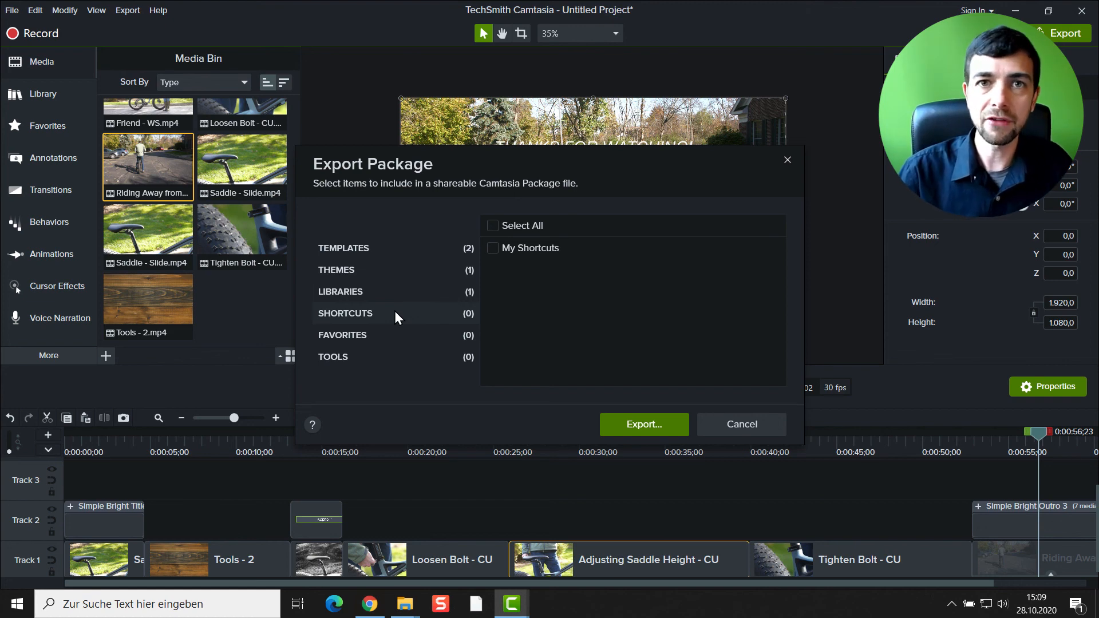
pyautogui.click(391, 335)
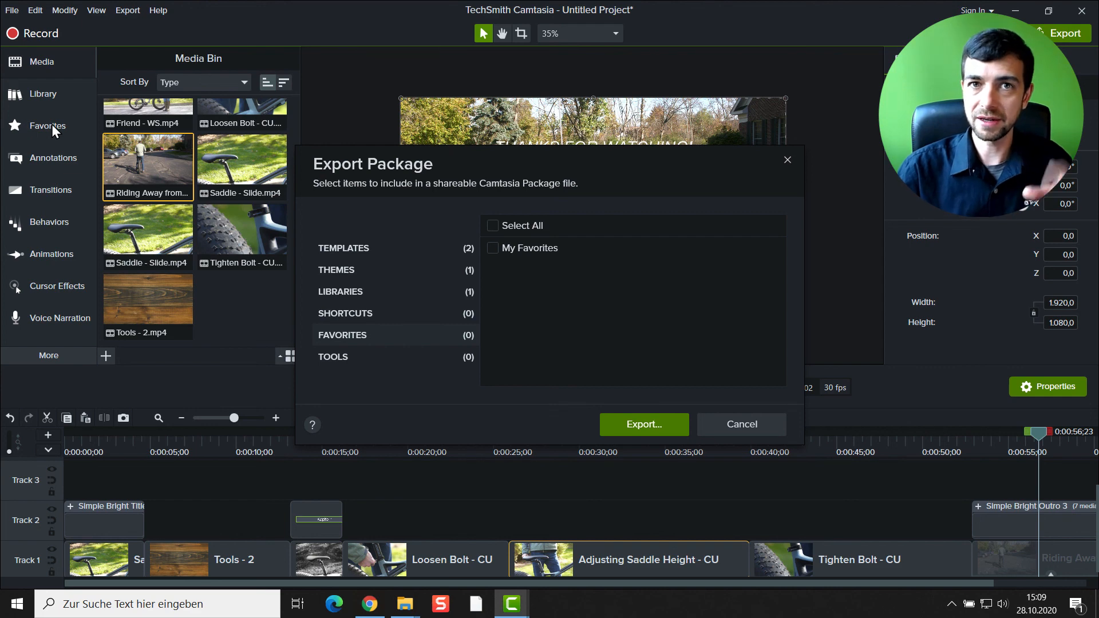
pyautogui.click(492, 247)
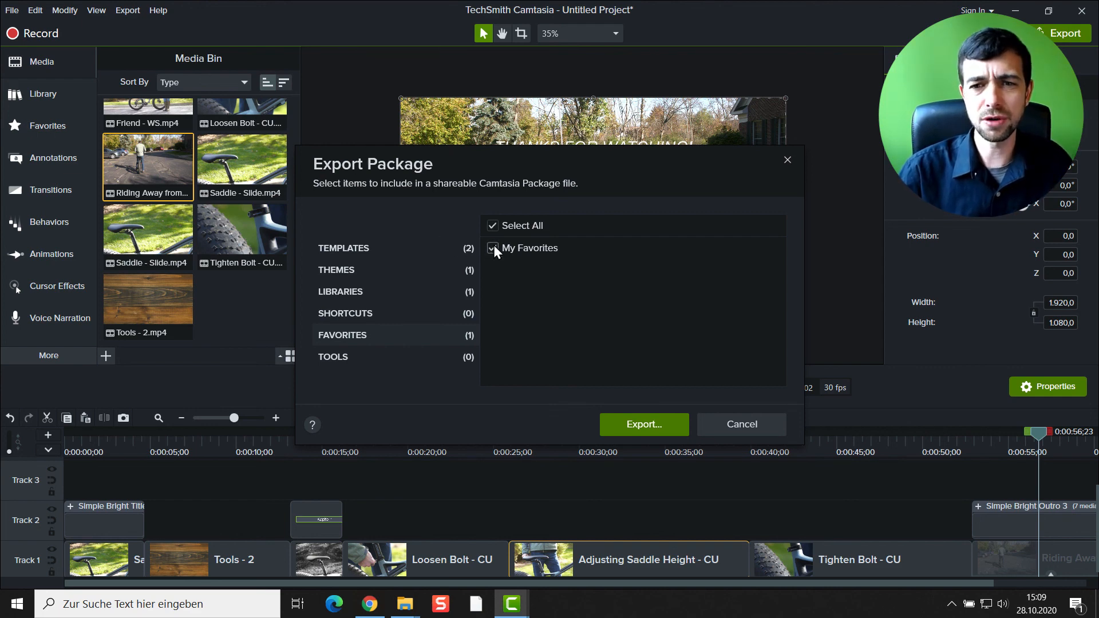
pyautogui.click(377, 351)
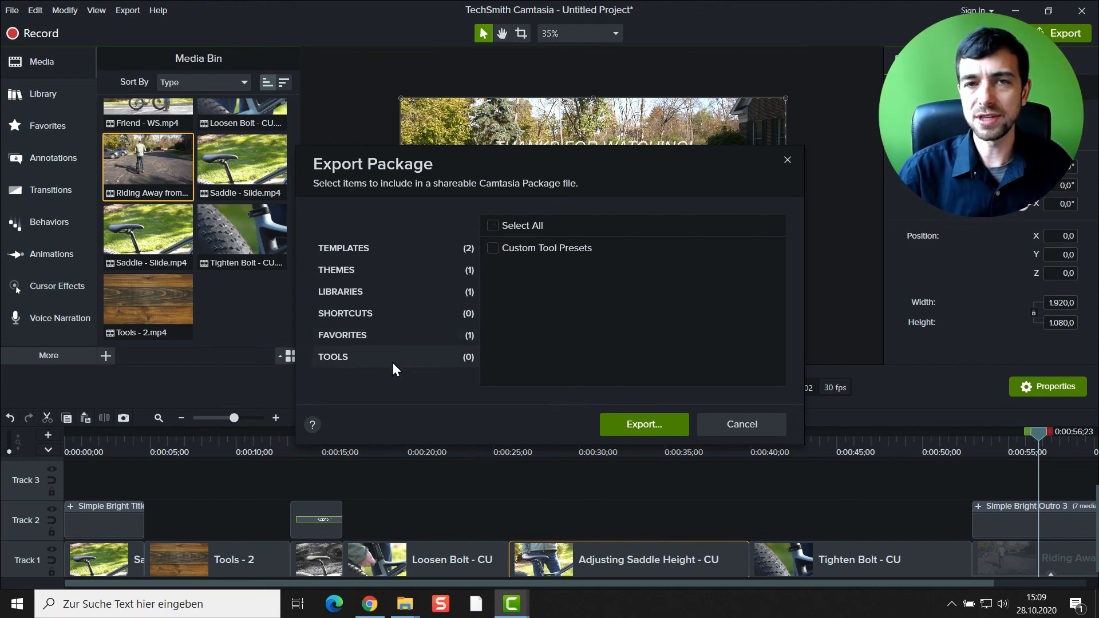
pyautogui.click(378, 334)
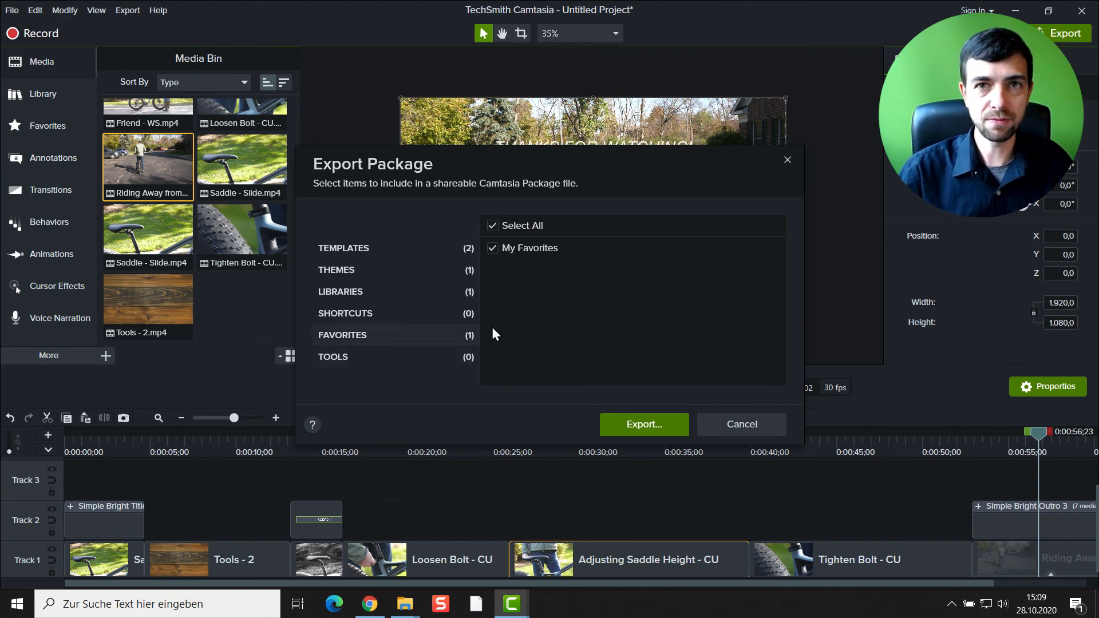
# Step: Export the package to the Desktop as Untitled Package and dismiss the file window showing it
pyautogui.click(642, 430)
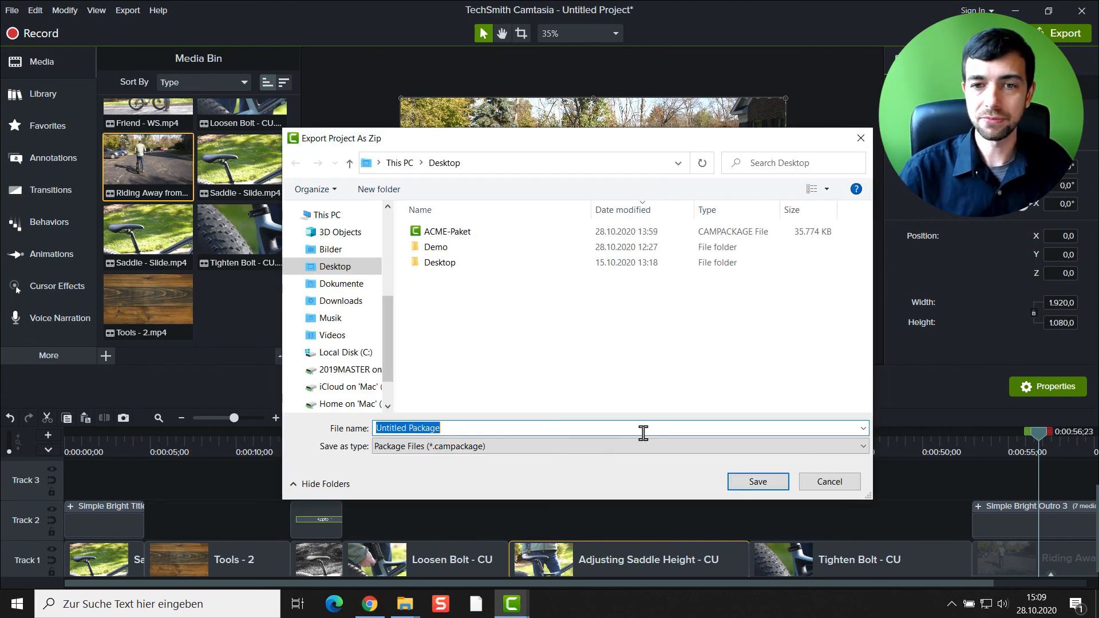
pyautogui.click(748, 482)
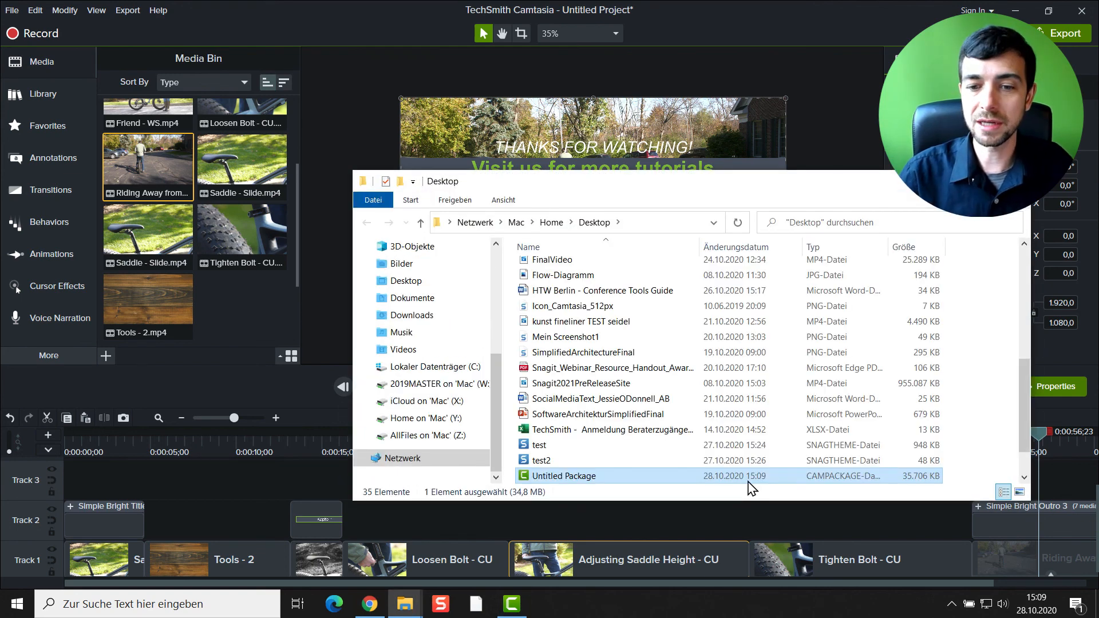
pyautogui.click(948, 181)
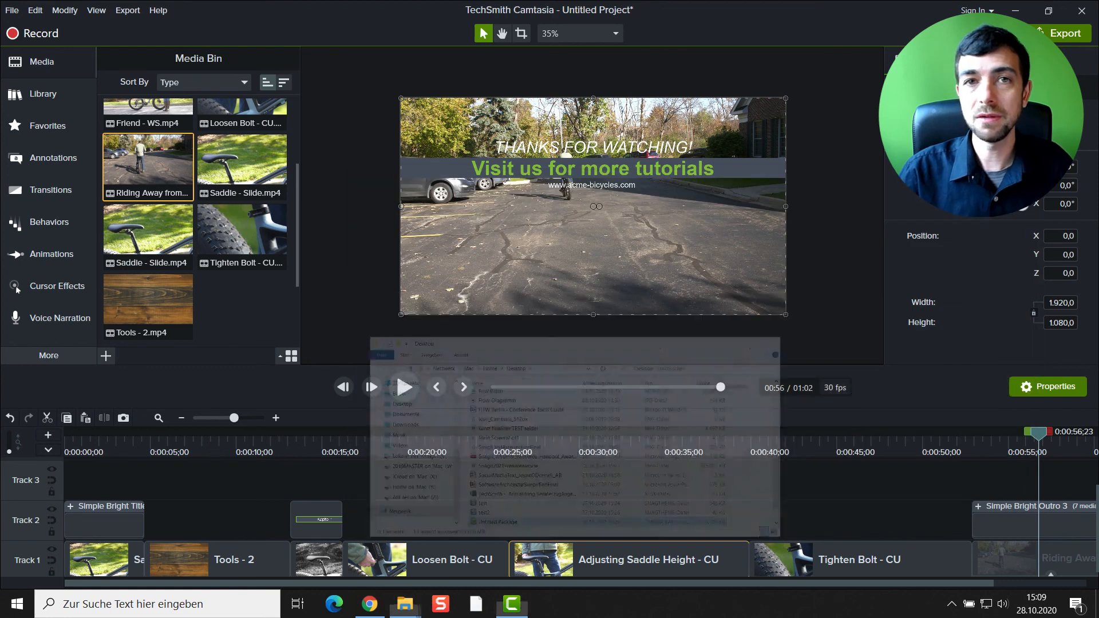